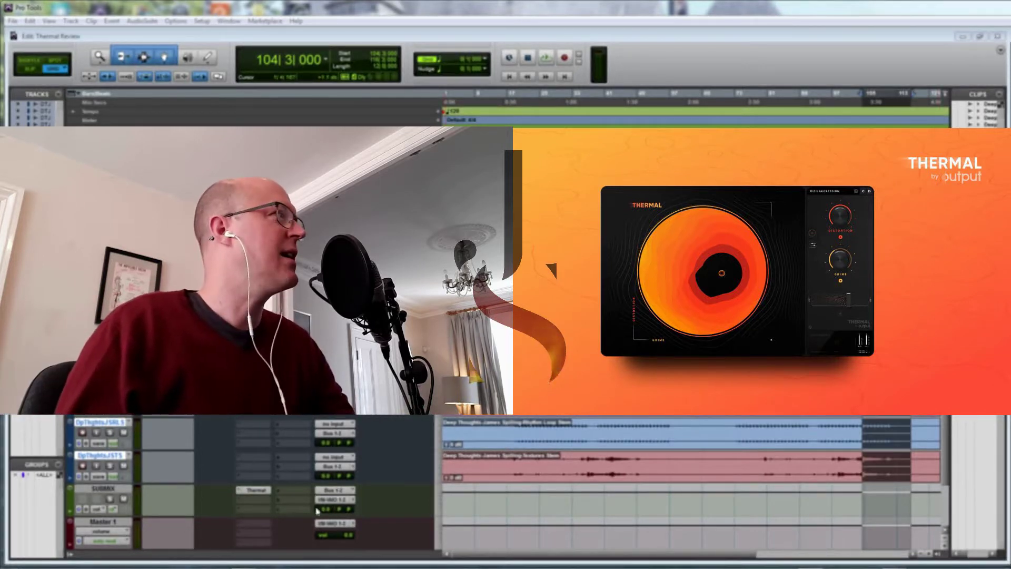
# Step: Open the Thermal plug-in inserted on the SUBMIX track, then enlarge and reposition its window over the session
pyautogui.click(256, 491)
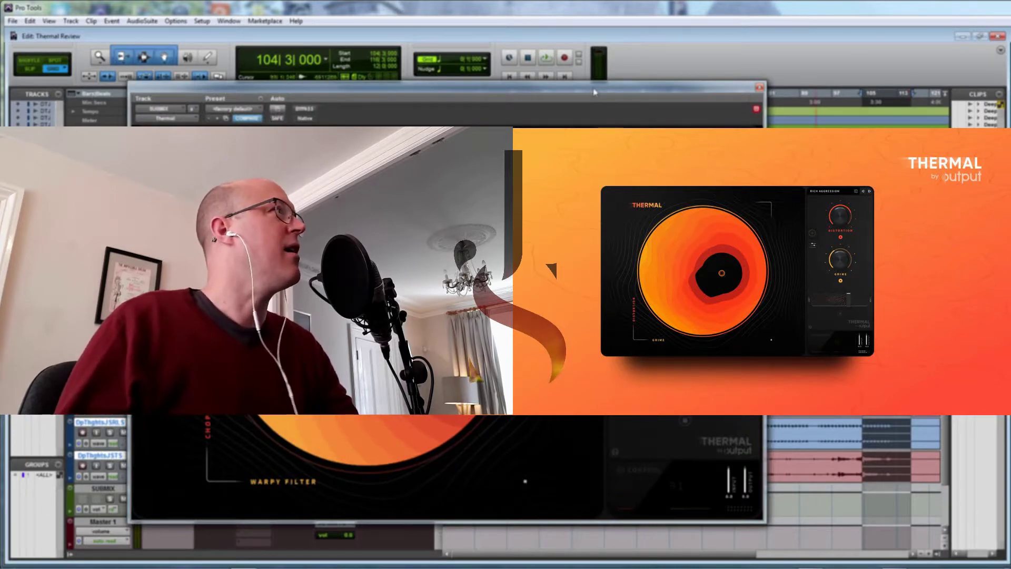
pyautogui.moveTo(594, 92); pyautogui.dragTo(644, 86)
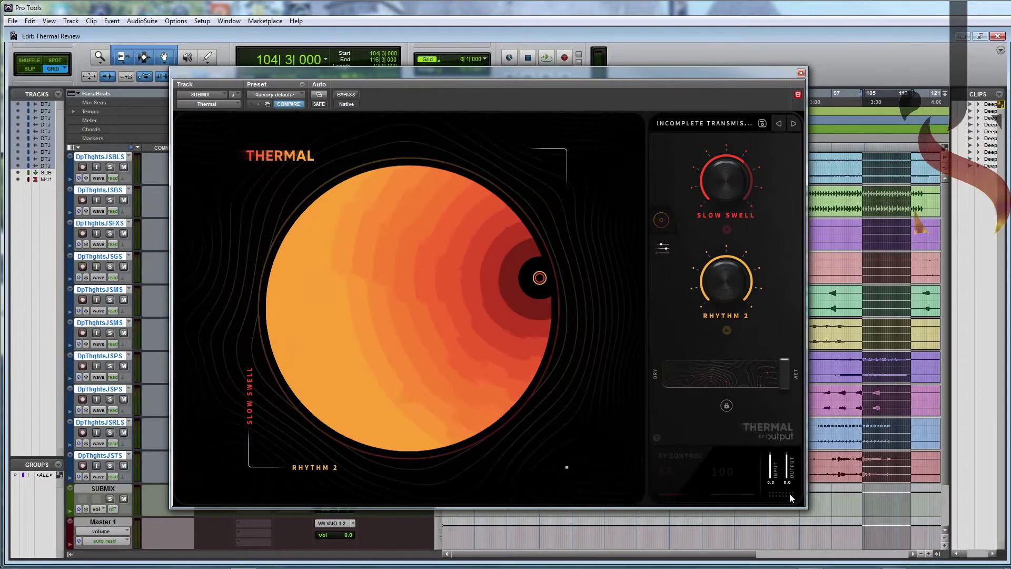
pyautogui.moveTo(803, 501); pyautogui.dragTo(691, 475)
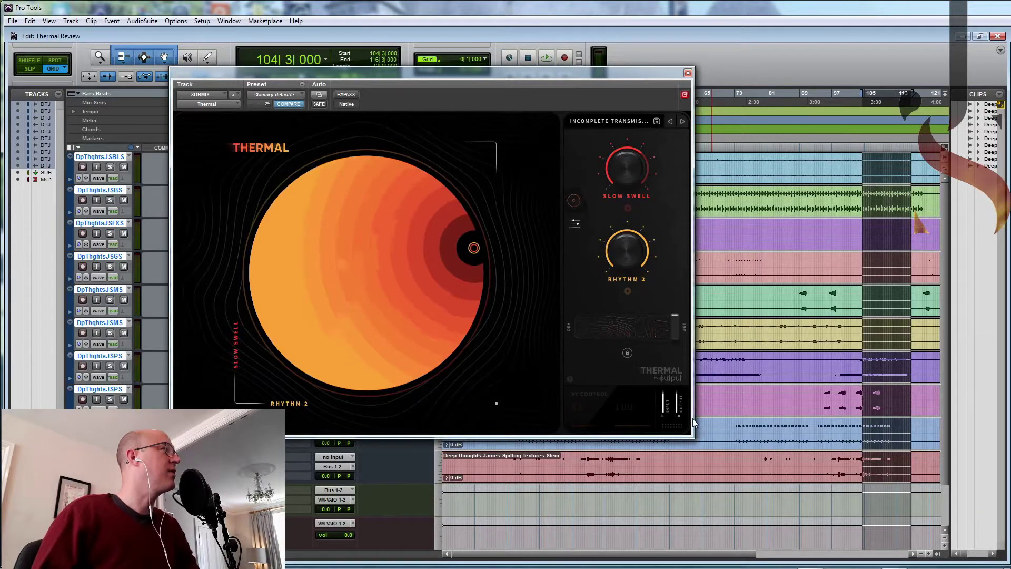
pyautogui.moveTo(688, 417); pyautogui.dragTo(838, 519)
pyautogui.moveTo(650, 75); pyautogui.dragTo(629, 55)
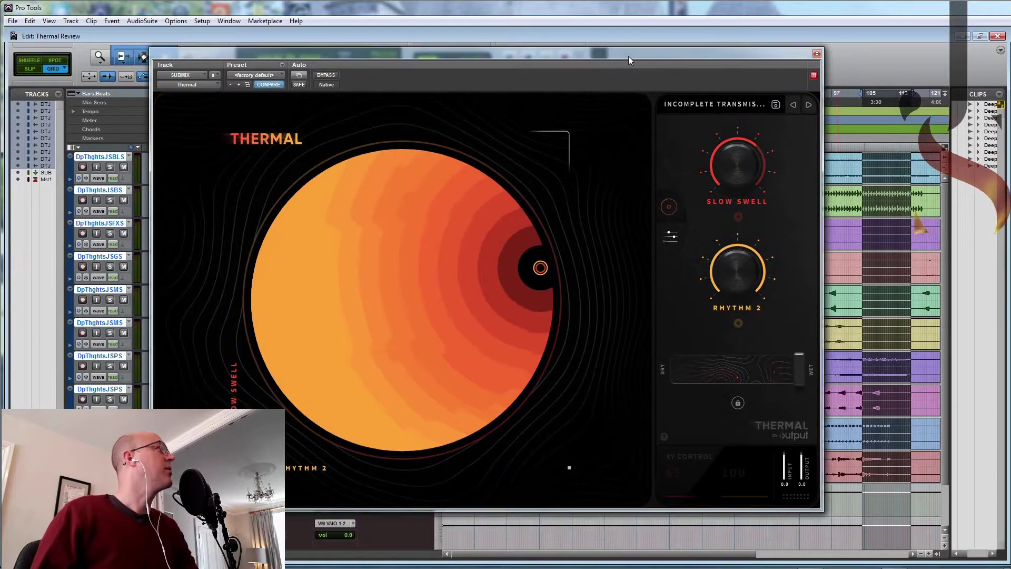
# Step: Move Thermal's XY control point close to the centre of the circle and close the plug-in window
pyautogui.moveTo(546, 267); pyautogui.dragTo(370, 267)
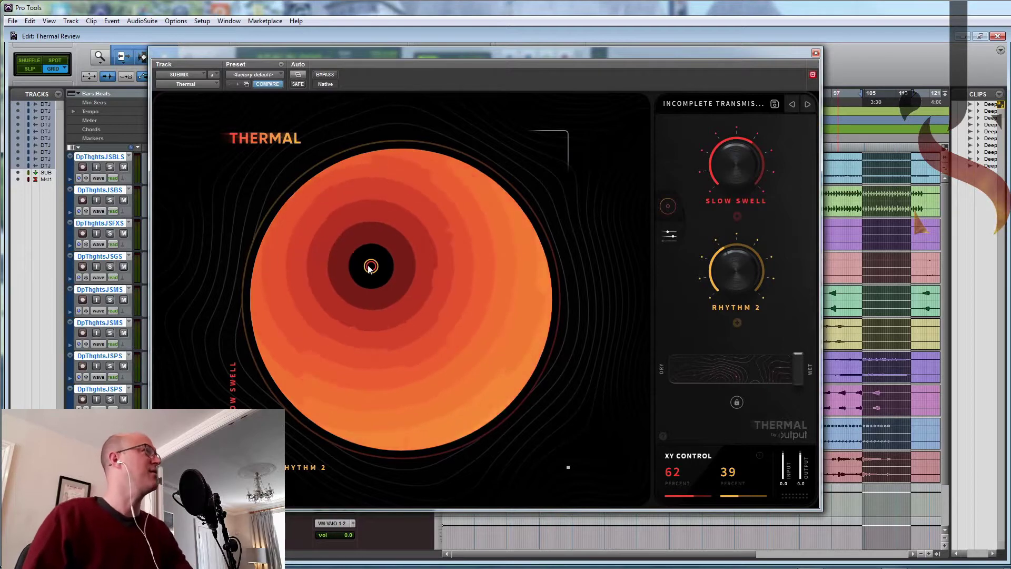
pyautogui.moveTo(371, 271); pyautogui.dragTo(397, 292)
pyautogui.moveTo(723, 52); pyautogui.dragTo(768, 51)
pyautogui.click(861, 51)
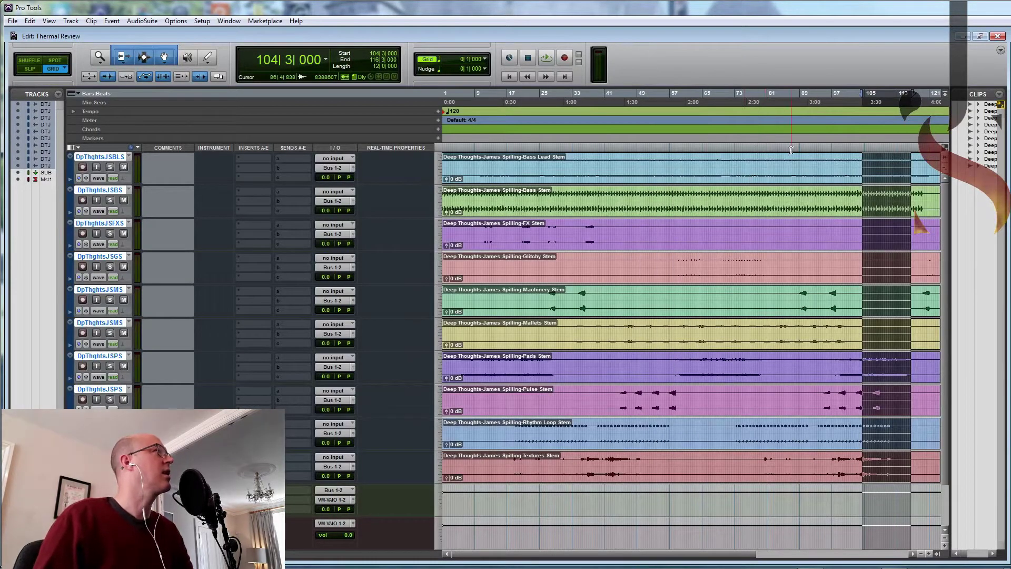
# Step: Select 87|1|000 to 99|3|000 across the stem tracks and play the selection
pyautogui.moveTo(791, 150); pyautogui.dragTo(841, 154)
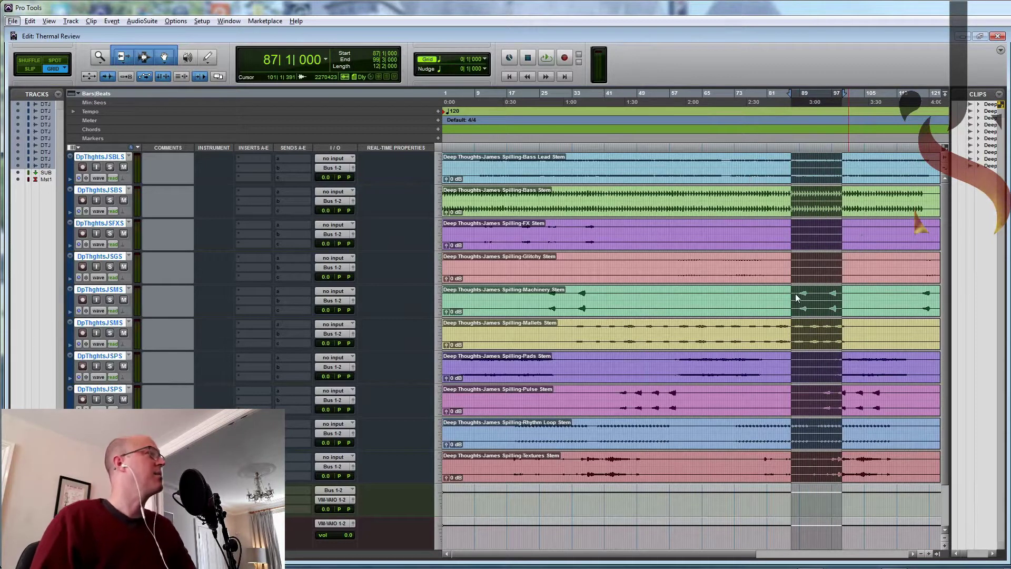
pyautogui.hotkey('alt', 'space')
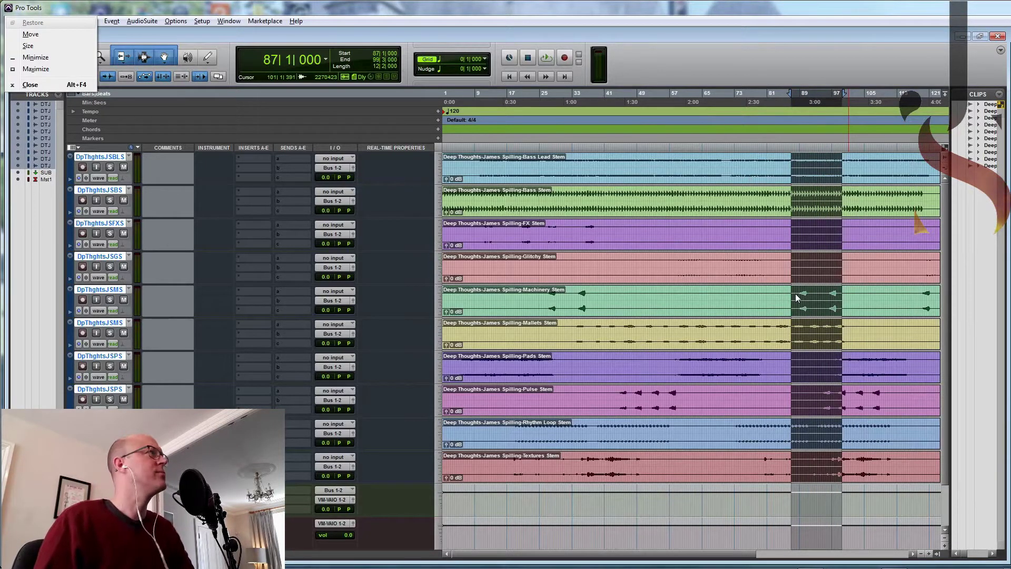
pyautogui.click(547, 58)
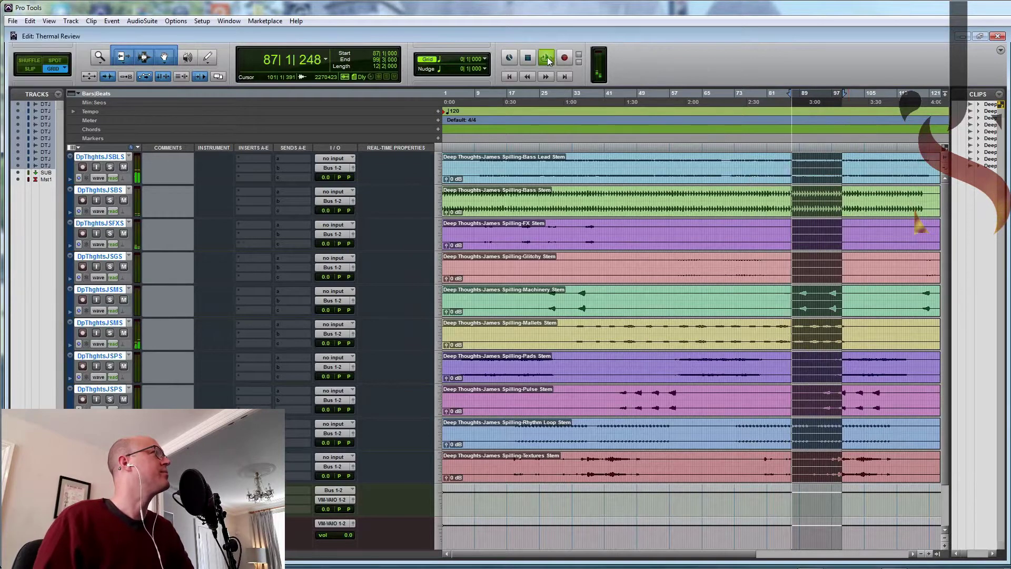
pyautogui.click(254, 489)
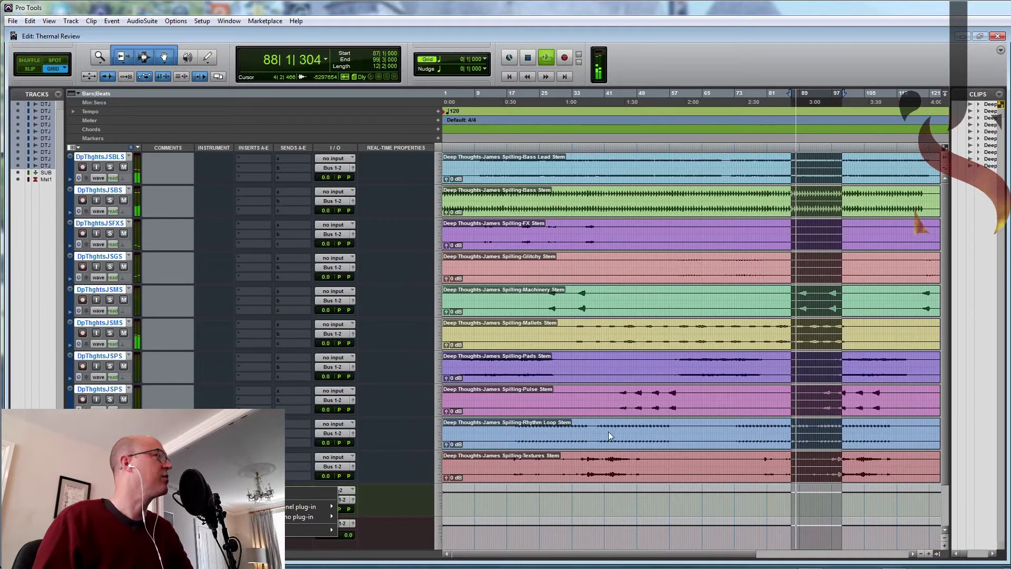
pyautogui.press('Escape')
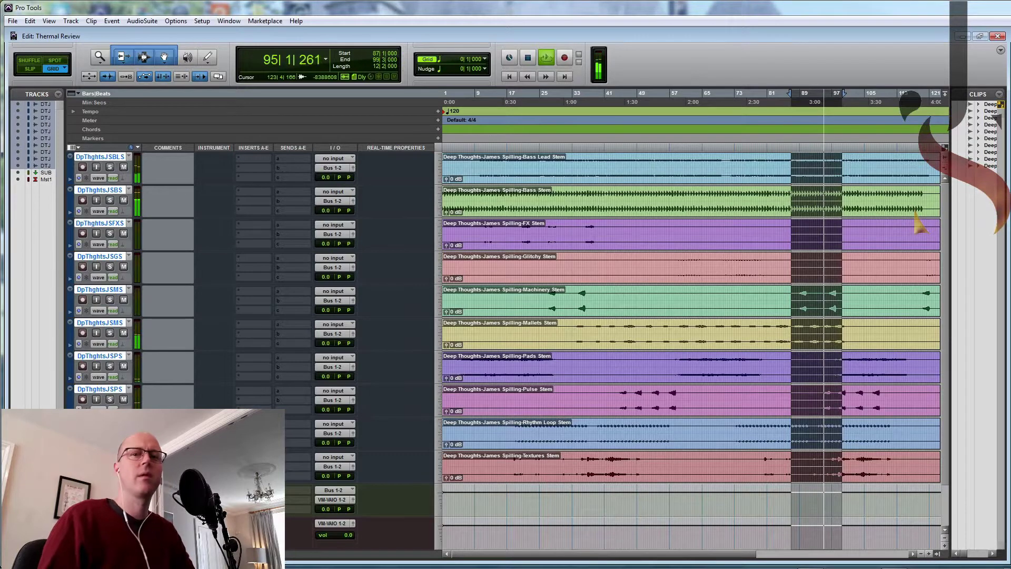
# Step: Take Thermal out of bypass on the SUBMIX track and play the mix through it
pyautogui.moveTo(888, 100); pyautogui.dragTo(419, 60)
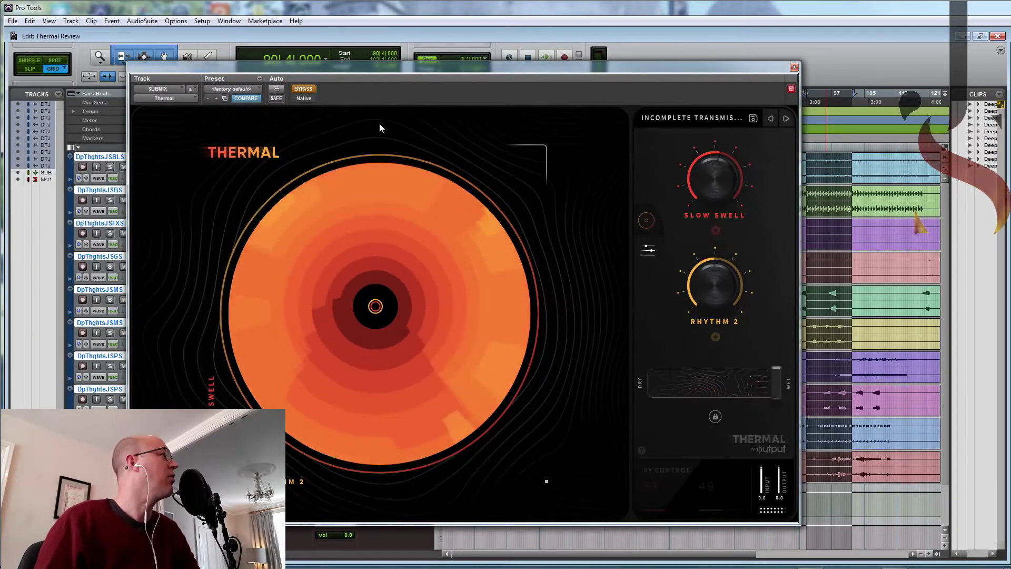
pyautogui.moveTo(389, 67); pyautogui.dragTo(560, 67)
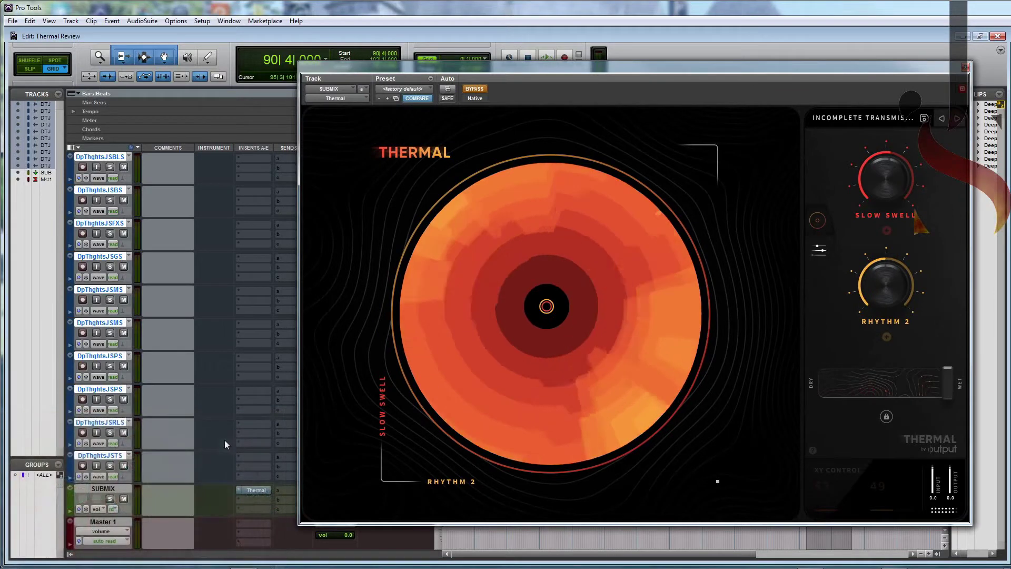
pyautogui.keyDown('ctrl'); pyautogui.click(257, 492); pyautogui.keyUp('ctrl')
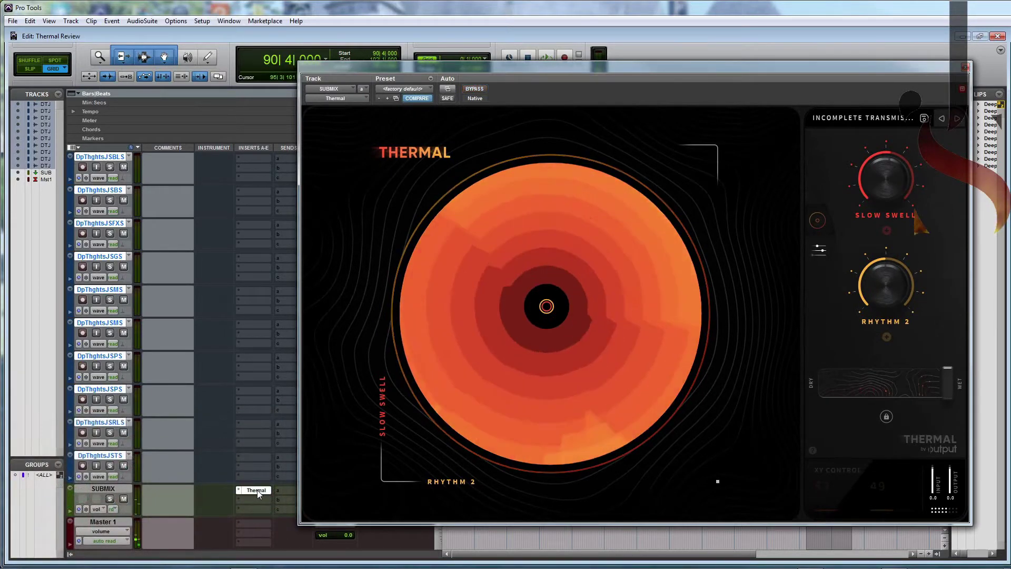
pyautogui.moveTo(523, 63); pyautogui.dragTo(393, 62)
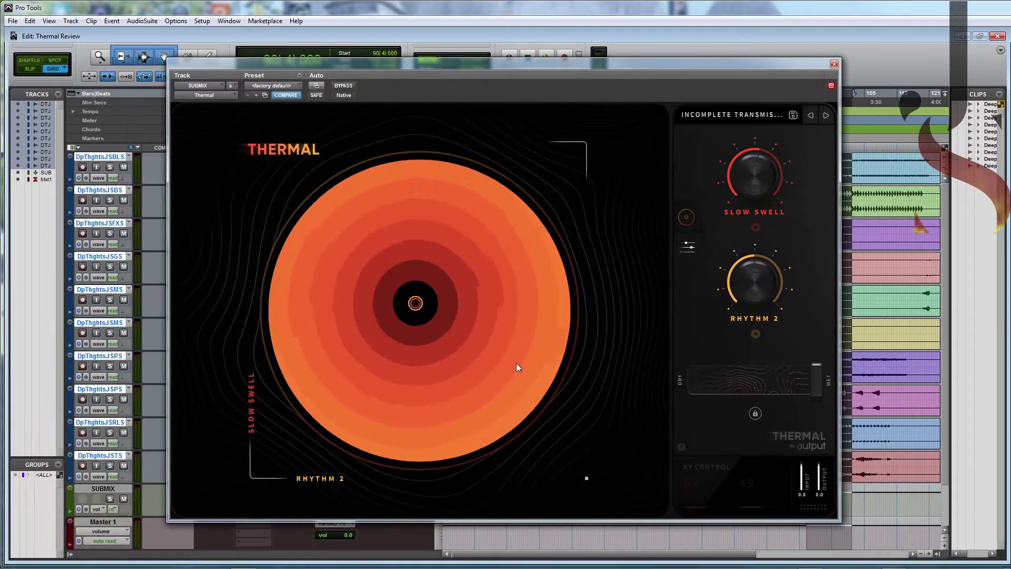
pyautogui.press('space')
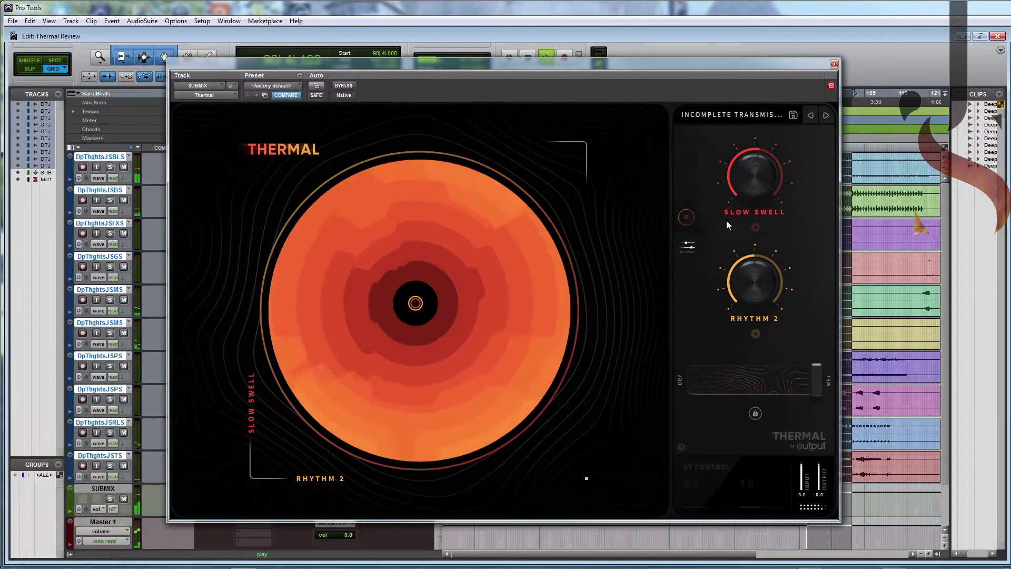
# Step: Raise Thermal's Slow Swell macro and open the plug-in's preset browser
pyautogui.moveTo(750, 196)
pyautogui.moveTo(748, 192); pyautogui.dragTo(754, 168)
pyautogui.click(731, 112)
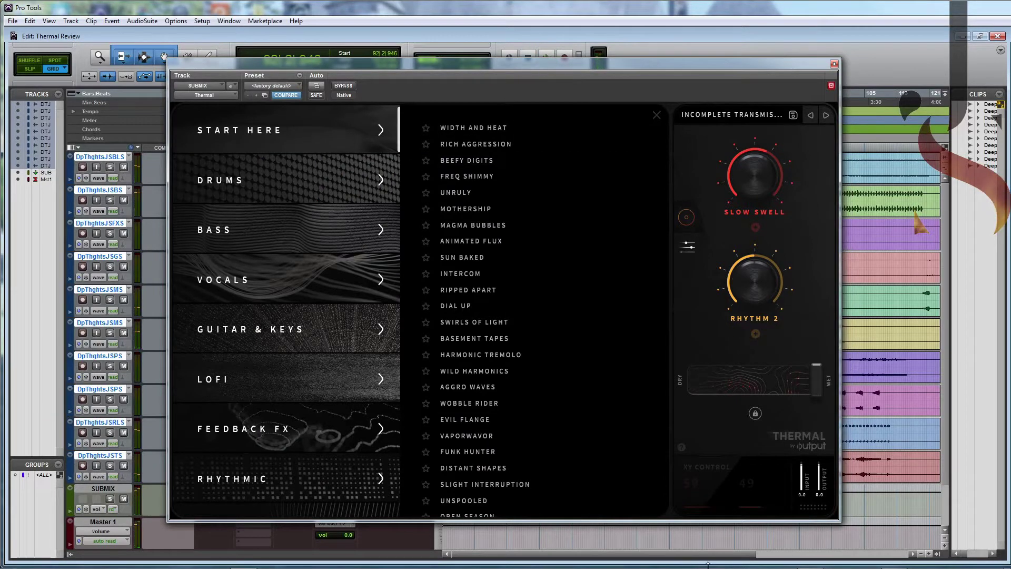
# Step: Select 85|1|000 to 97|2|000 on the timeline and play it with the preset browser open
pyautogui.press('space')
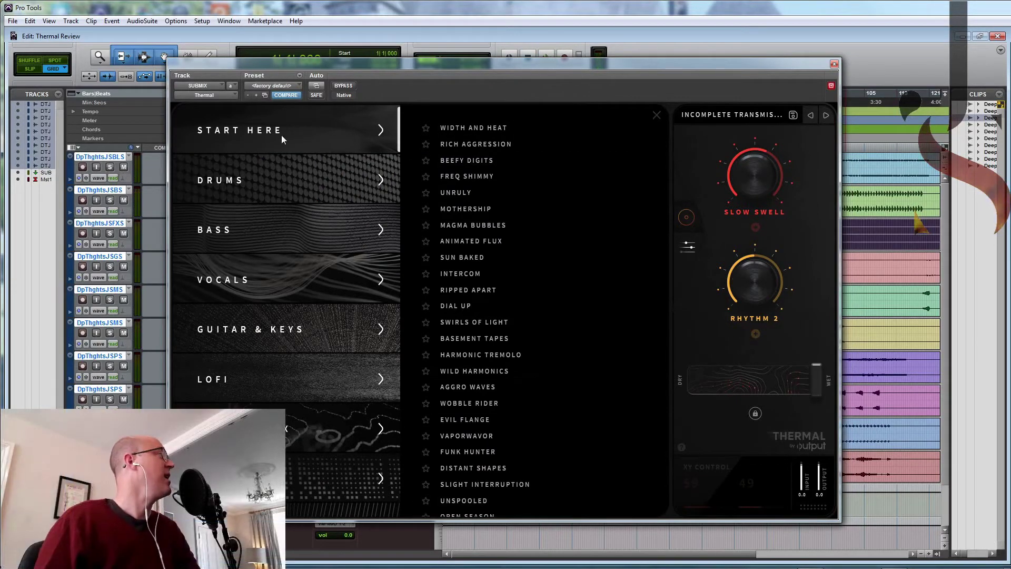
pyautogui.press('space')
pyautogui.moveTo(721, 59); pyautogui.dragTo(621, 71)
pyautogui.moveTo(785, 146); pyautogui.dragTo(833, 148)
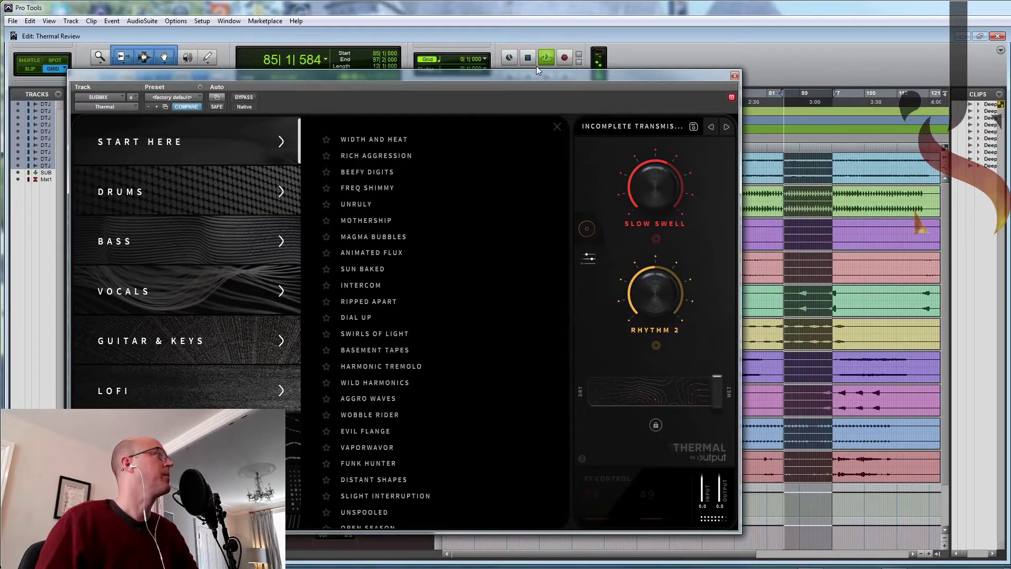
pyautogui.moveTo(534, 78); pyautogui.dragTo(556, 75)
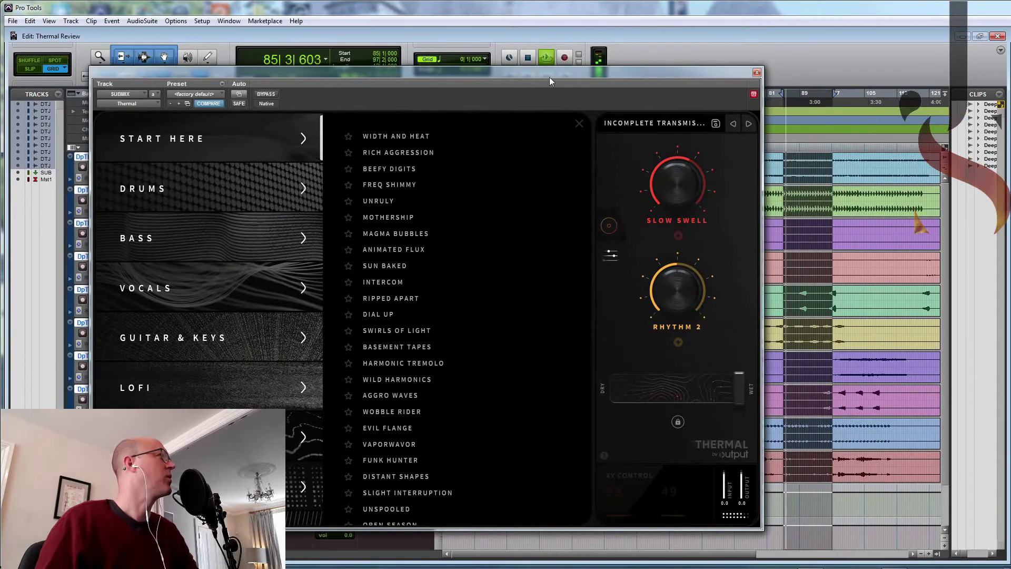
# Step: Audition the Width and Heat and Rich Aggression presets, setting the latter's output to -10.7 dB and comparing it with bypass
pyautogui.click(396, 138)
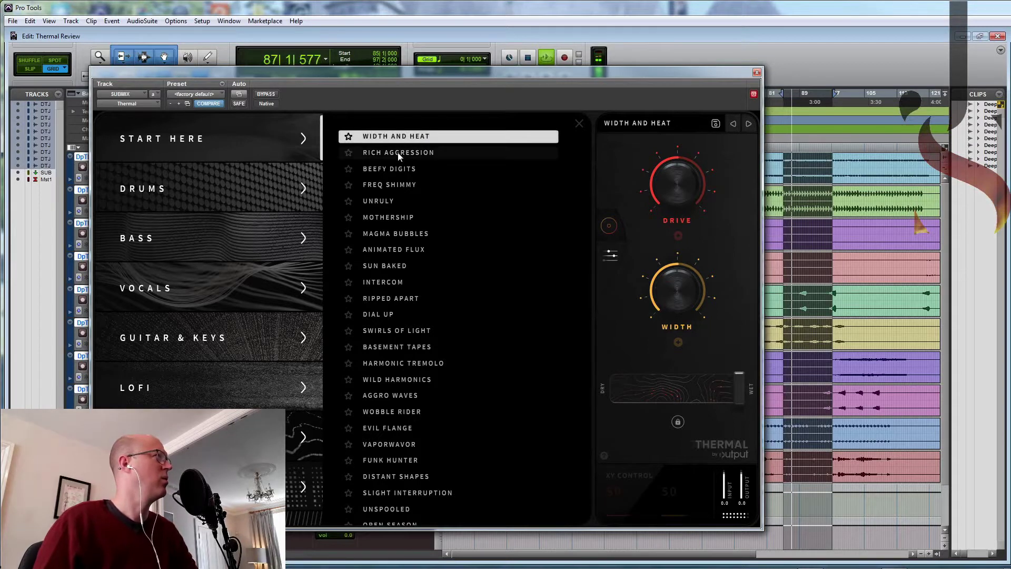
pyautogui.click(397, 153)
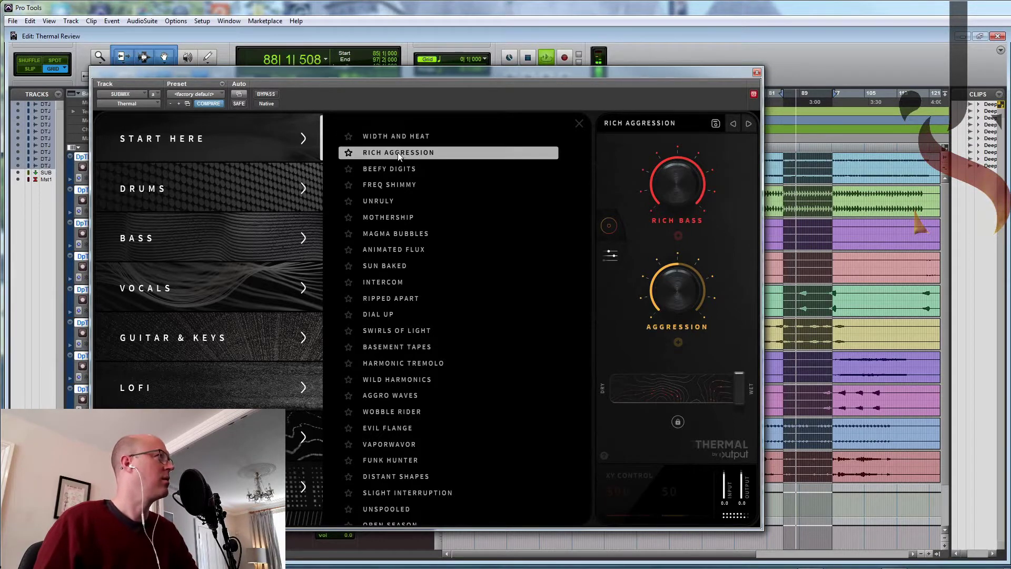
pyautogui.moveTo(742, 474); pyautogui.dragTo(745, 497)
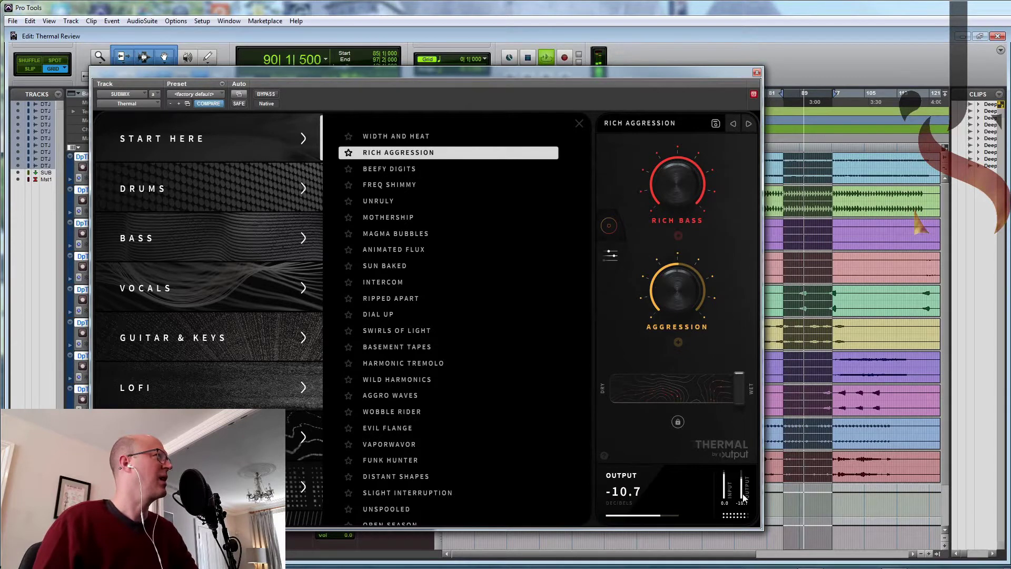
pyautogui.click(272, 96)
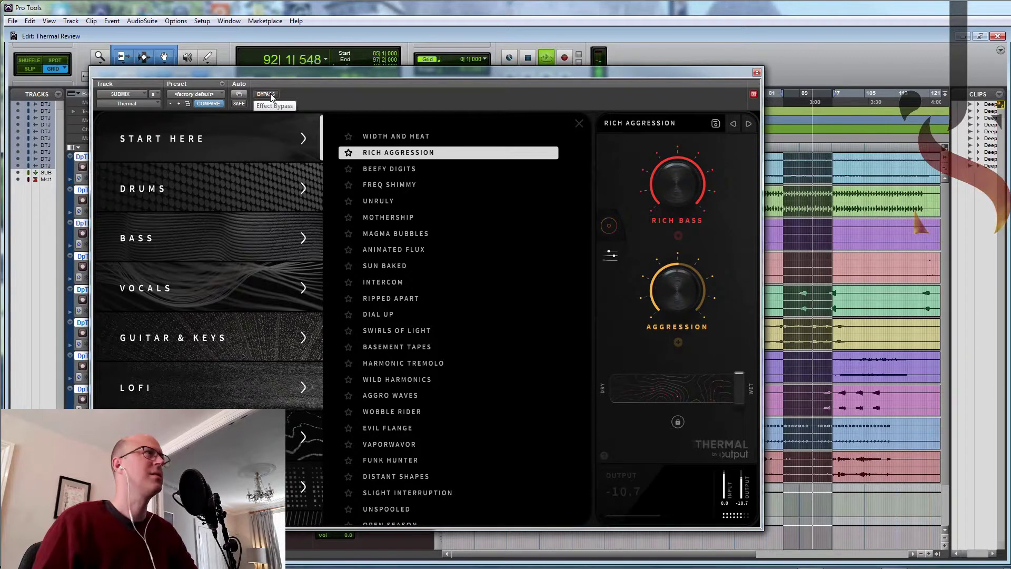
# Step: Audition the Beefy Digits and Freq Shimmy presets, setting the latter's output to -9.7 dB and comparing it with bypass
pyautogui.click(378, 168)
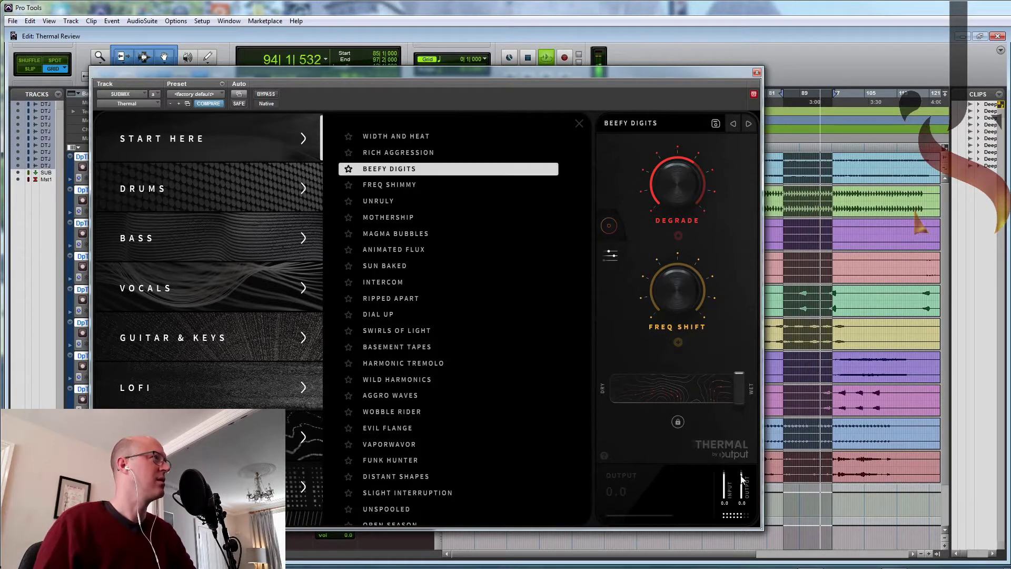
pyautogui.click(396, 186)
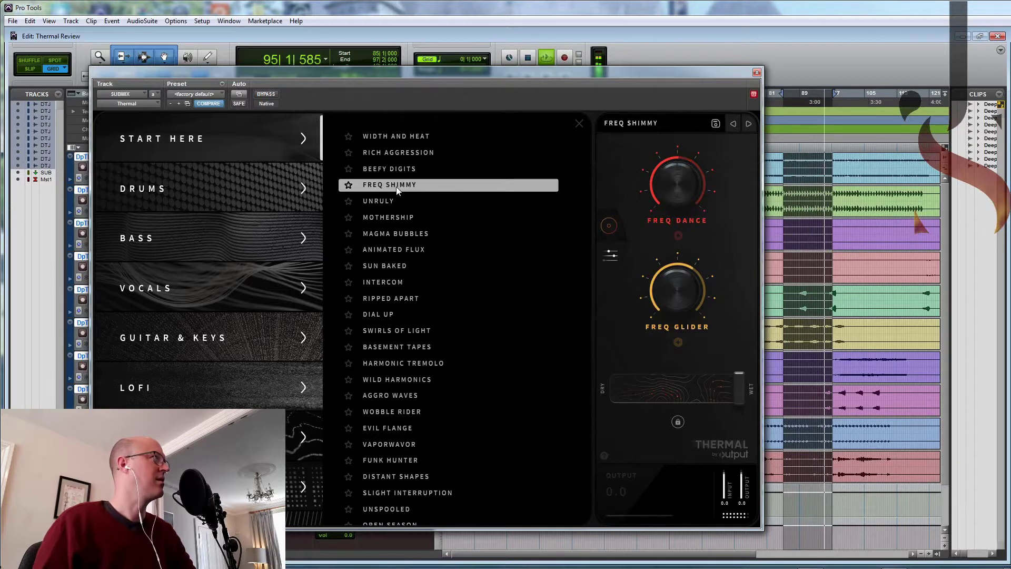
pyautogui.moveTo(744, 480); pyautogui.dragTo(743, 495)
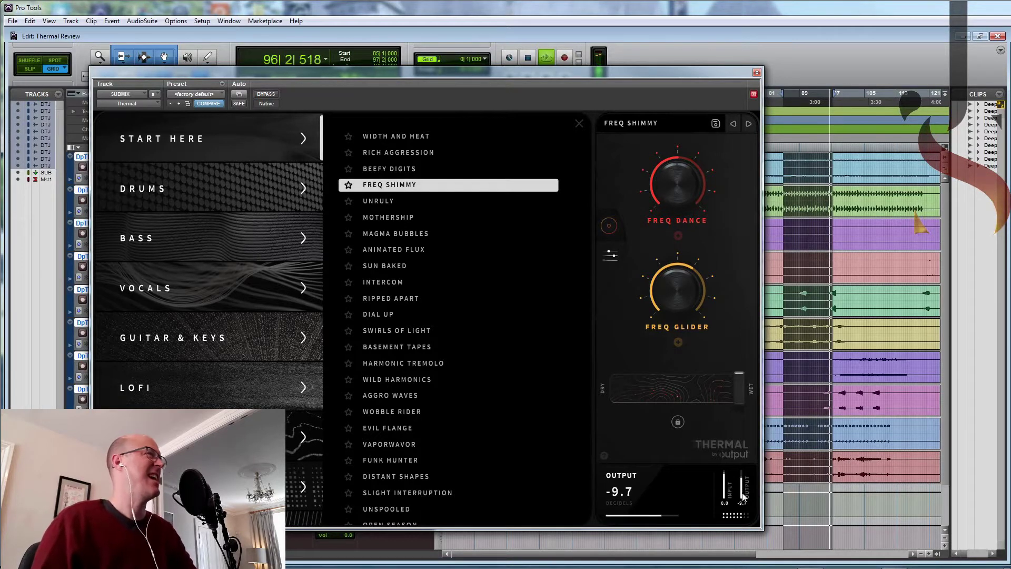
pyautogui.click(266, 94)
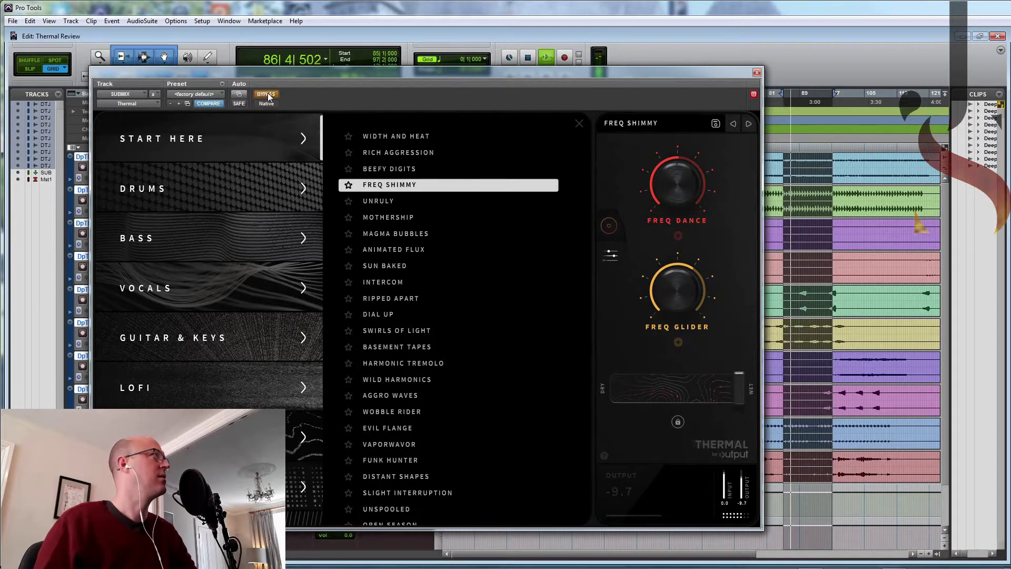
# Step: Audition the Unruly preset with its output set to -11.7 dB and compare it with bypass
pyautogui.click(381, 202)
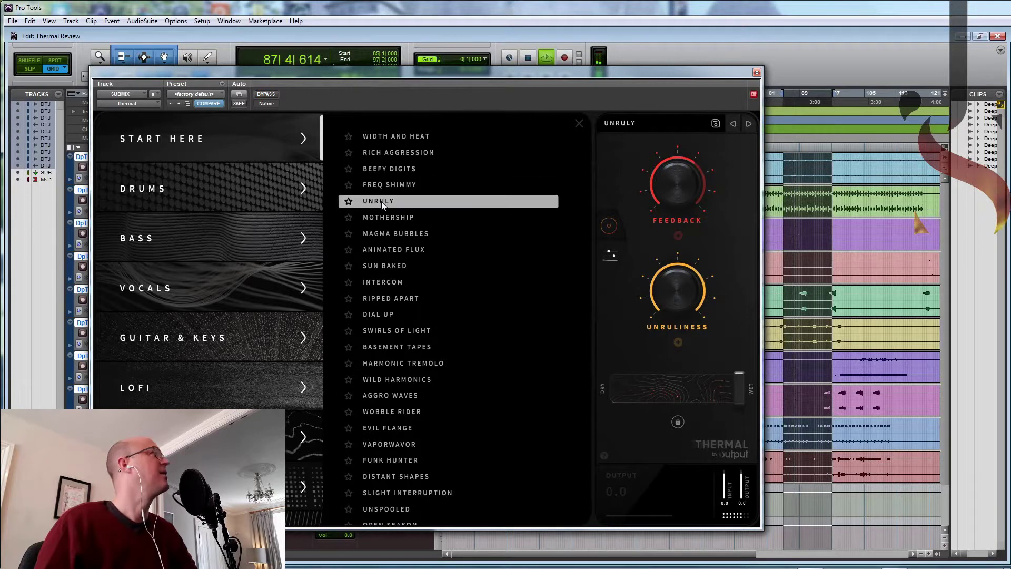
pyautogui.moveTo(742, 489); pyautogui.dragTo(743, 496)
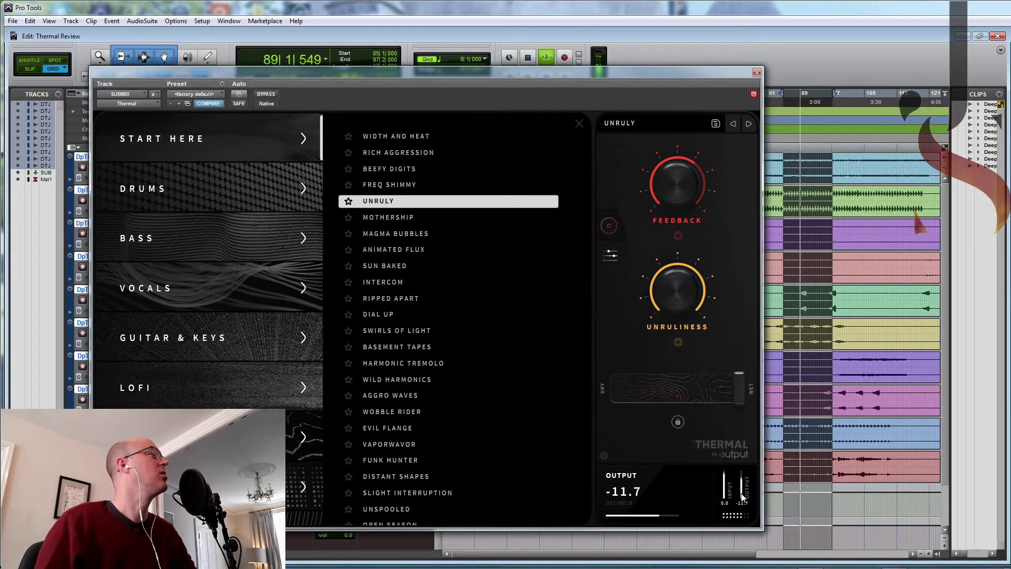
pyautogui.click(272, 95)
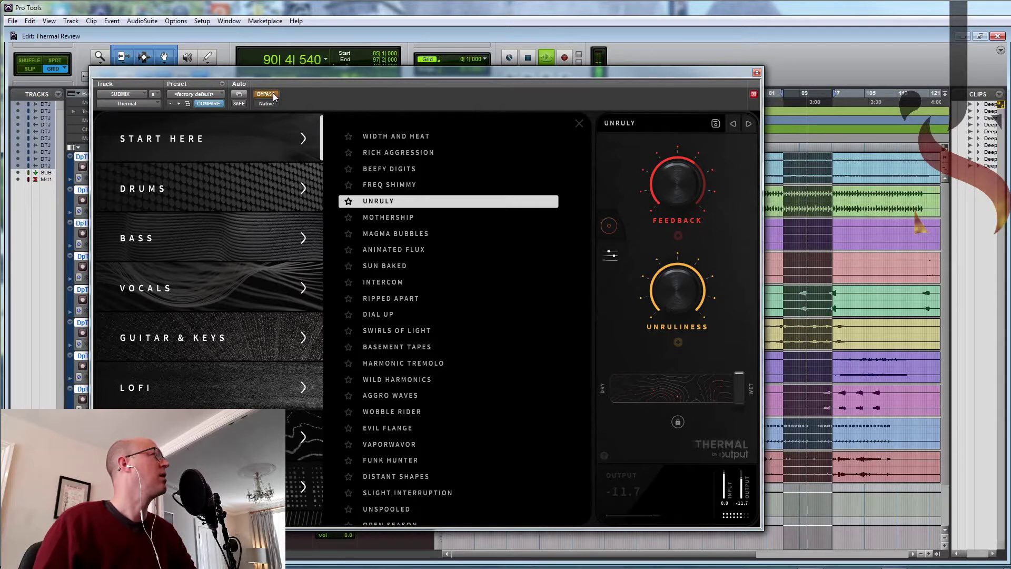
# Step: Audition Sun Baked and Intercom, load Ripped Apart with its output at -9.7 dB, and stop playback
pyautogui.click(394, 267)
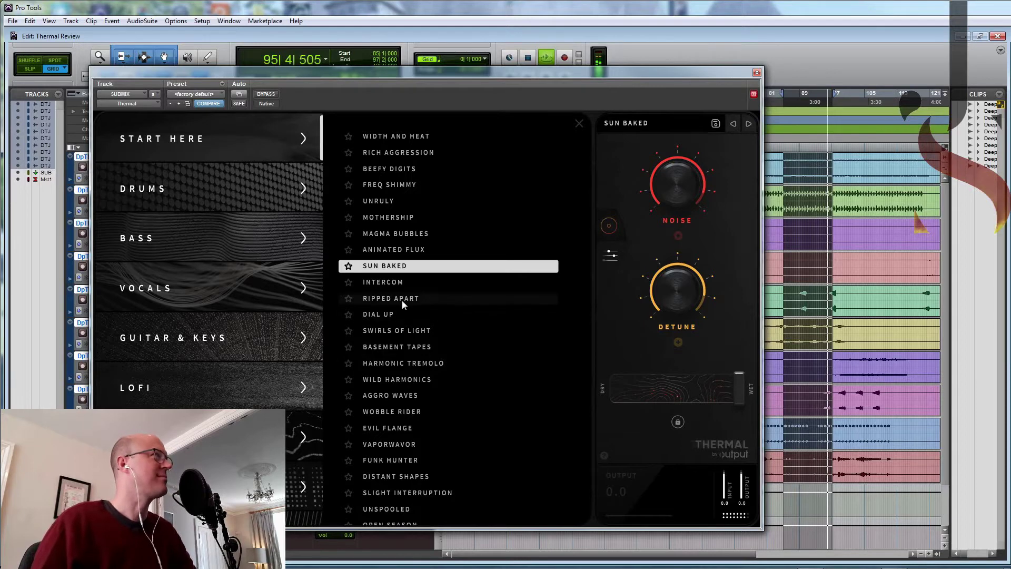
pyautogui.click(393, 283)
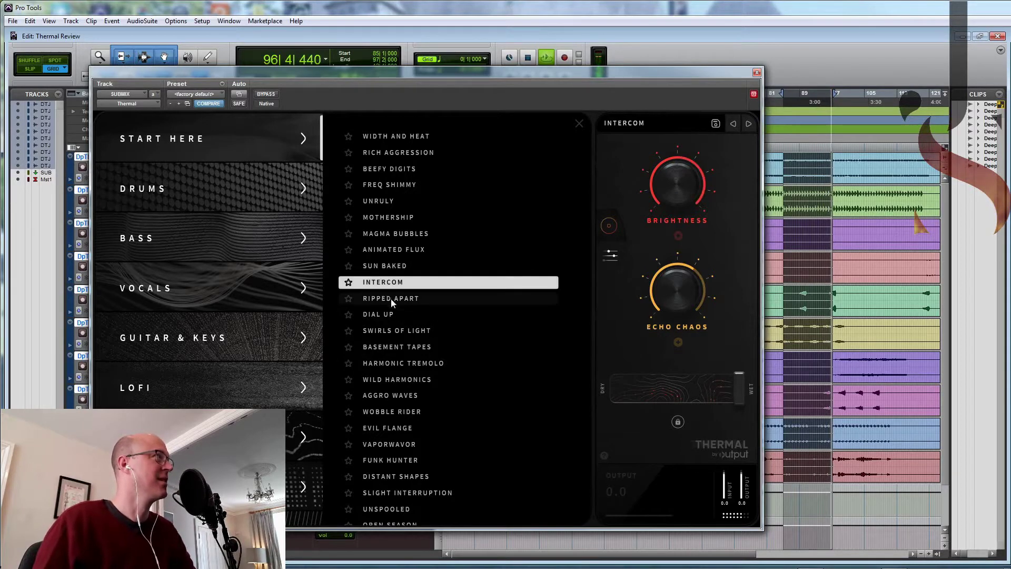
pyautogui.click(391, 298)
pyautogui.moveTo(742, 477); pyautogui.dragTo(743, 493)
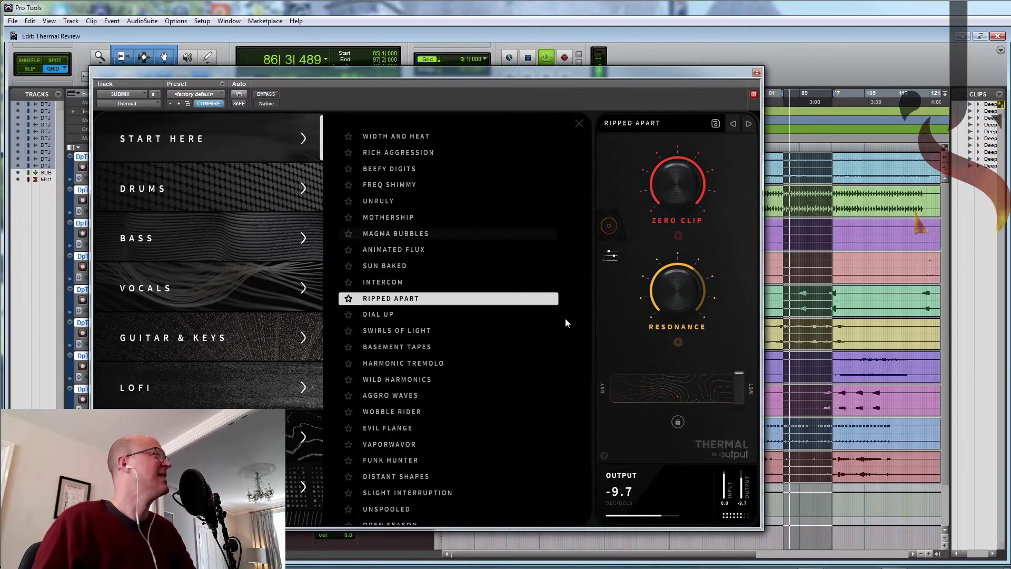
pyautogui.click(530, 58)
pyautogui.moveTo(553, 73); pyautogui.dragTo(618, 73)
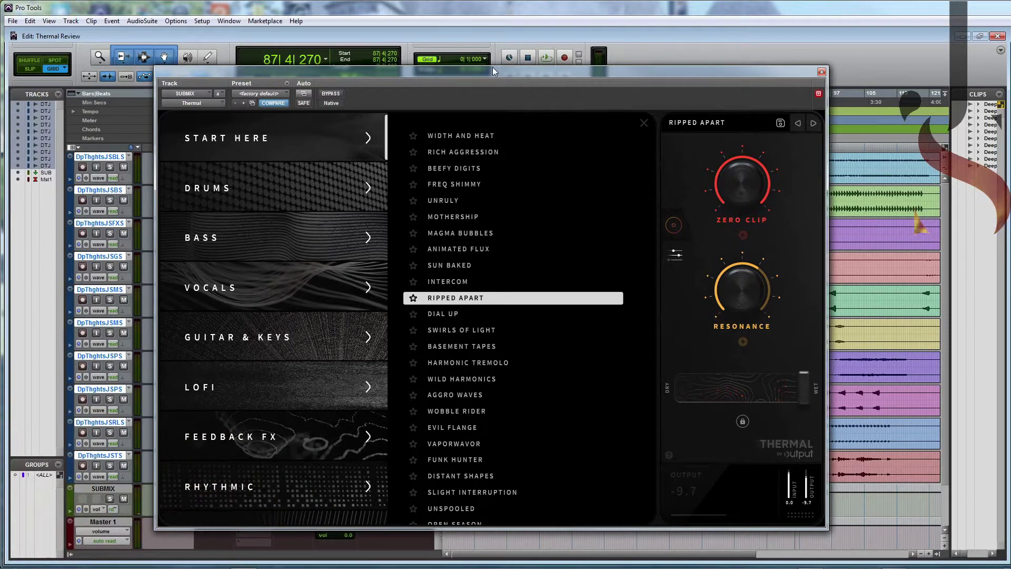
# Step: Load the Mix Heat preset from the Mix Bus category and start playback to hear it on the submix
pyautogui.scroll(-5, 313, 312)
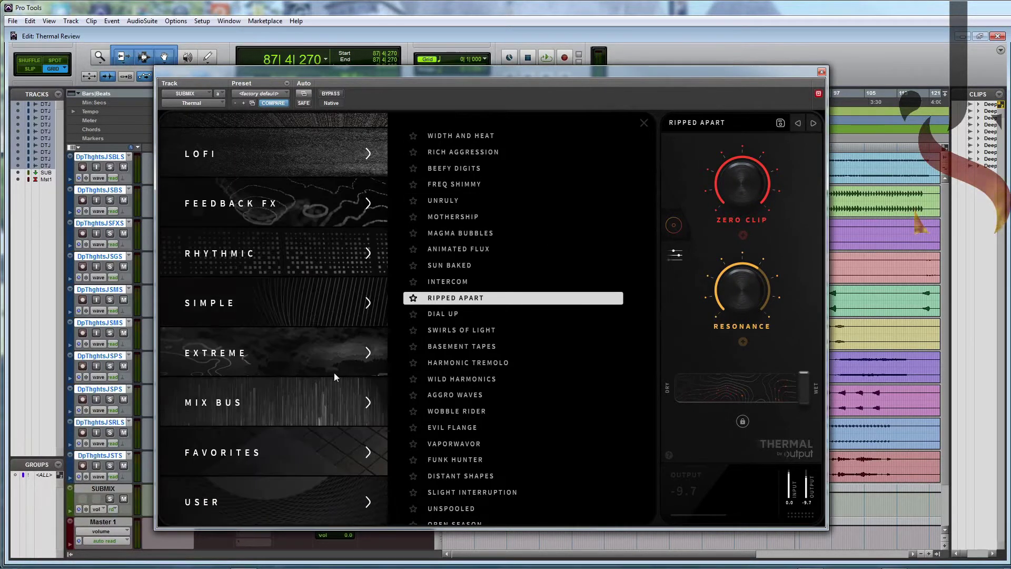
pyautogui.click(267, 408)
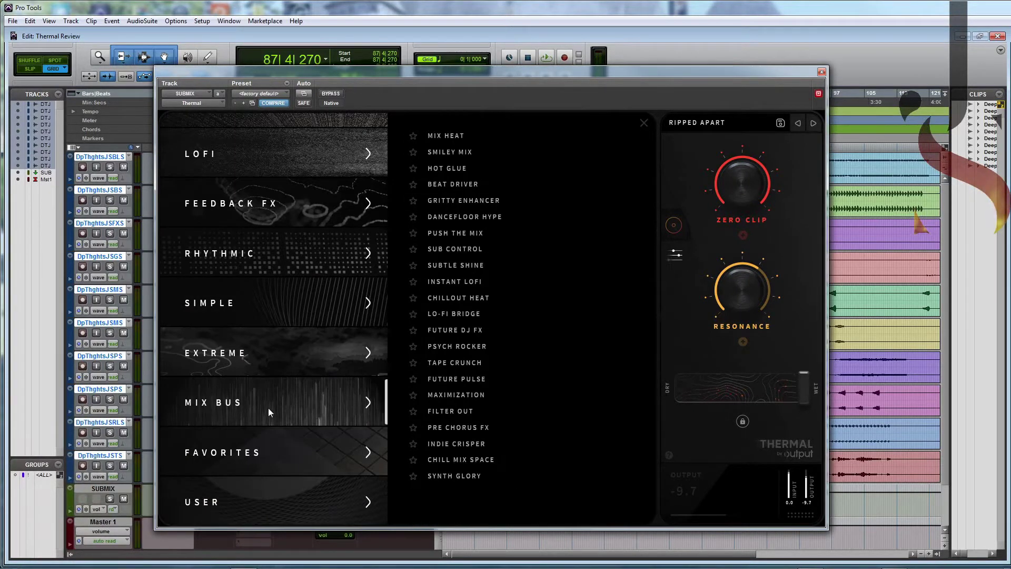
pyautogui.click(456, 147)
pyautogui.moveTo(661, 79); pyautogui.dragTo(630, 84)
pyautogui.click(546, 58)
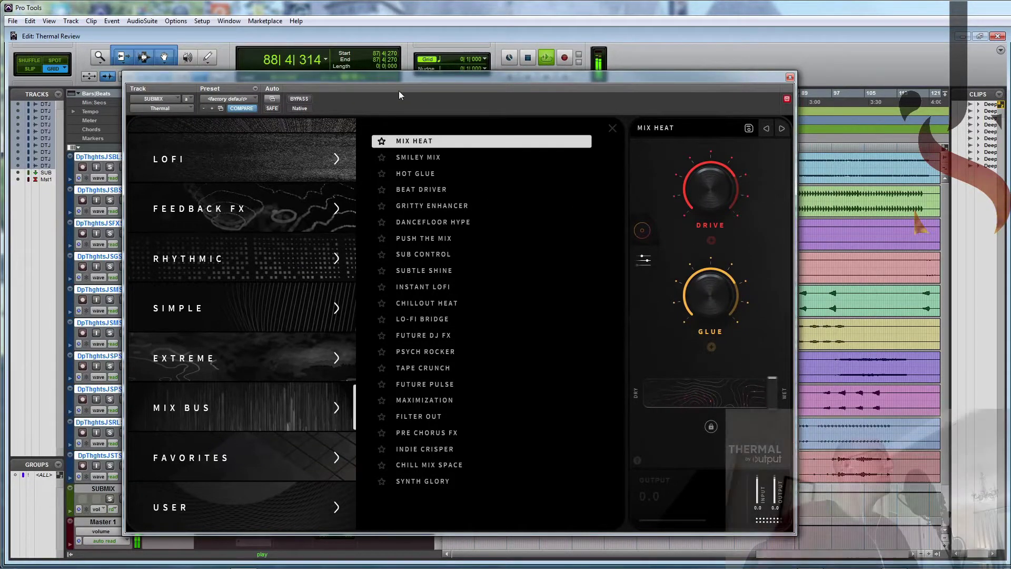
# Step: Compare Mix Heat with bypass at an output of -6.5 dB, looping the song from 88|3|000 to 97|1|000
pyautogui.click(301, 100)
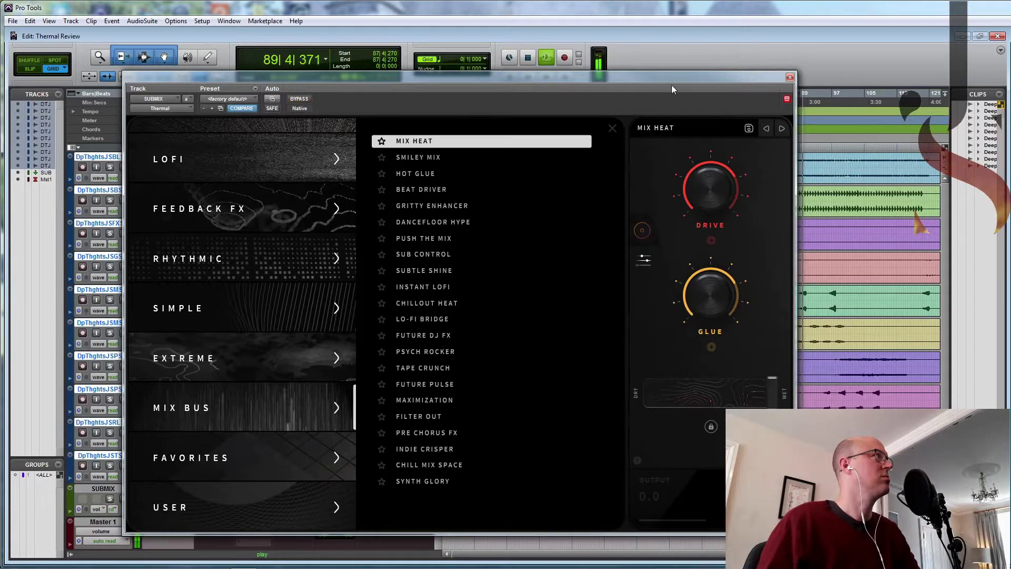
pyautogui.moveTo(680, 78); pyautogui.dragTo(609, 78)
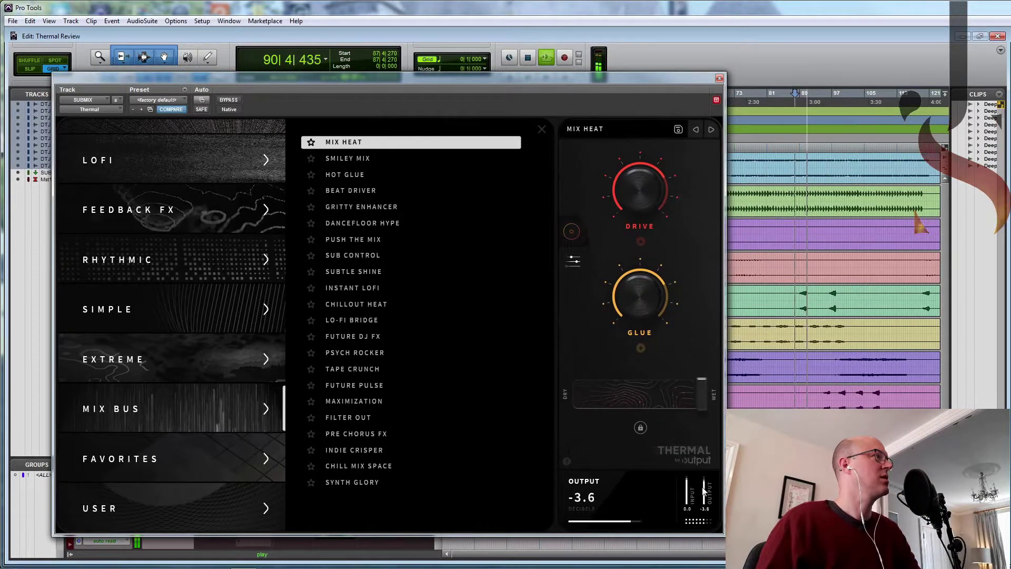
pyautogui.moveTo(797, 150); pyautogui.dragTo(831, 152)
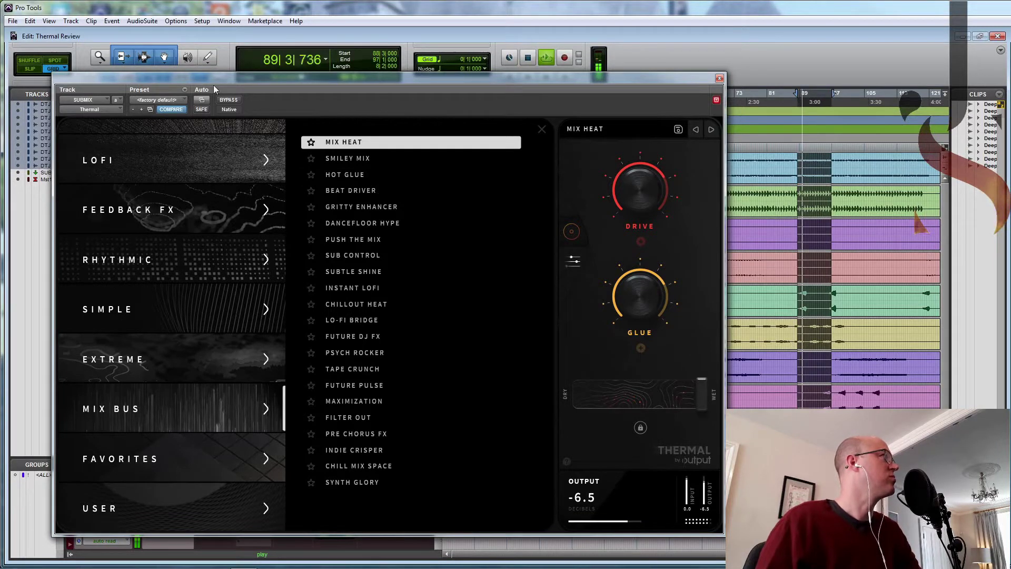
# Step: Audition the Smiley Mix, Hot Glue, Chillout Heat and Future DJ FX presets, setting the last one's output to -6.2 dB
pyautogui.click(349, 159)
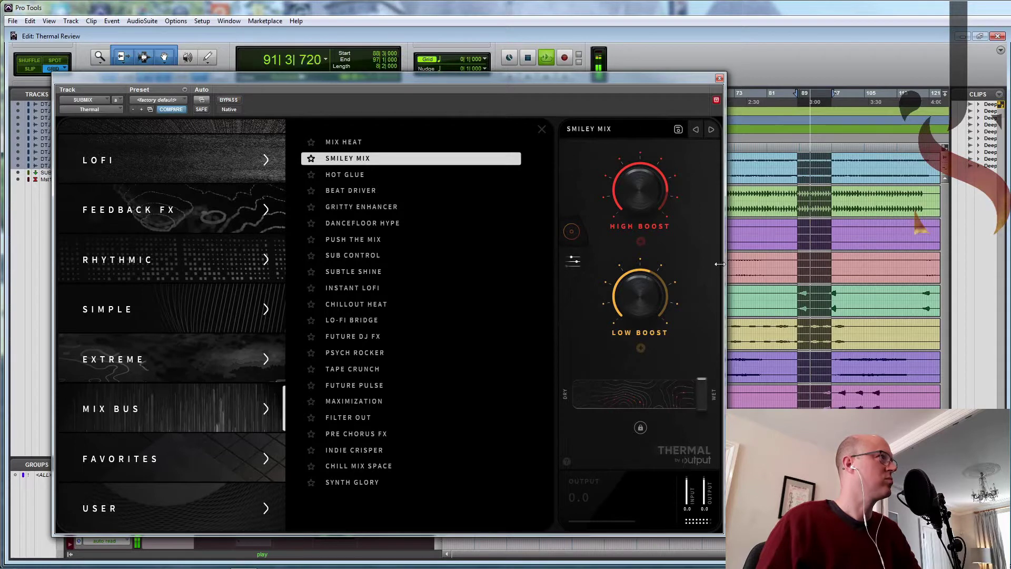
pyautogui.click(344, 176)
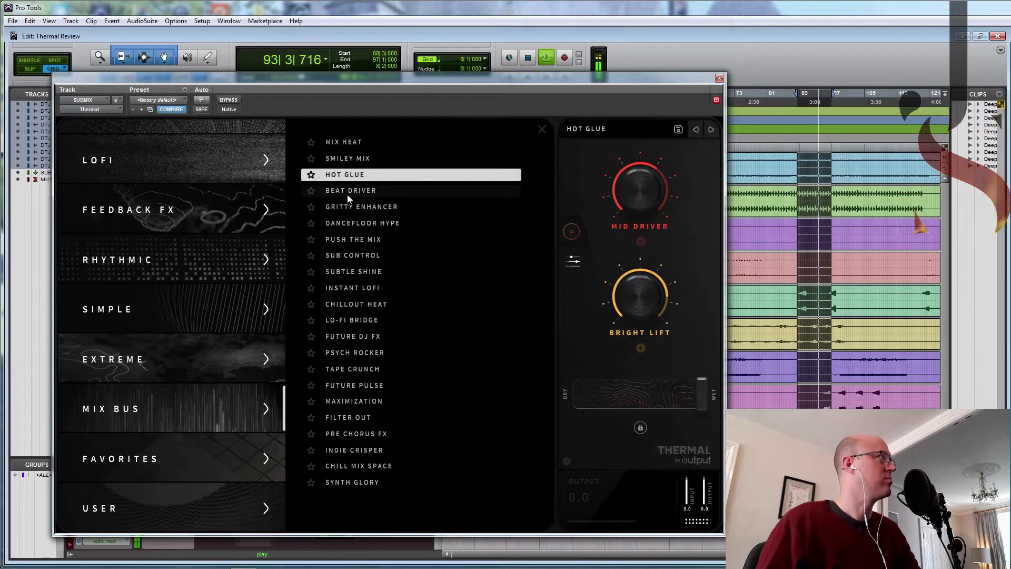
pyautogui.click(355, 303)
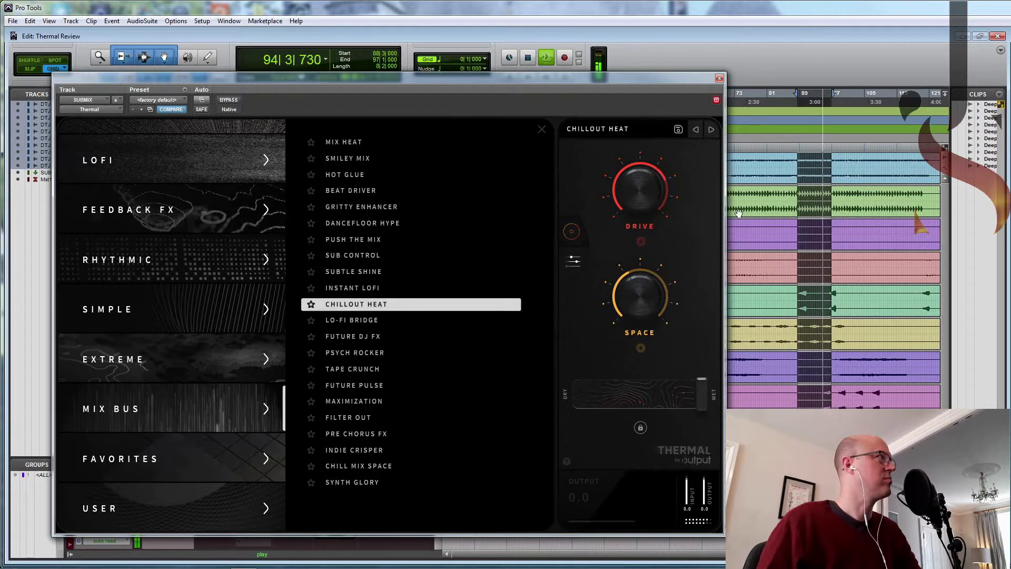
pyautogui.click(376, 337)
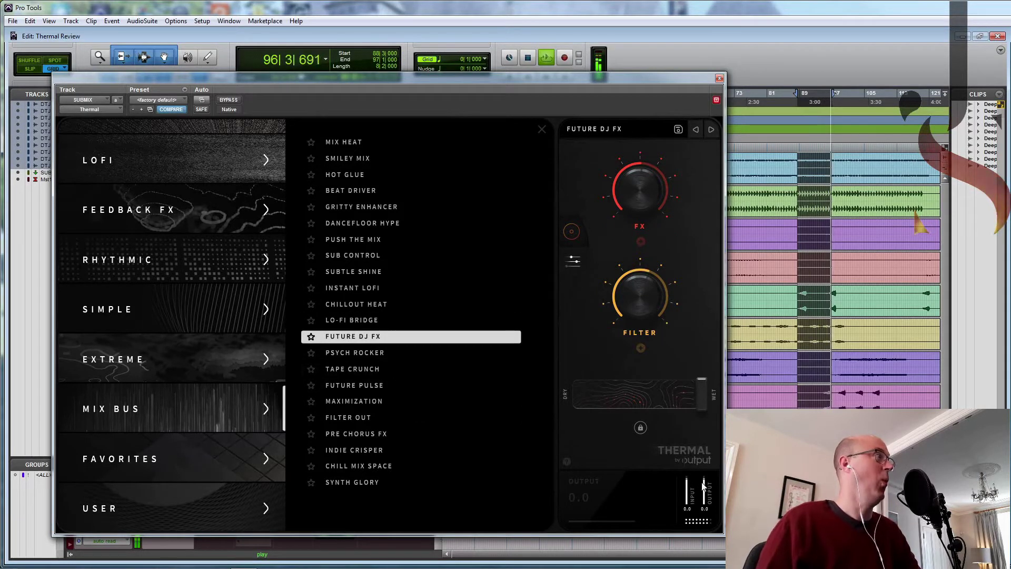
pyautogui.moveTo(704, 487); pyautogui.dragTo(704, 502)
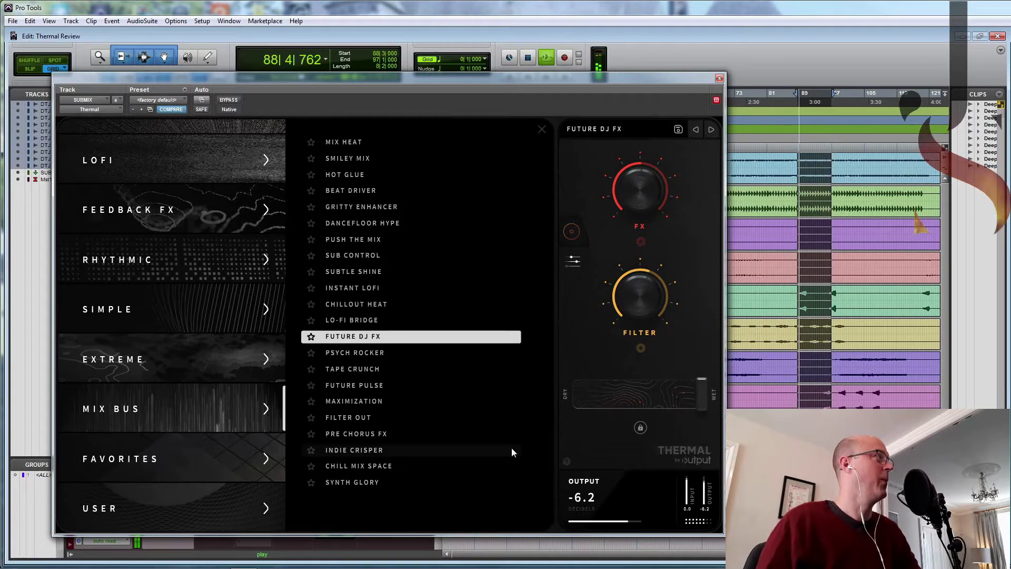
# Step: Audition Tape Crunch, Maximization, Filter Out and Indie Crisper, with the last one's output at -3.2 dB, and stop playback
pyautogui.click(358, 371)
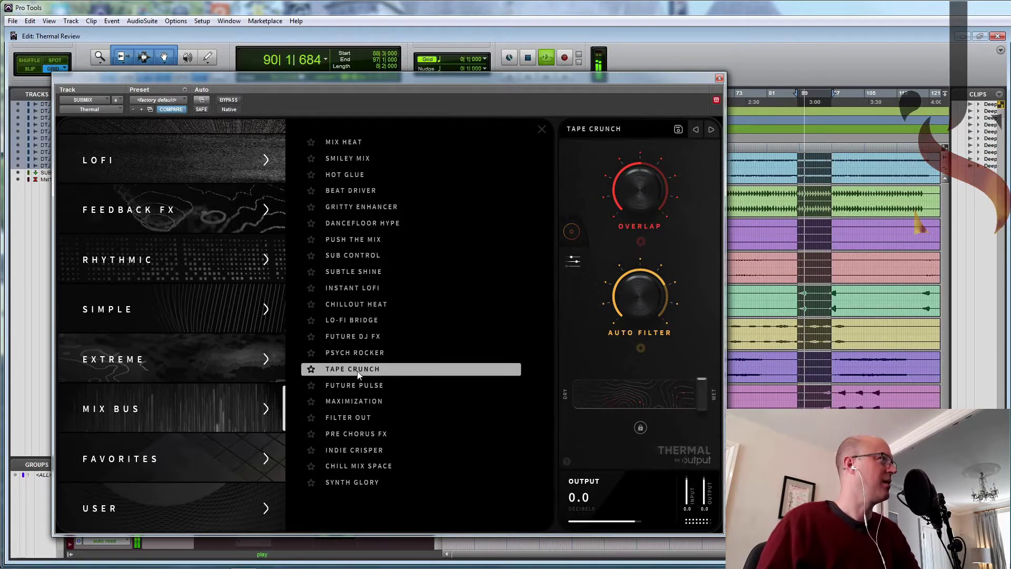
pyautogui.click(357, 401)
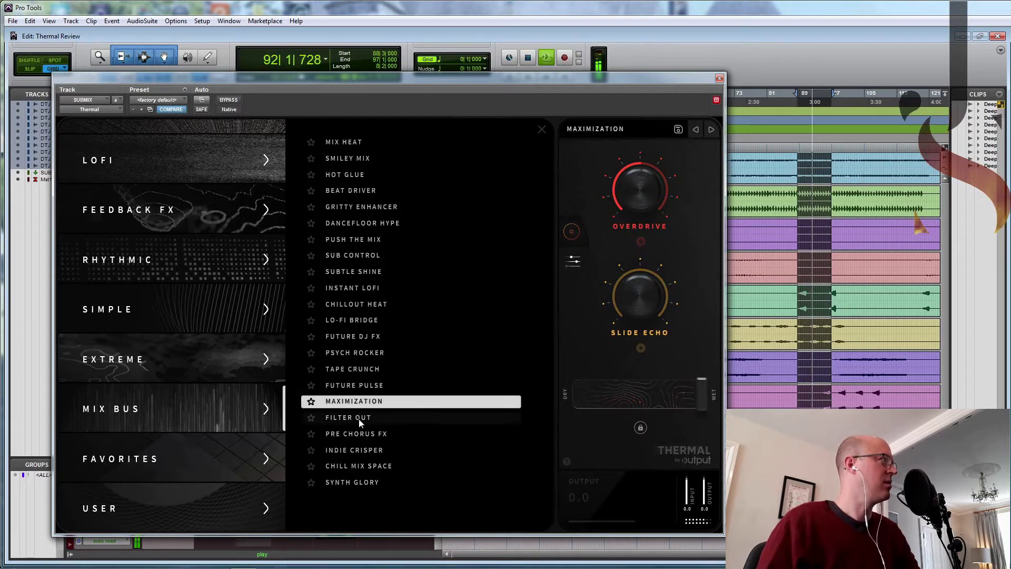
pyautogui.click(359, 418)
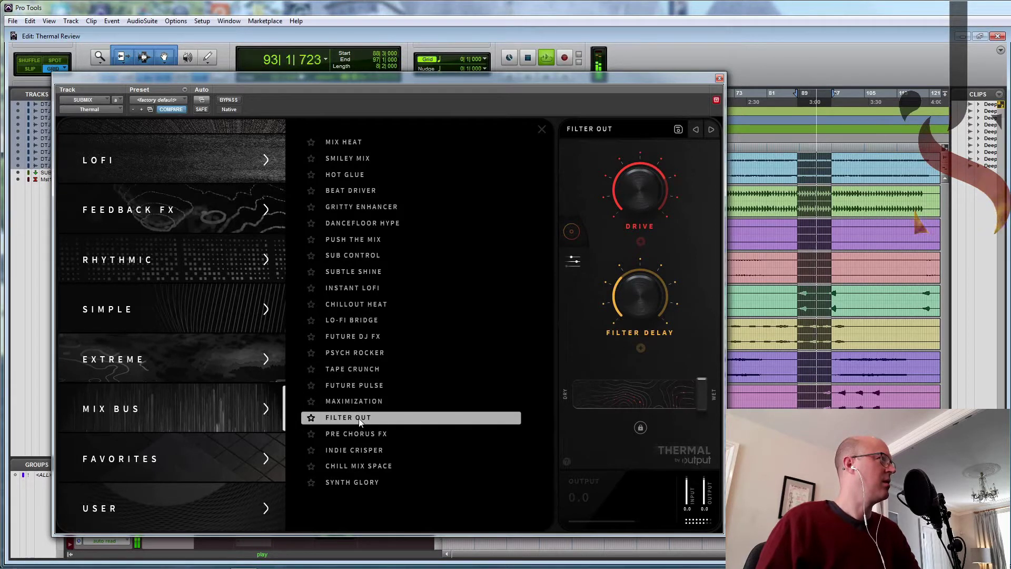
pyautogui.click(374, 449)
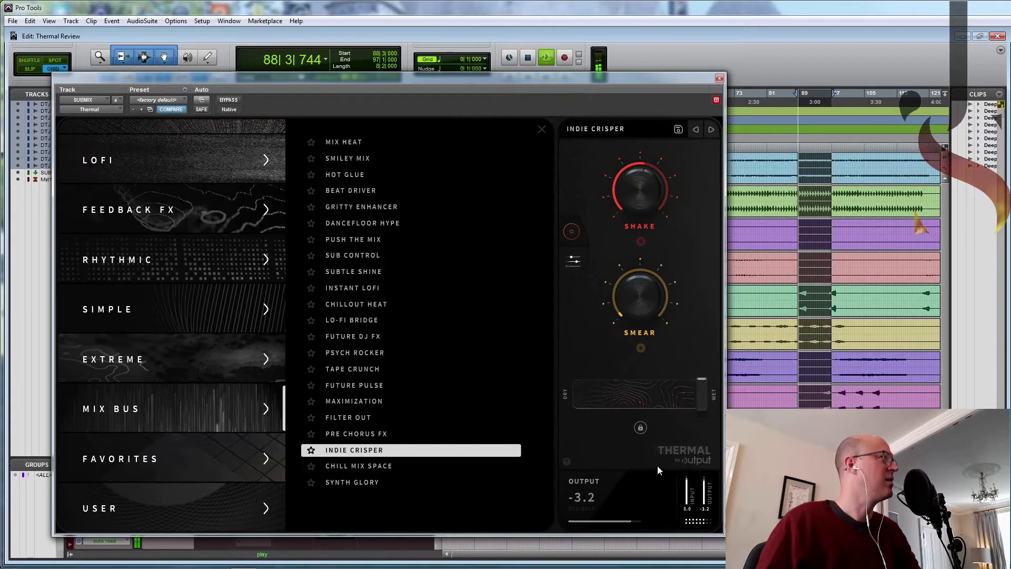
pyautogui.press('space')
# Step: Mark Indie Crisper as a favorite, check it in the Favorites category, and return to the Mix Bus presets
pyautogui.click(310, 451)
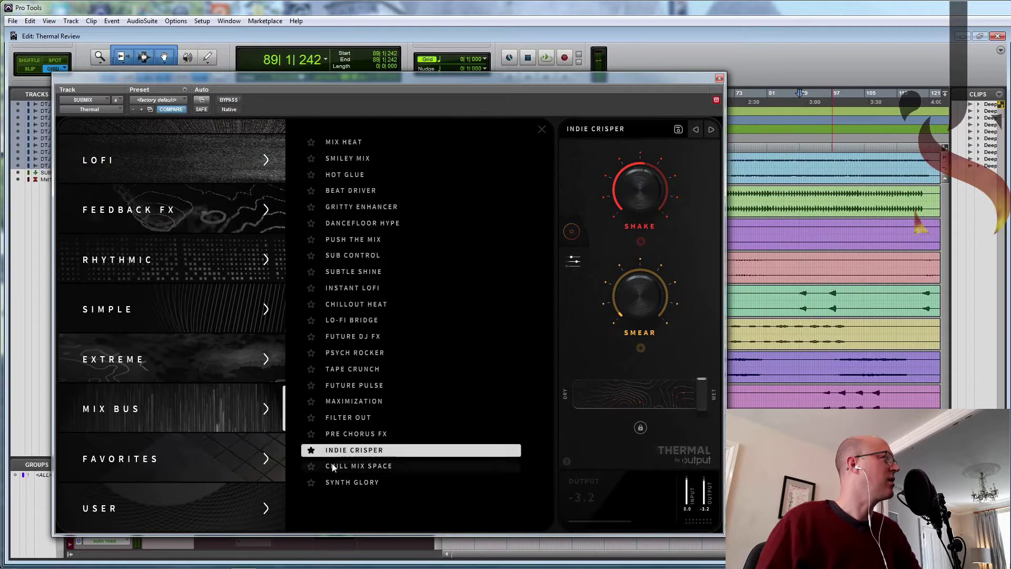
pyautogui.click(154, 459)
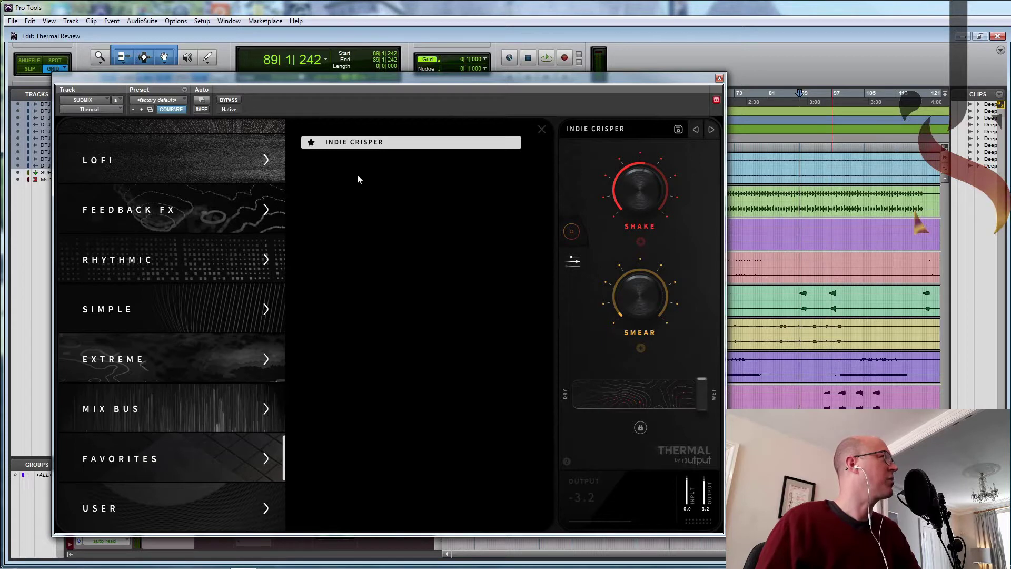
pyautogui.click(185, 408)
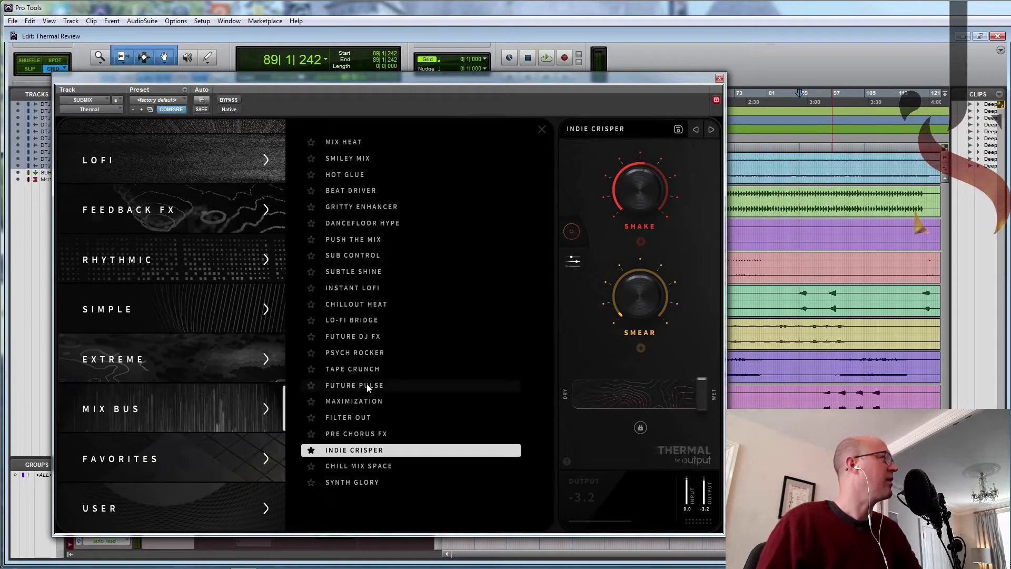
# Step: Audition the Chill Mix Space preset during playback, sweeping its dry/wet mix down to 0 and back to 100 percent
pyautogui.press('Down')
pyautogui.press('space')
pyautogui.moveTo(703, 397); pyautogui.dragTo(510, 405)
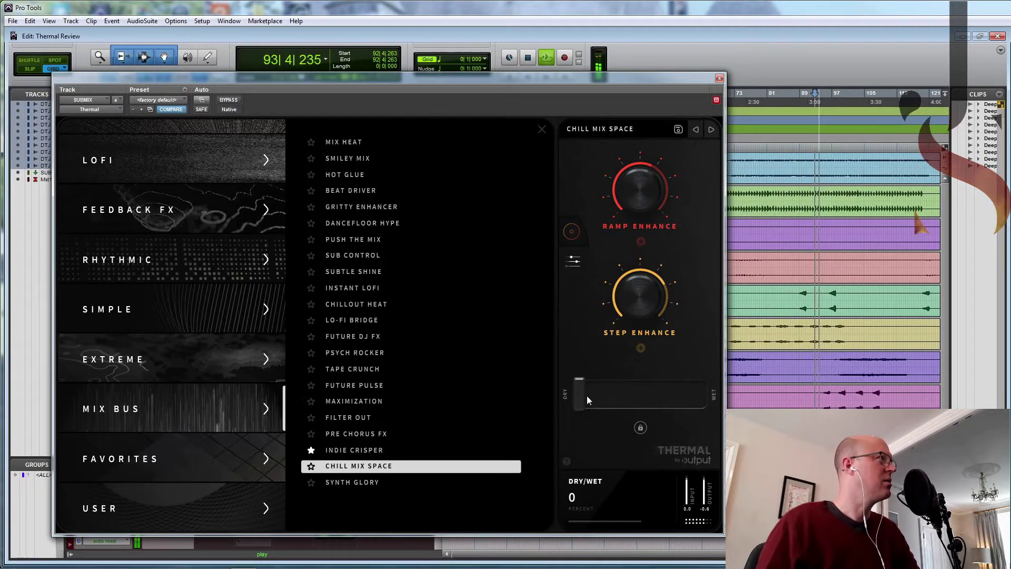
pyautogui.moveTo(579, 396); pyautogui.dragTo(707, 407)
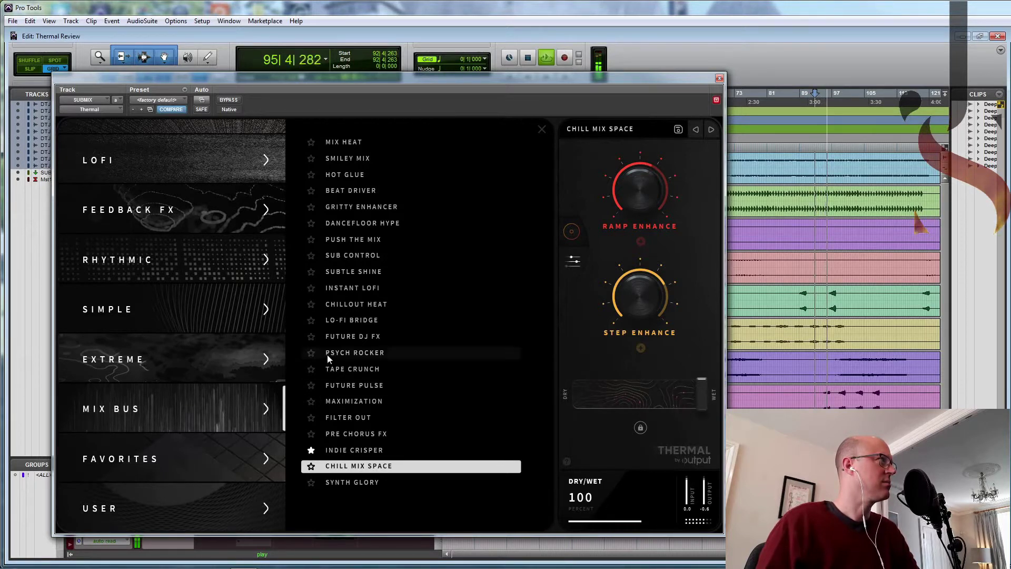
# Step: Load Future DJ FX, compare its fully dry signal with bypass, and set the dry/wet mix to 49 percent
pyautogui.click(357, 337)
pyautogui.moveTo(703, 397); pyautogui.dragTo(535, 401)
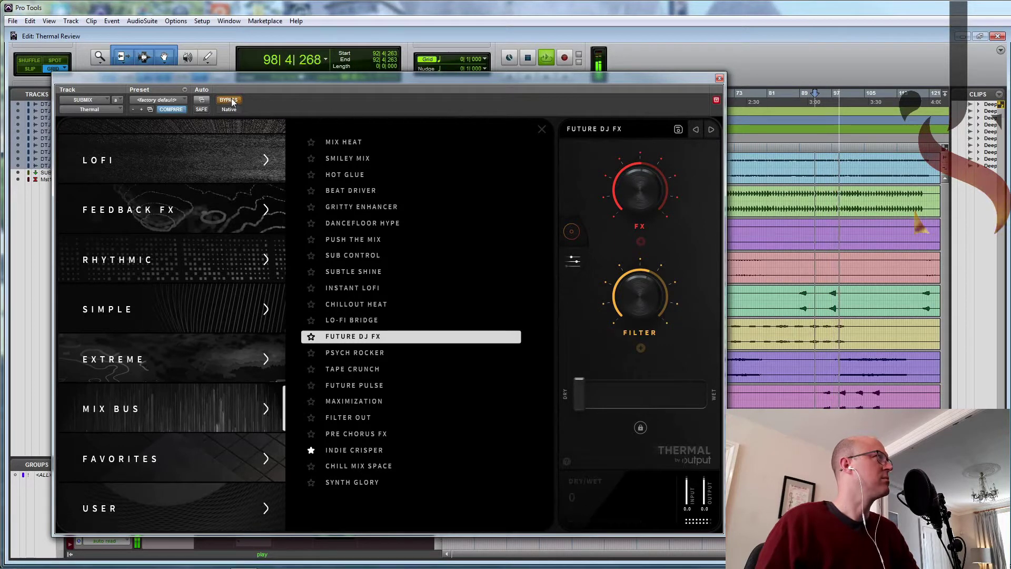
pyautogui.moveTo(579, 393); pyautogui.dragTo(635, 400)
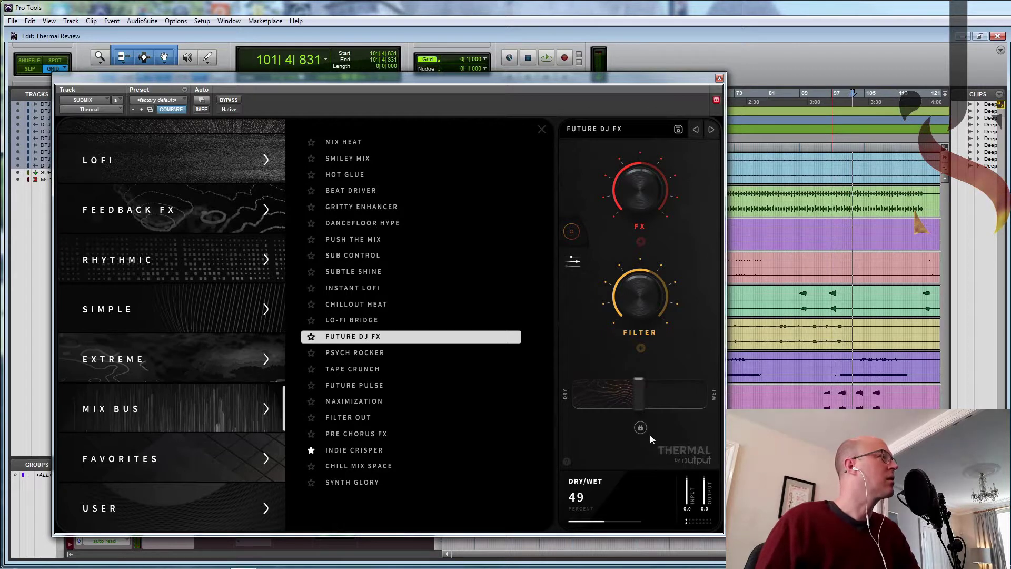
# Step: Switch between the Psych Rocker and Future DJ FX presets to check whether the dry/wet setting carries over
pyautogui.click(365, 353)
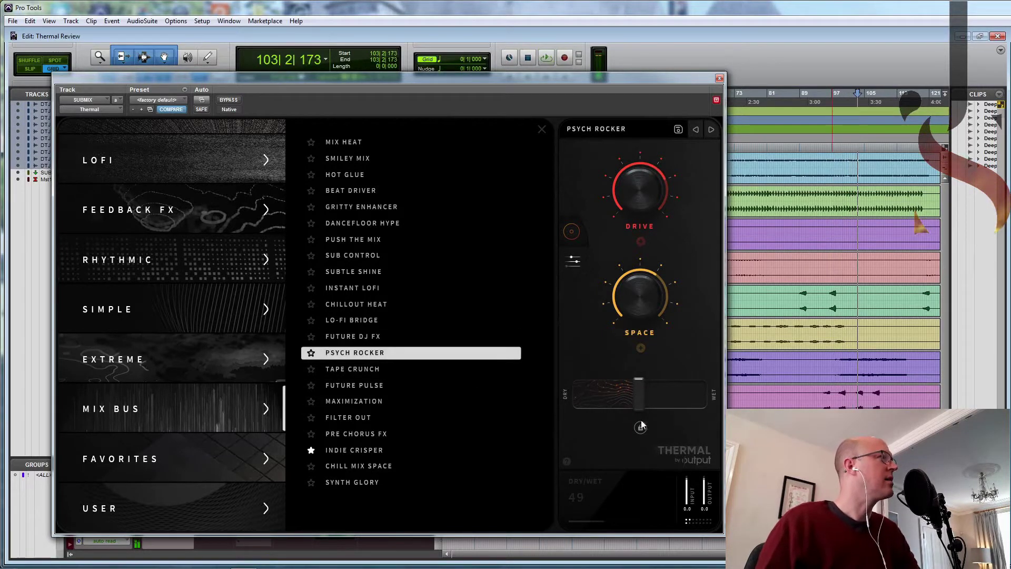
pyautogui.click(359, 336)
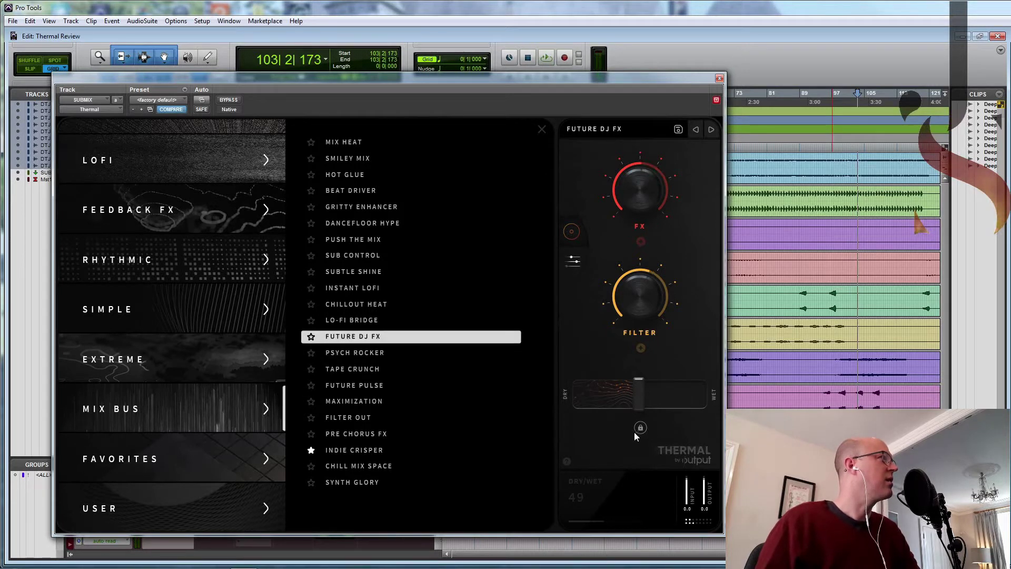
pyautogui.click(373, 354)
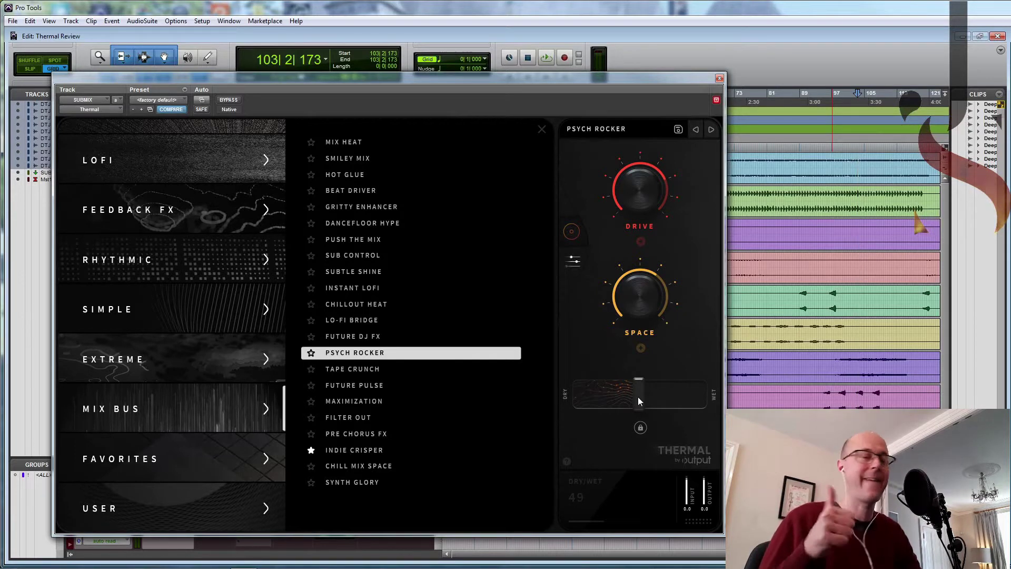
# Step: Resume playback and audition the Tape Crunch, Future Pulse, Future DJ FX, Lo-Fi Bridge and Subtle Shine presets
pyautogui.press('space')
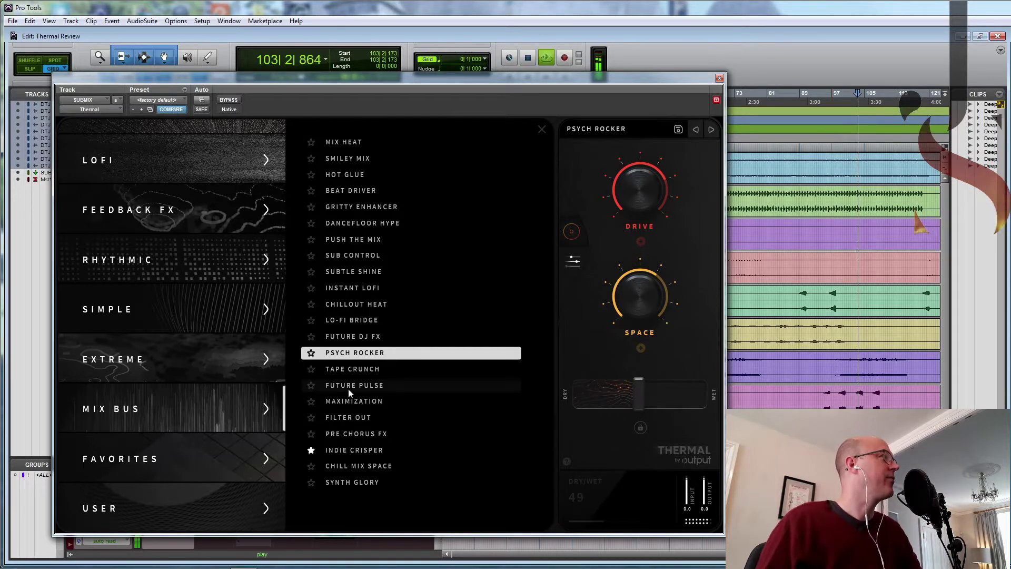
pyautogui.click(337, 369)
pyautogui.click(343, 385)
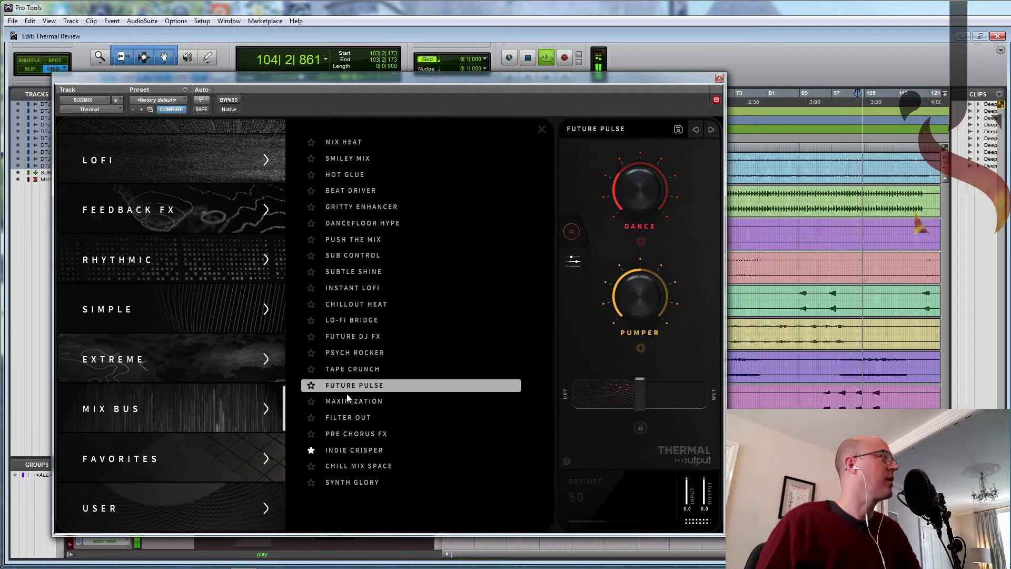
pyautogui.click(348, 337)
pyautogui.click(350, 320)
pyautogui.click(352, 272)
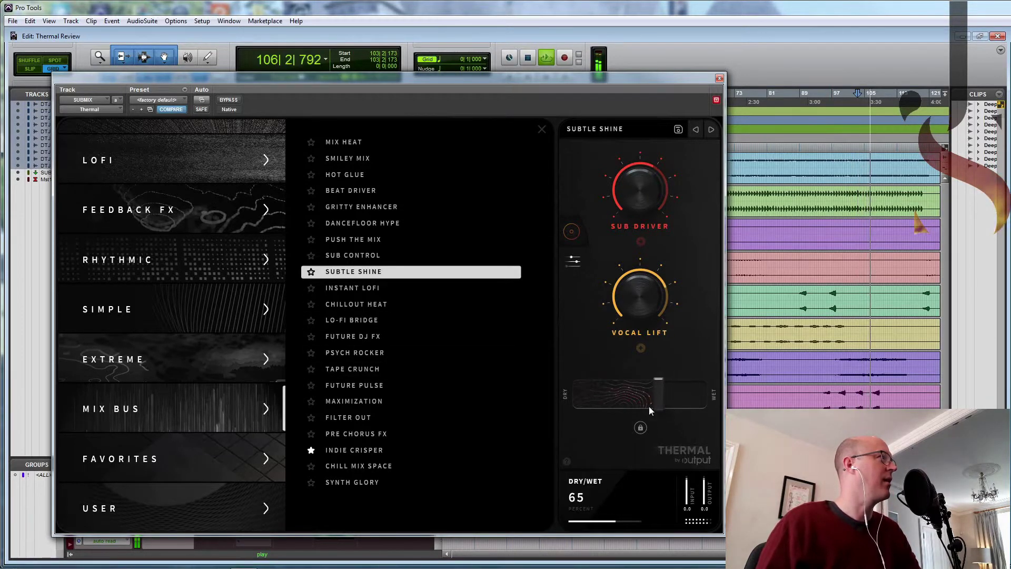
# Step: Audition presets from the Simple category, load AM Shaper, and show its XY control view
pyautogui.click(350, 367)
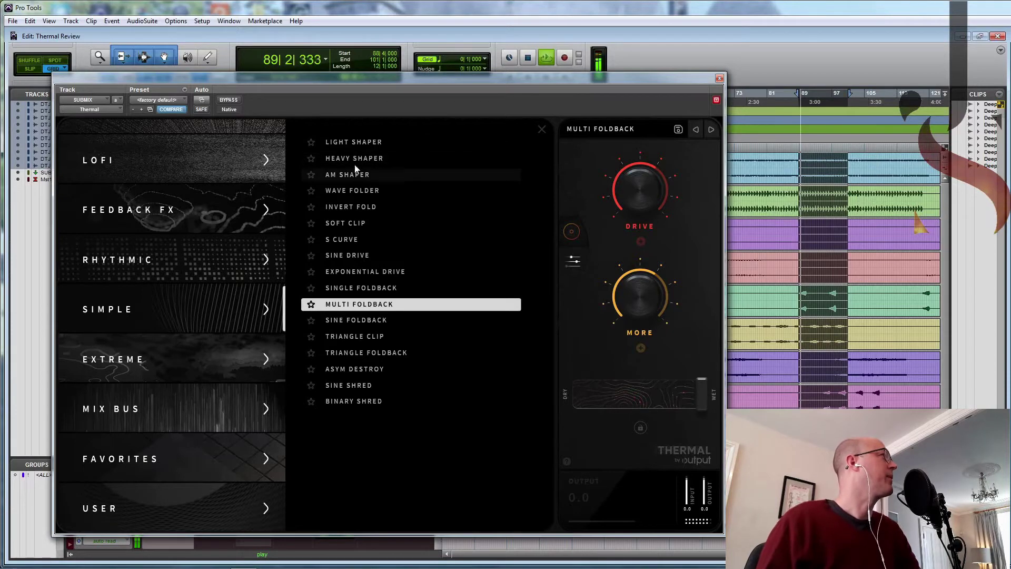
pyautogui.click(355, 174)
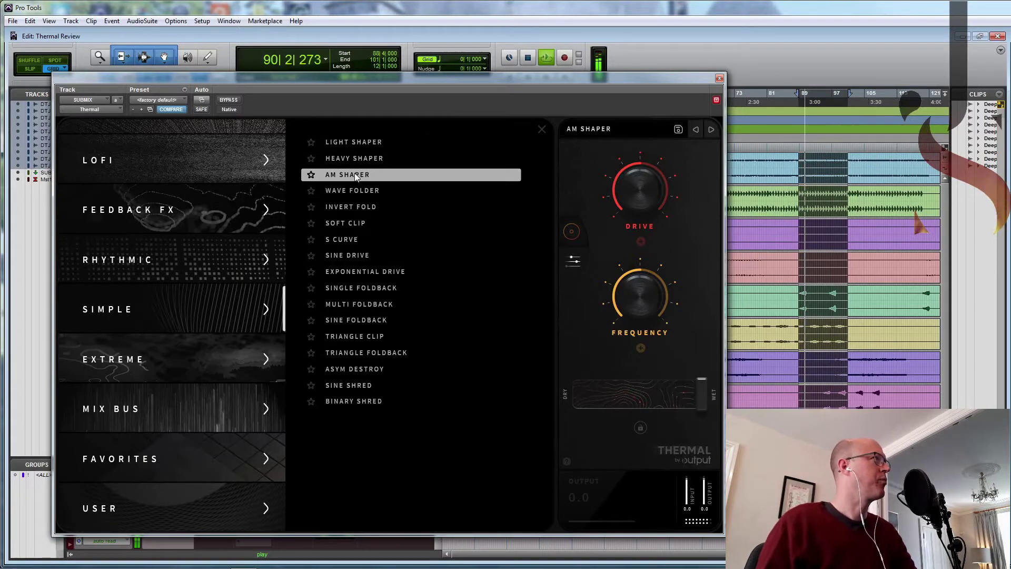
pyautogui.click(568, 233)
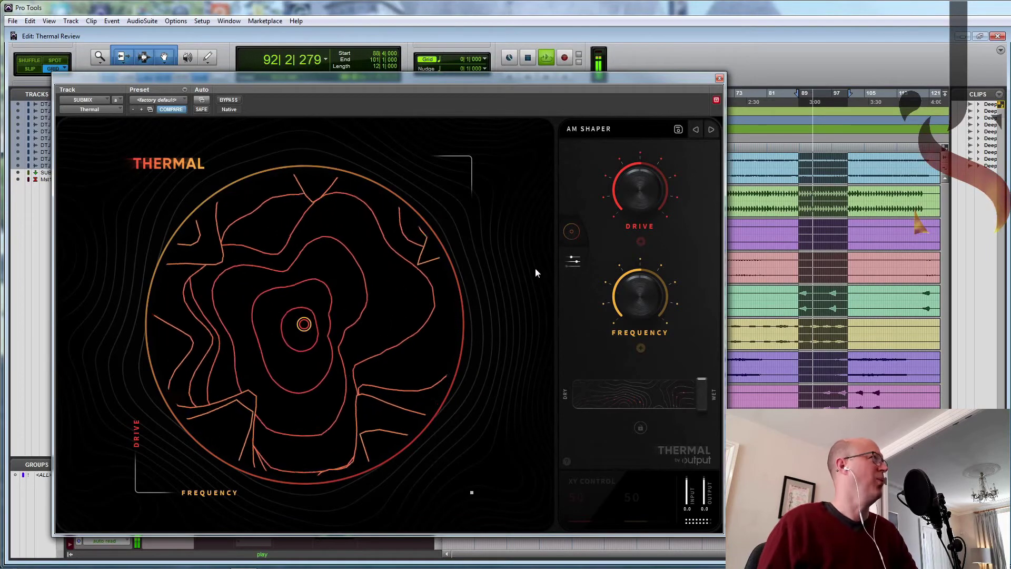
# Step: Step forward through the Simple presets from Wave Folder to Sine Drive, listening to each in the XY control view
pyautogui.click(712, 130)
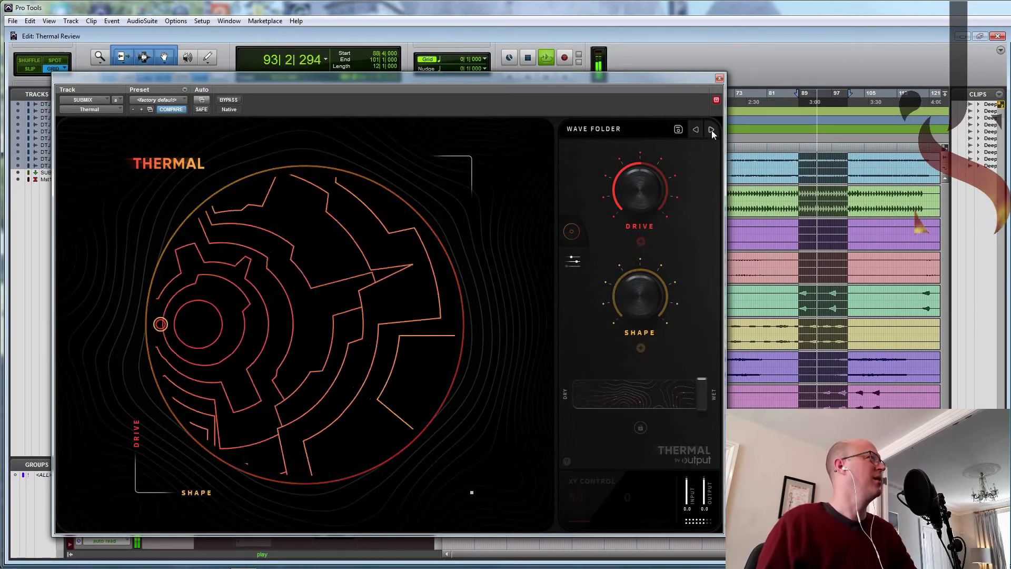
pyautogui.click(712, 130)
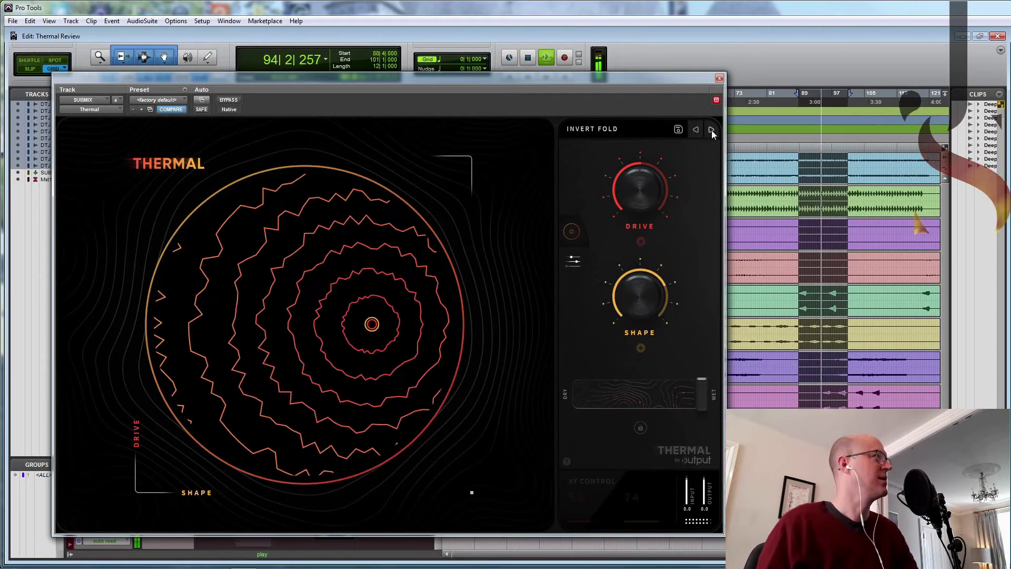
pyautogui.click(712, 131)
pyautogui.click(711, 130)
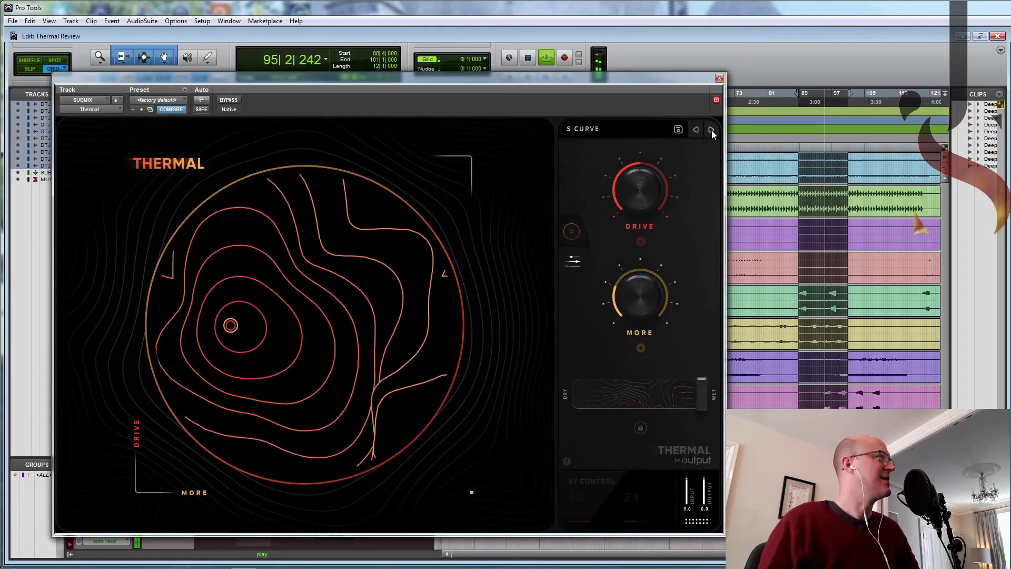
pyautogui.click(711, 130)
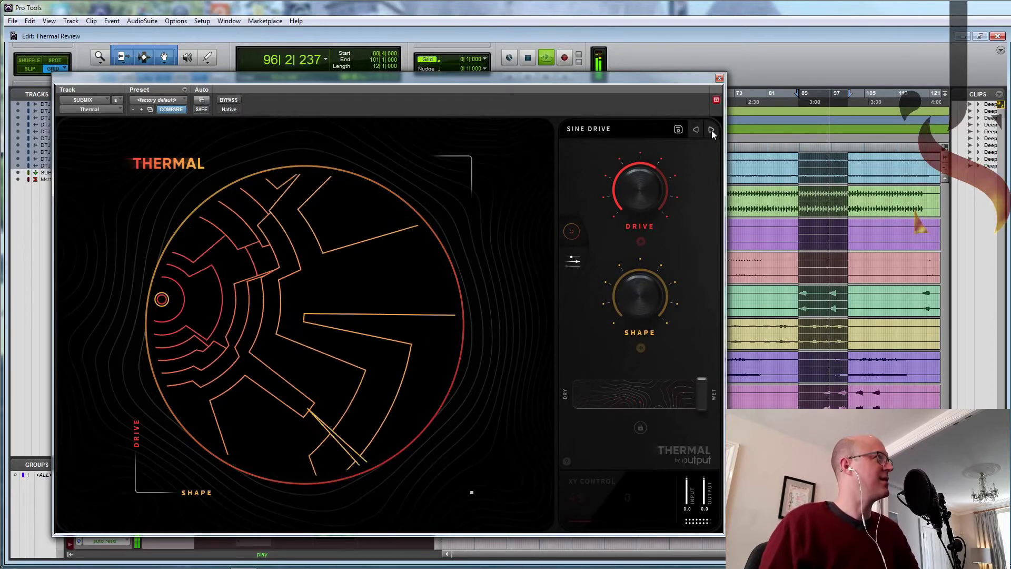
# Step: Stop playback, try the Drive macro at 32 percent and the Shape macro at 24 percent, and check their context options
pyautogui.press('space')
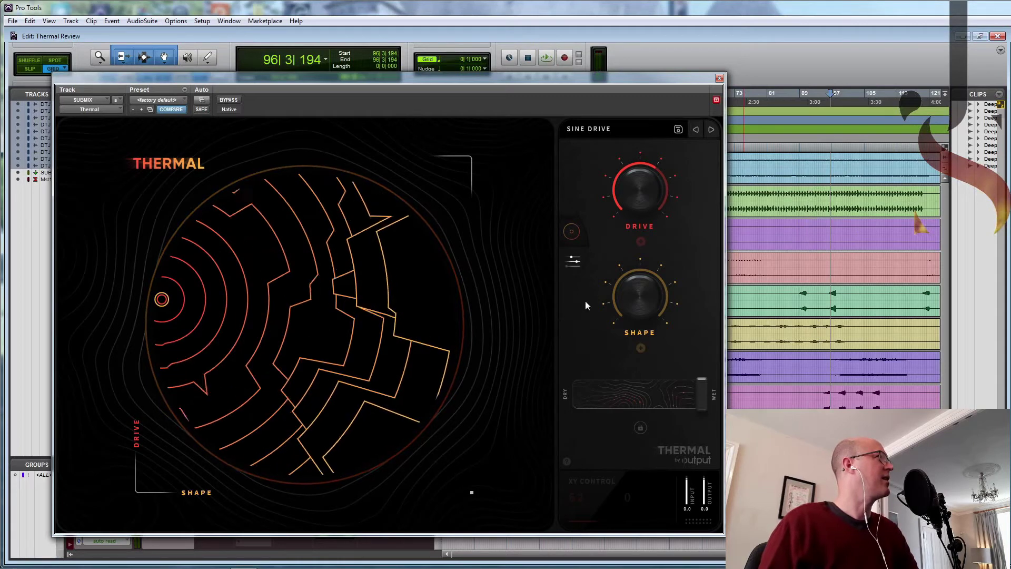
pyautogui.moveTo(639, 189)
pyautogui.mouseDown()
pyautogui.moveTo(636, 176)
pyautogui.moveTo(634, 251)
pyautogui.moveTo(641, 153)
pyautogui.moveTo(639, 268)
pyautogui.mouseUp()
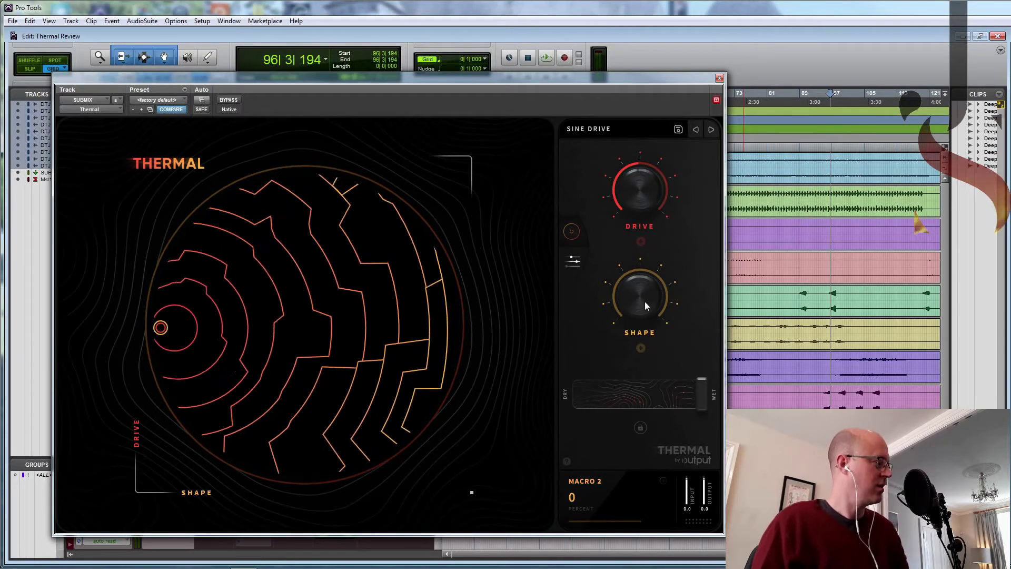
pyautogui.moveTo(655, 202); pyautogui.dragTo(646, 205)
pyautogui.rightClick(647, 206)
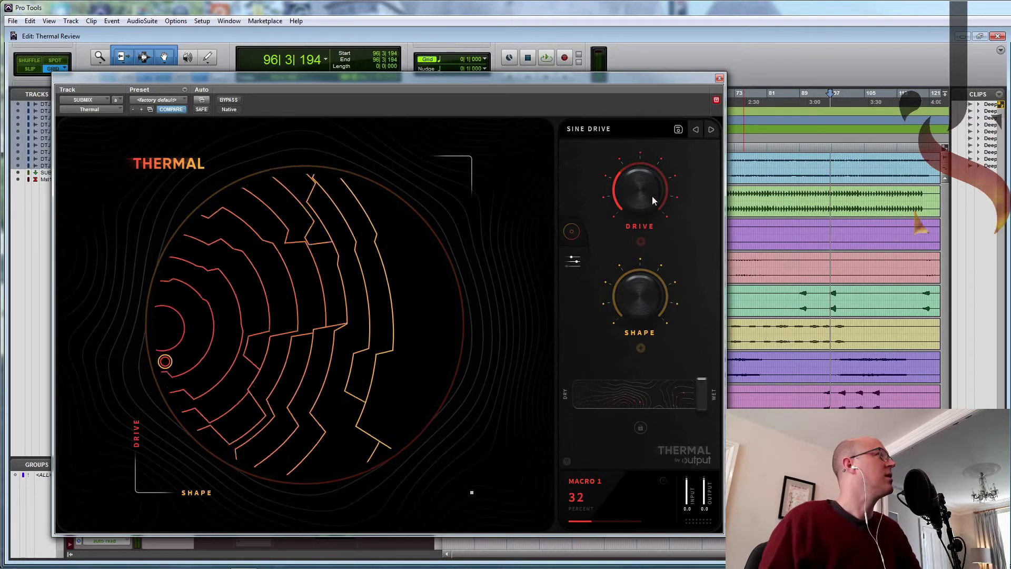
pyautogui.rightClick(645, 299)
pyautogui.rightClick(652, 305)
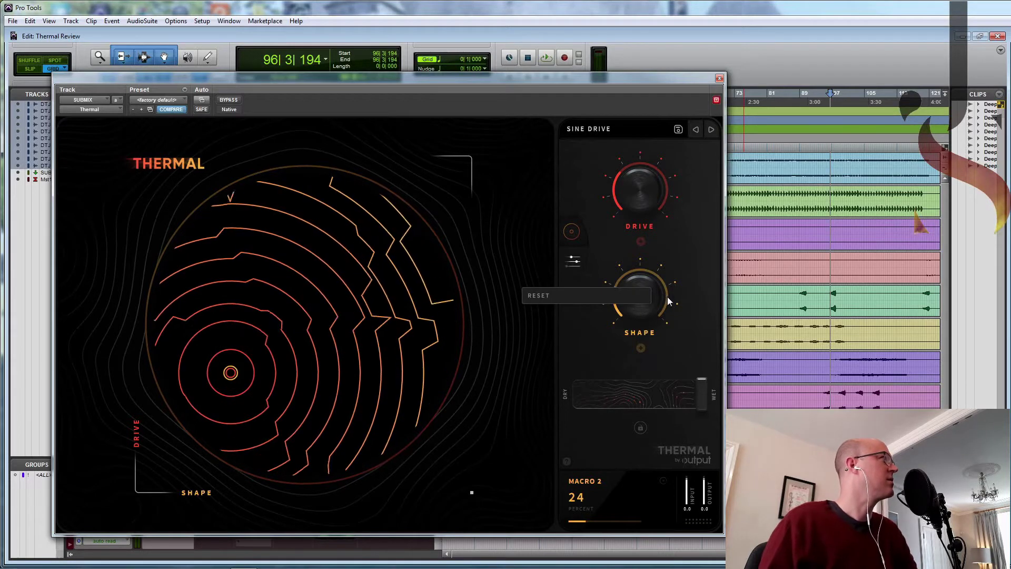
# Step: Add Thermal's DRIVE parameter to the plug-in's automated controls in the Plug-In Automation dialog and confirm
pyautogui.click(201, 100)
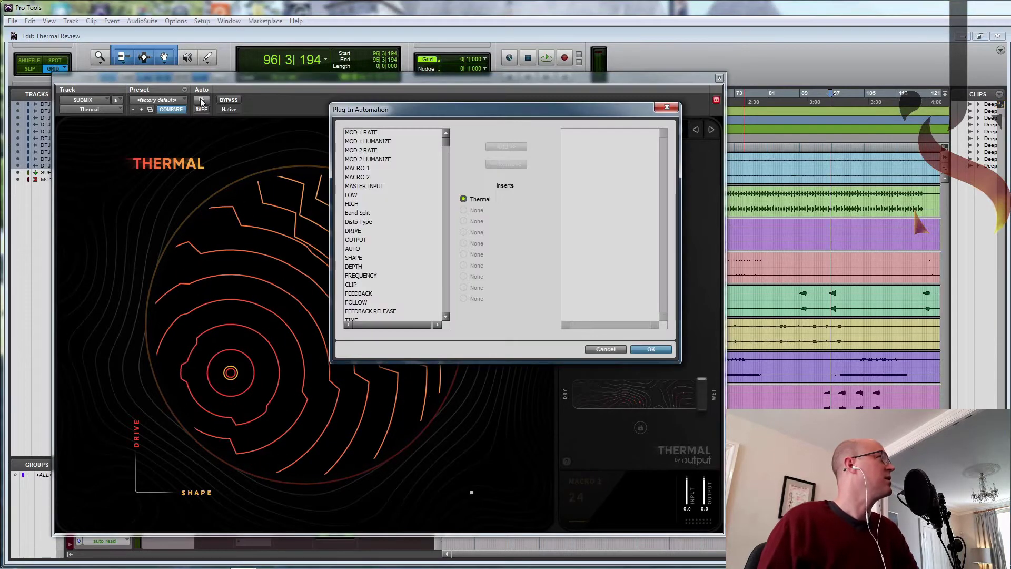
pyautogui.moveTo(477, 106); pyautogui.dragTo(665, 252)
pyautogui.doubleClick(543, 375)
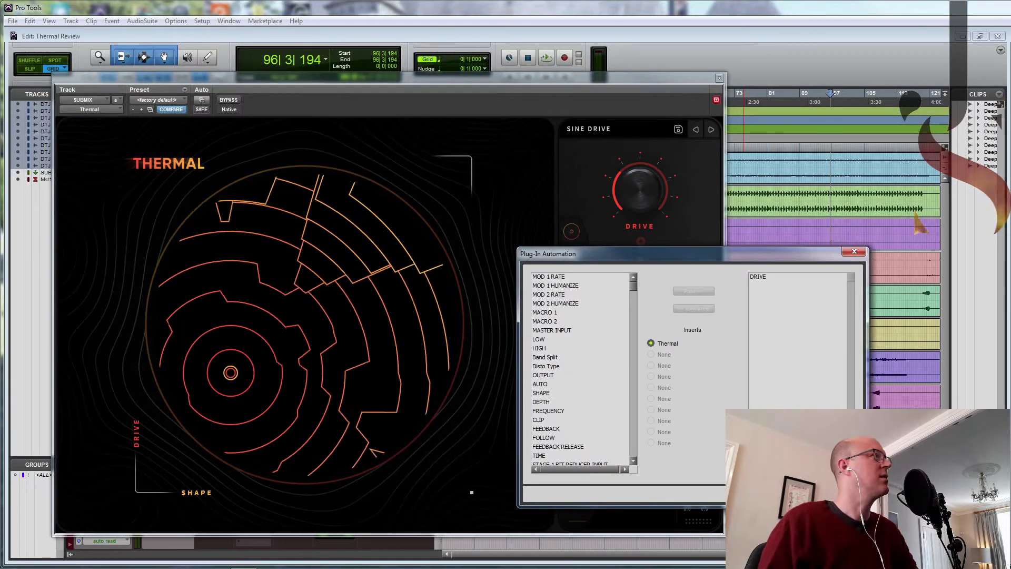
pyautogui.press('Return')
# Step: Set the Shape macro to 0 percent and the Drive macro to about 78 percent
pyautogui.moveTo(654, 204); pyautogui.dragTo(643, 253)
pyautogui.moveTo(640, 293); pyautogui.dragTo(654, 333)
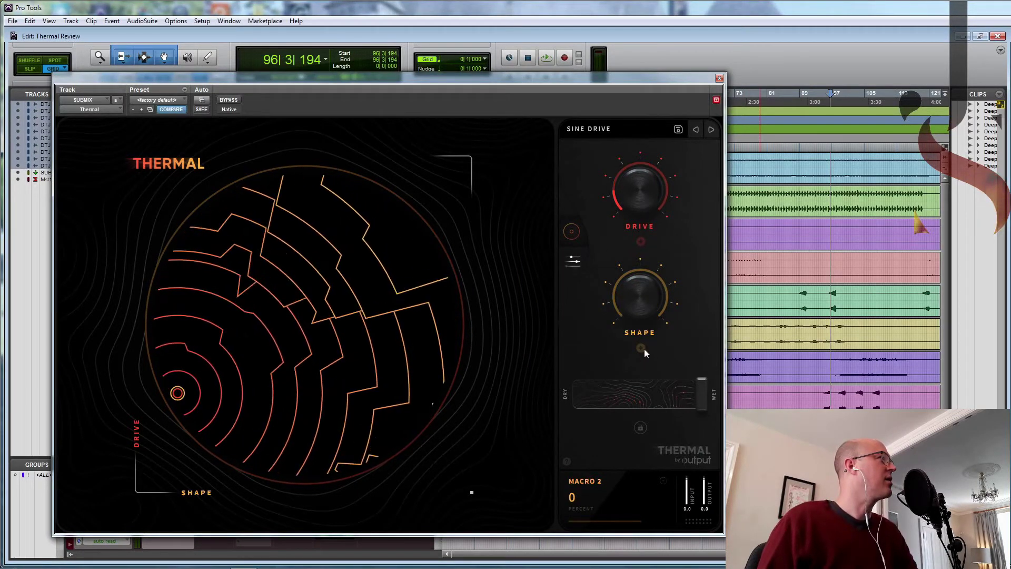
pyautogui.moveTo(643, 203); pyautogui.dragTo(644, 178)
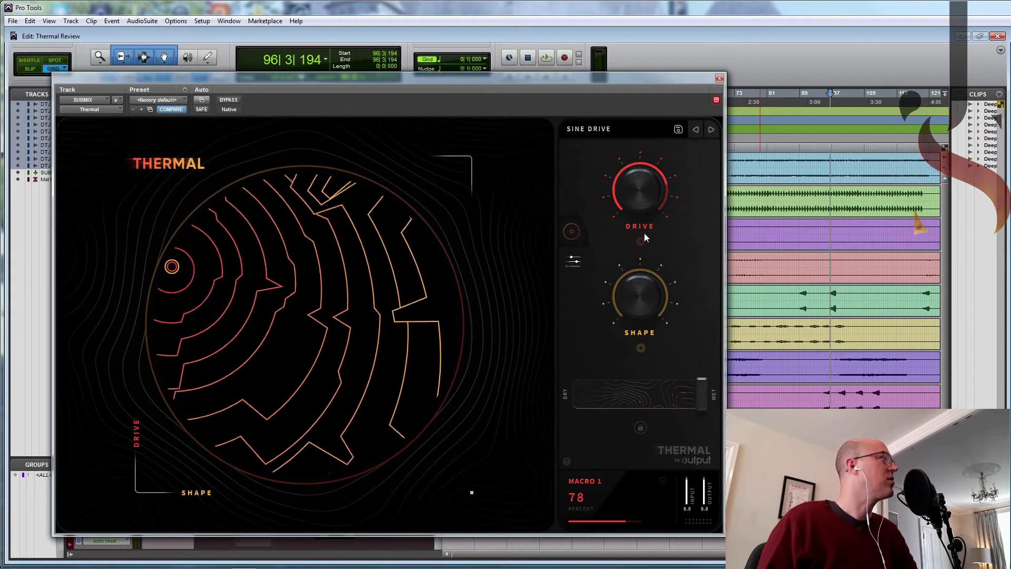
# Step: Show Thermal's detailed editing view, reposition the plug-in window, and look through distortion stages 2 and 3 before returning to Stage 1
pyautogui.click(574, 261)
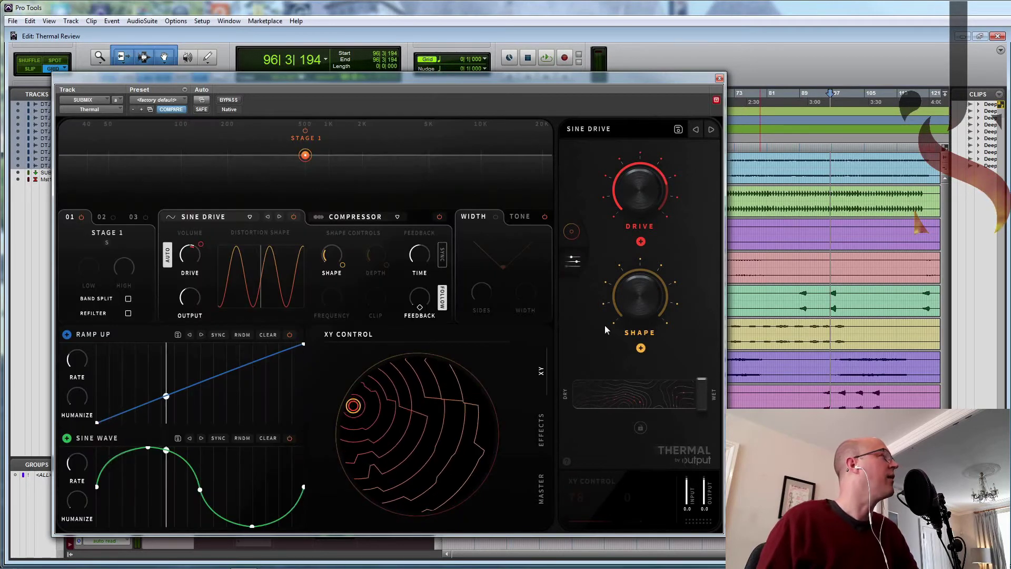
pyautogui.moveTo(460, 76); pyautogui.dragTo(561, 53)
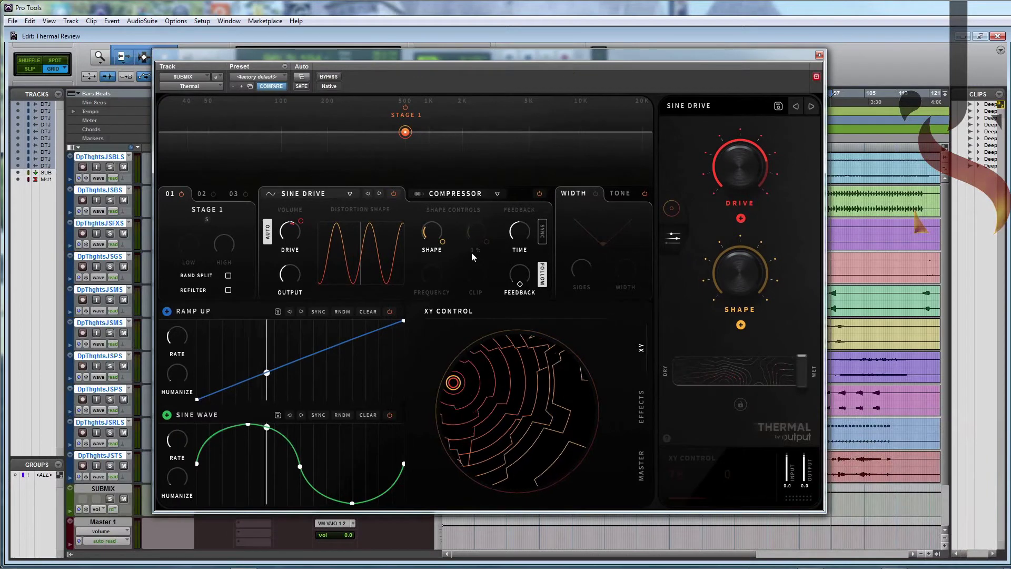
pyautogui.moveTo(485, 56); pyautogui.dragTo(492, 57)
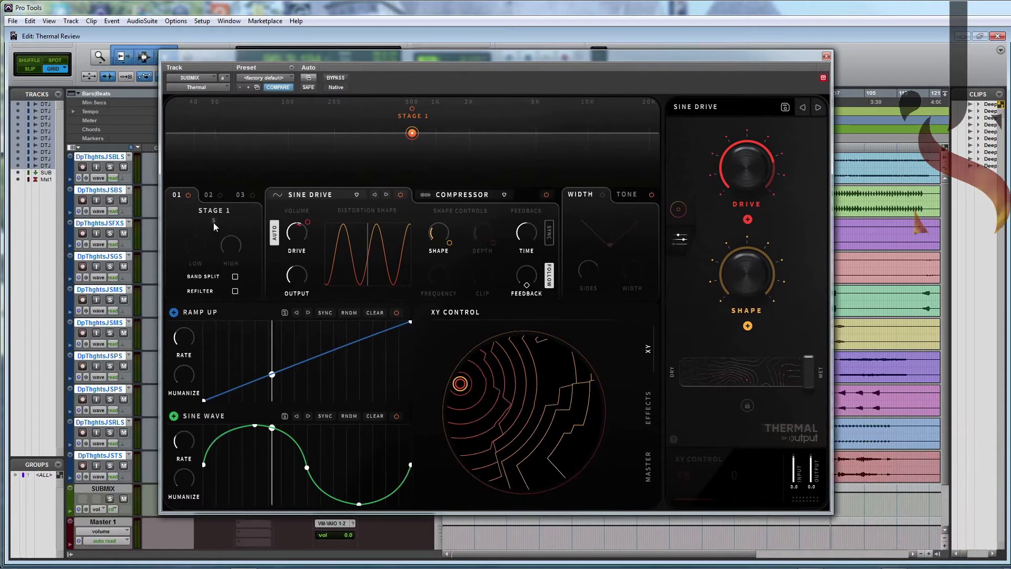
pyautogui.click(211, 196)
pyautogui.click(238, 195)
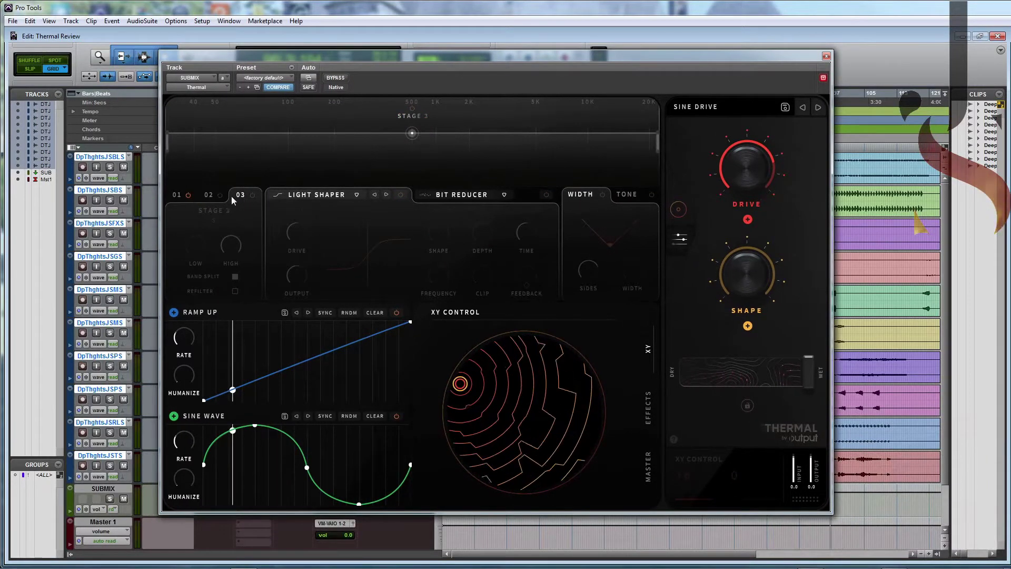
pyautogui.click(177, 196)
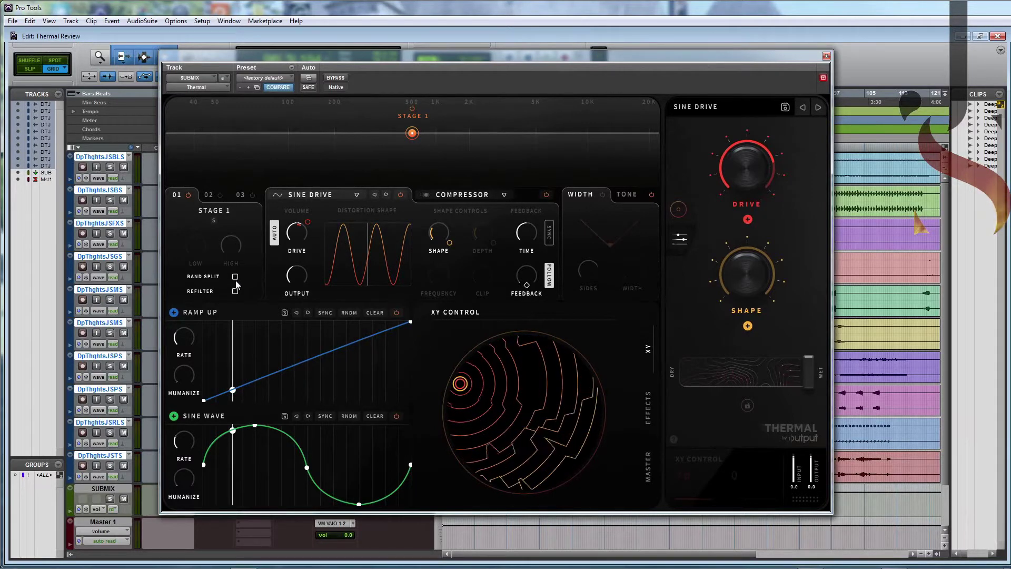
# Step: Solo Stage 1, limit it to a band split of about 117 to 526 Hz, and shift the XY control point towards more Shape
pyautogui.moveTo(178, 145); pyautogui.dragTo(317, 144)
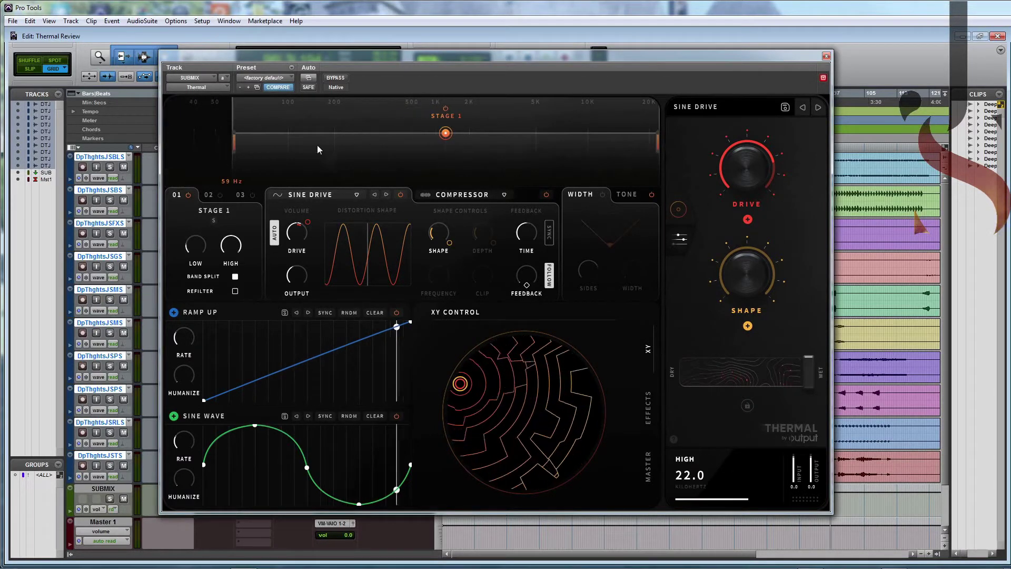
pyautogui.moveTo(651, 146); pyautogui.dragTo(556, 140)
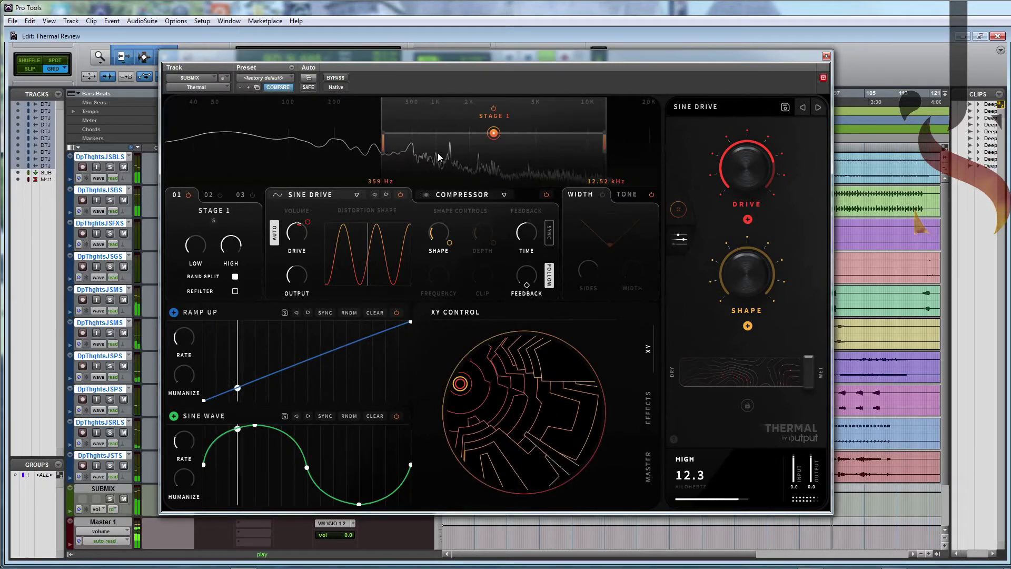
pyautogui.moveTo(438, 156); pyautogui.dragTo(367, 172)
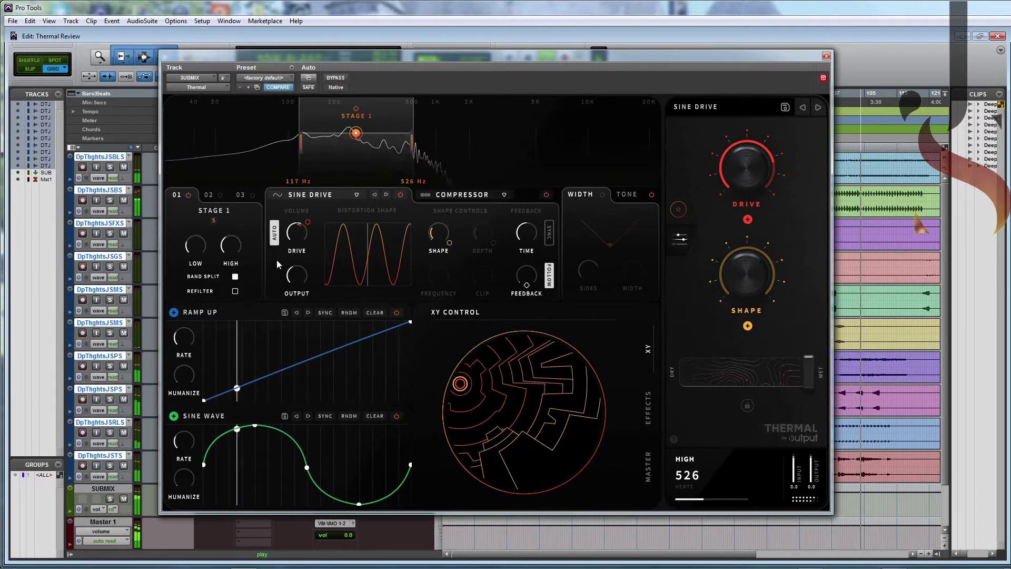
pyautogui.moveTo(460, 384); pyautogui.dragTo(488, 380)
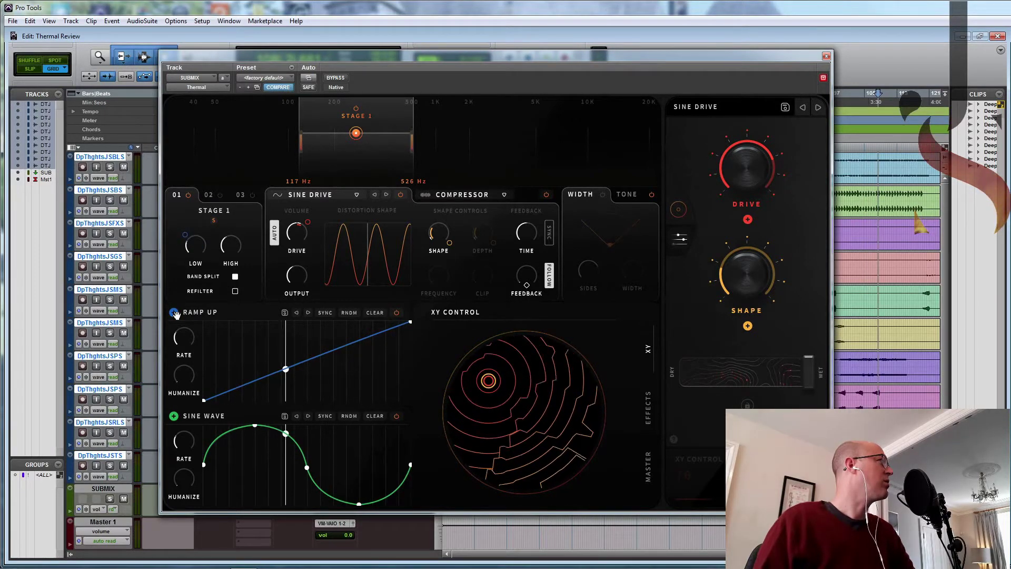
# Step: During playback, modulate Stage 1's Low cutoff with Ramp Up and High cutoff with Sine Wave, setting them to about 1.26 and 2.34 kHz
pyautogui.moveTo(193, 252); pyautogui.dragTo(200, 232)
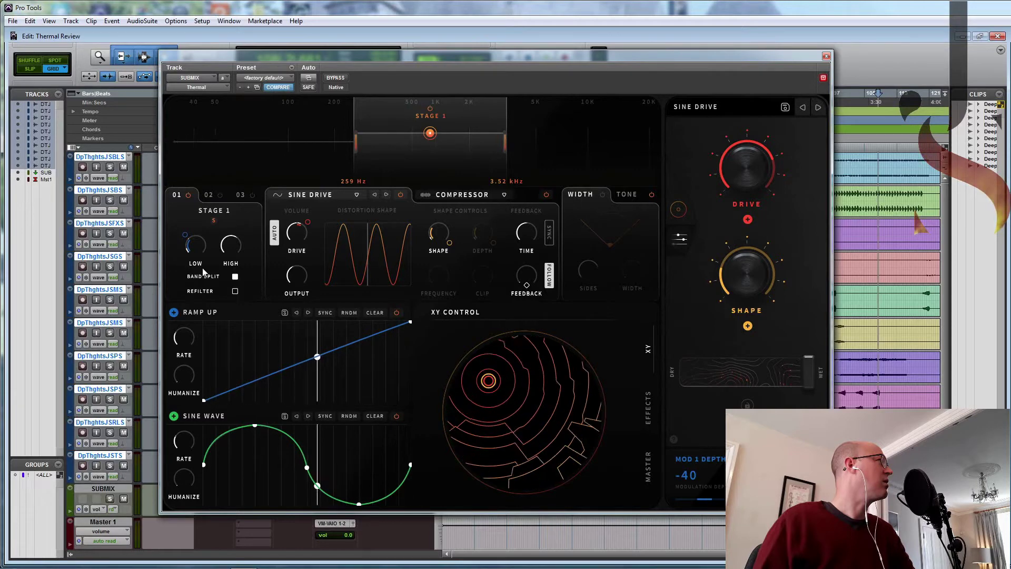
pyautogui.press('space')
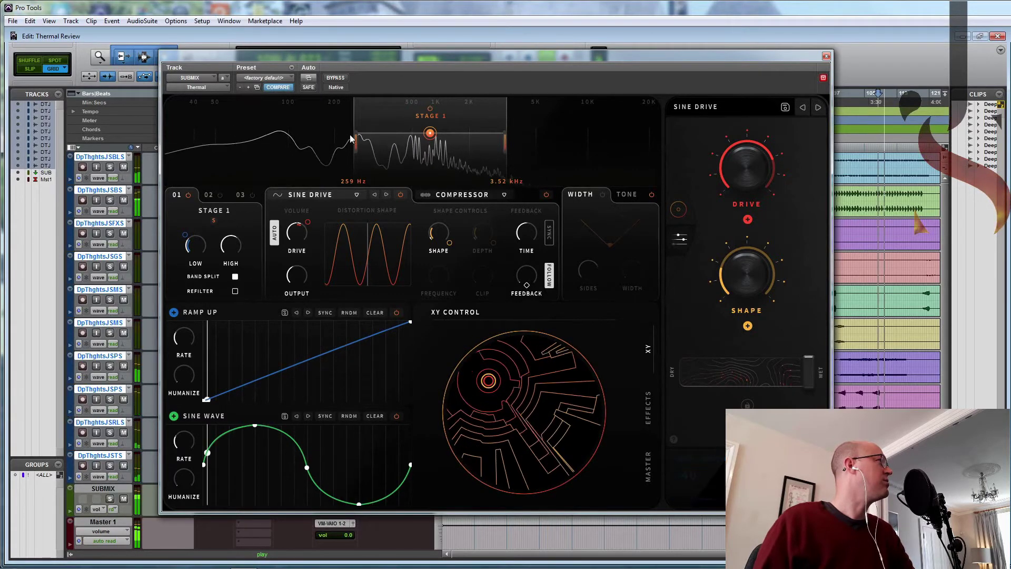
pyautogui.moveTo(356, 153); pyautogui.dragTo(220, 155)
pyautogui.moveTo(196, 243); pyautogui.dragTo(205, 208)
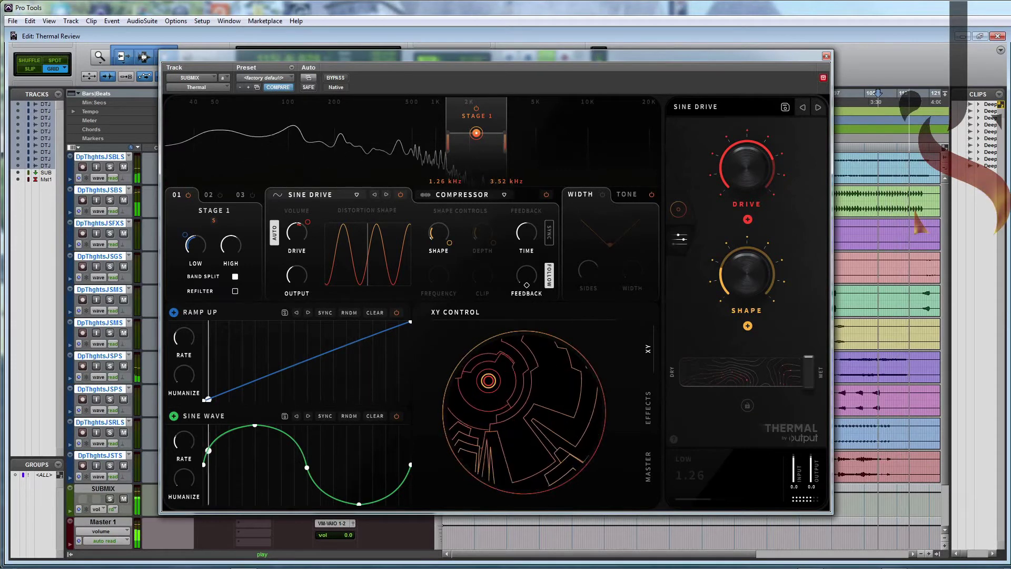
pyautogui.moveTo(505, 142); pyautogui.dragTo(586, 142)
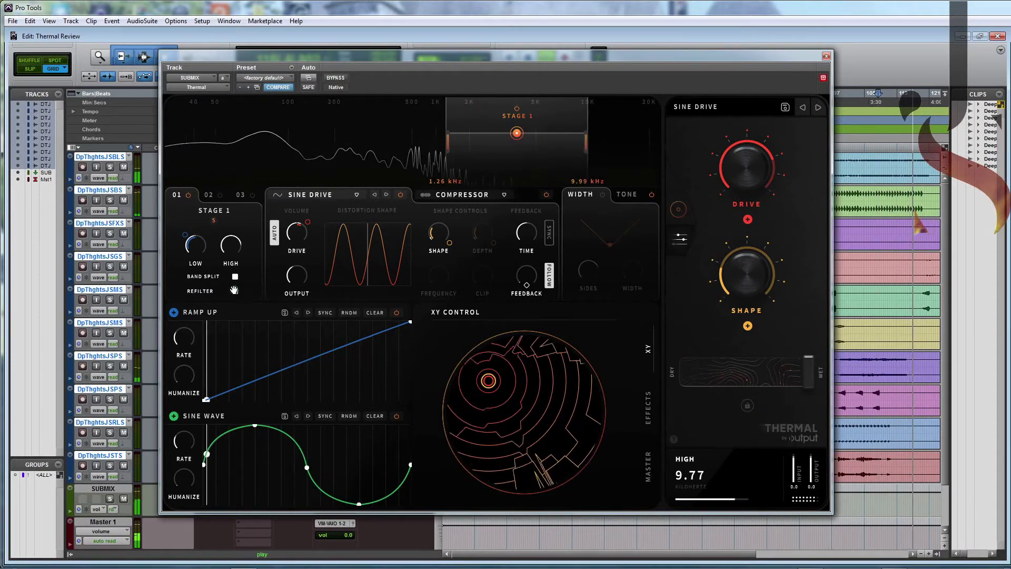
pyautogui.moveTo(231, 244)
pyautogui.mouseDown()
pyautogui.moveTo(221, 227)
pyautogui.moveTo(221, 255)
pyautogui.mouseUp()
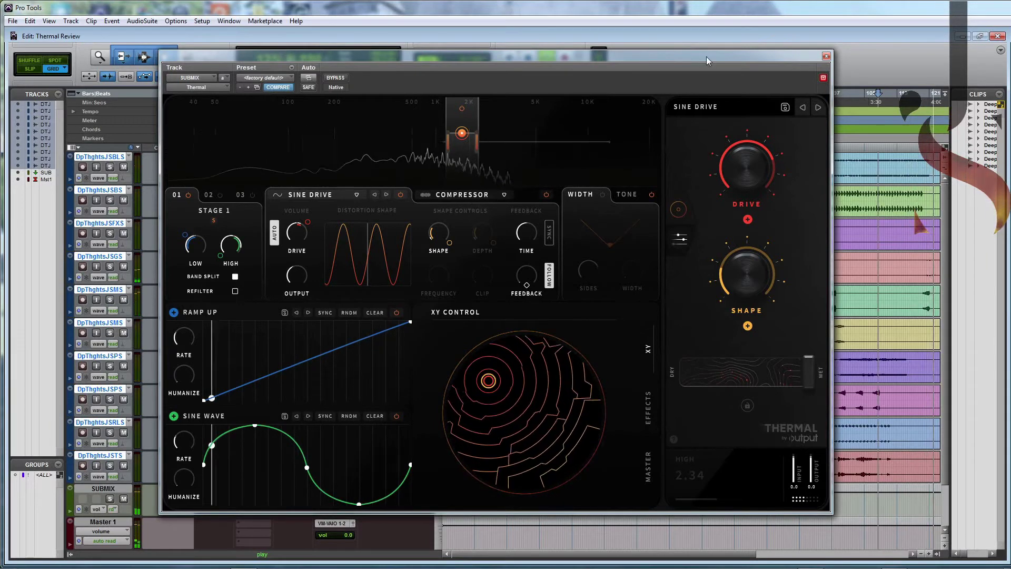
# Step: Set the Drive macro's modulation depth on Sine Drive to about -54, and lower Stage 1's Low cutoff to about 499 Hz during playback
pyautogui.moveTo(474, 56); pyautogui.dragTo(340, 68)
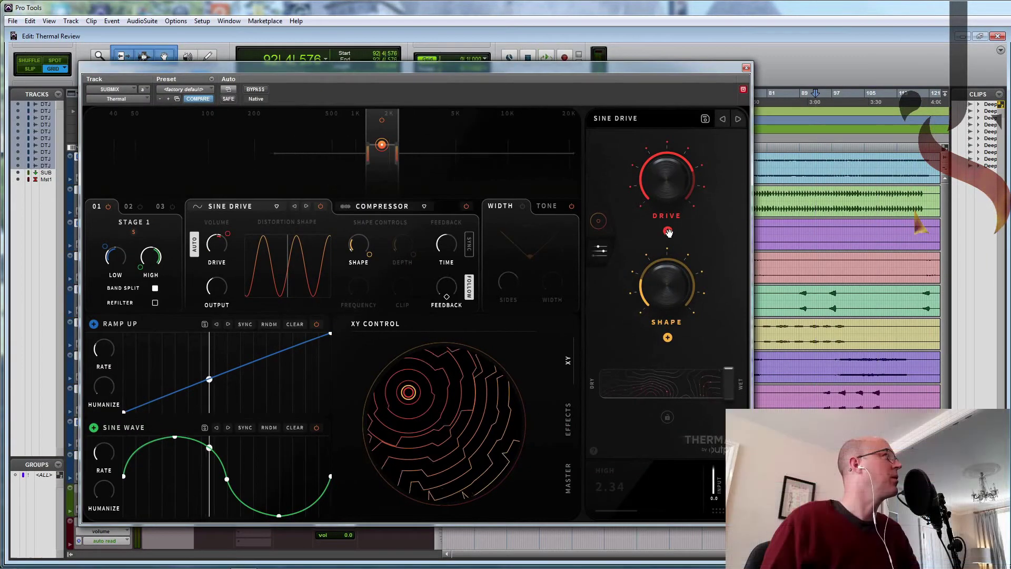
pyautogui.moveTo(606, 257); pyautogui.dragTo(458, 267)
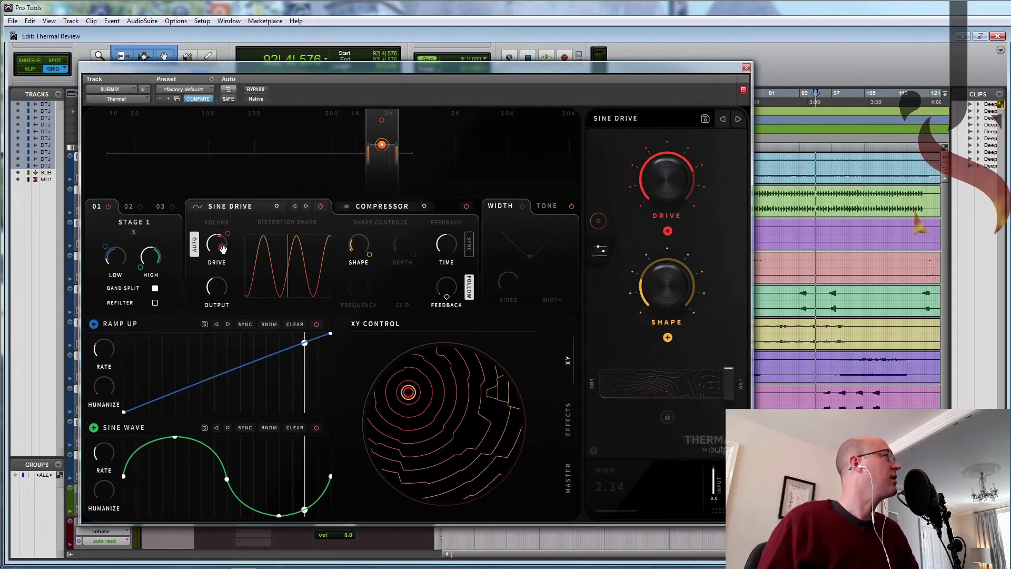
pyautogui.moveTo(228, 232); pyautogui.dragTo(228, 255)
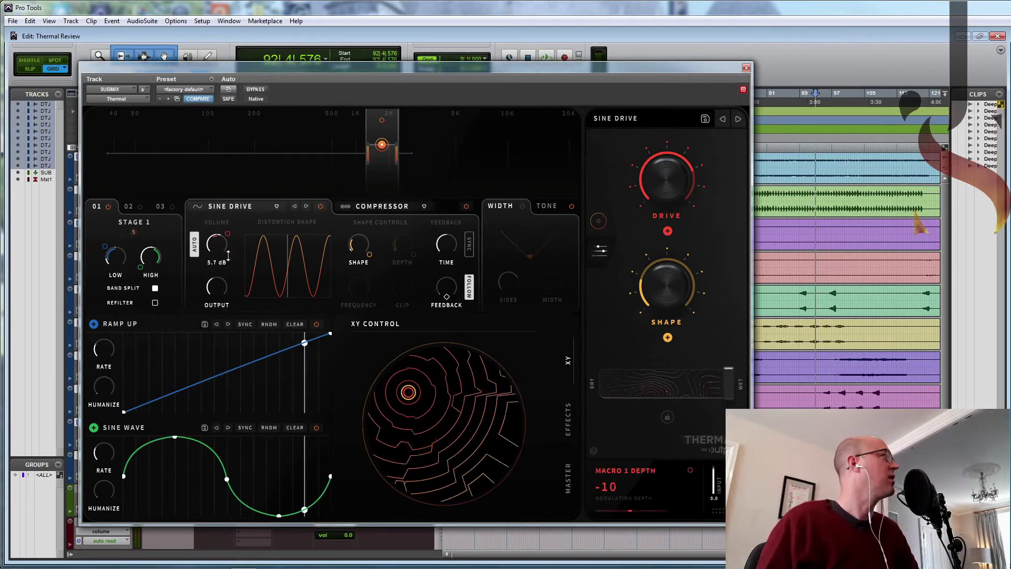
pyautogui.press('space')
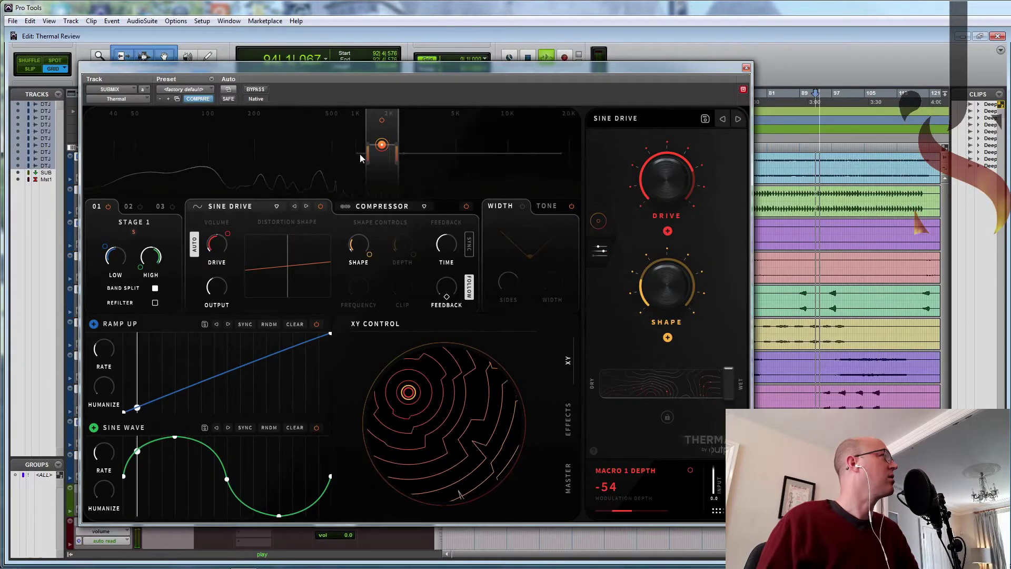
pyautogui.moveTo(361, 154); pyautogui.dragTo(333, 154)
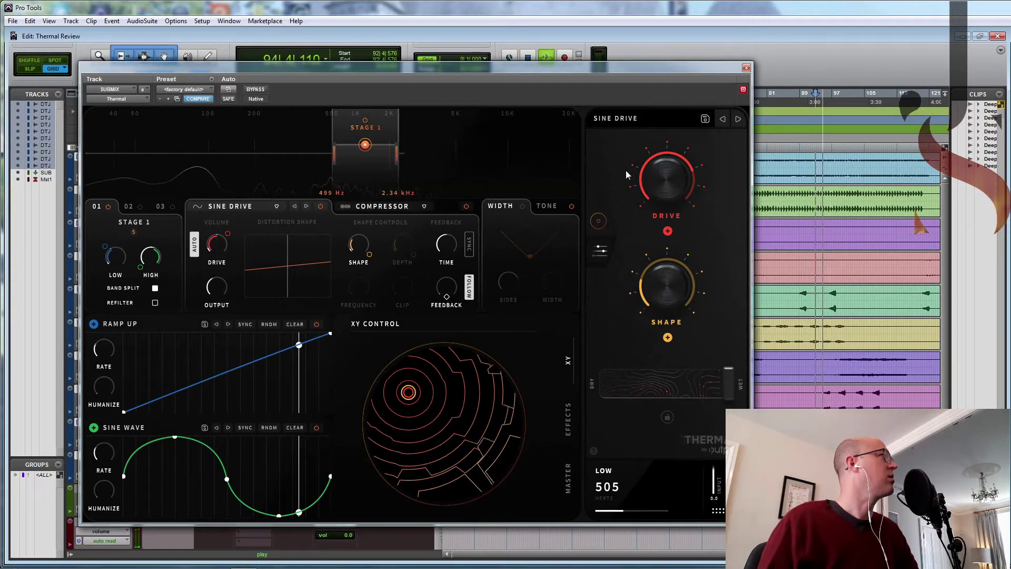
# Step: Set Sine Drive's Drive to 14.5 dB and the Drive macro to about 66 percent, and resume playback to hear the effect
pyautogui.click(598, 221)
pyautogui.click(601, 252)
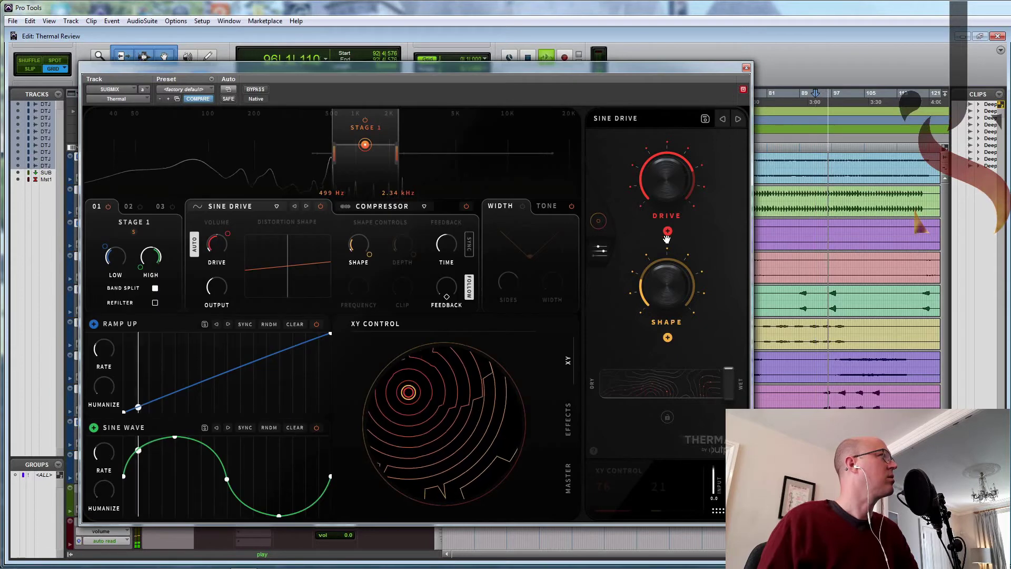
pyautogui.moveTo(229, 248)
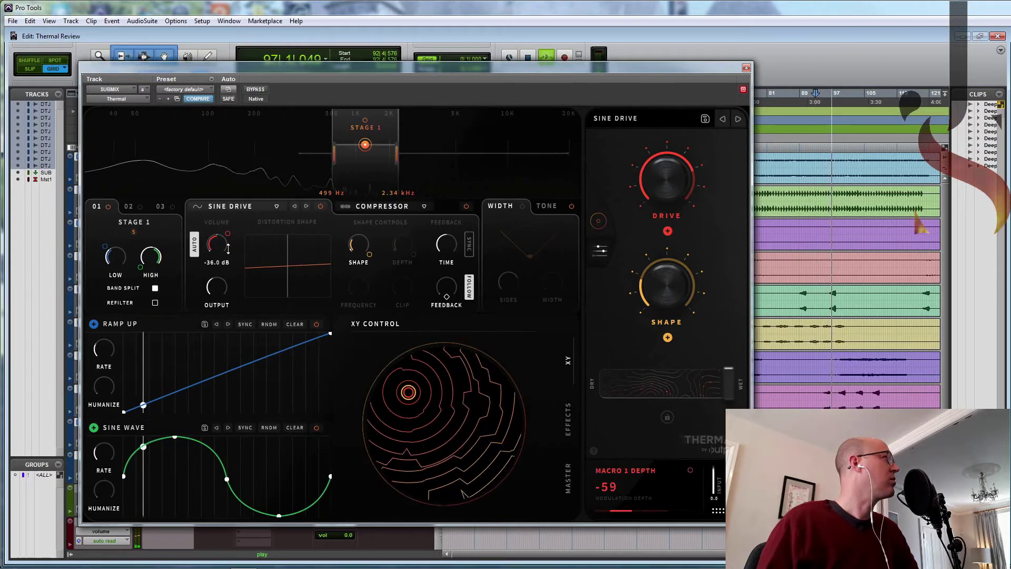
pyautogui.moveTo(228, 248); pyautogui.dragTo(223, 214)
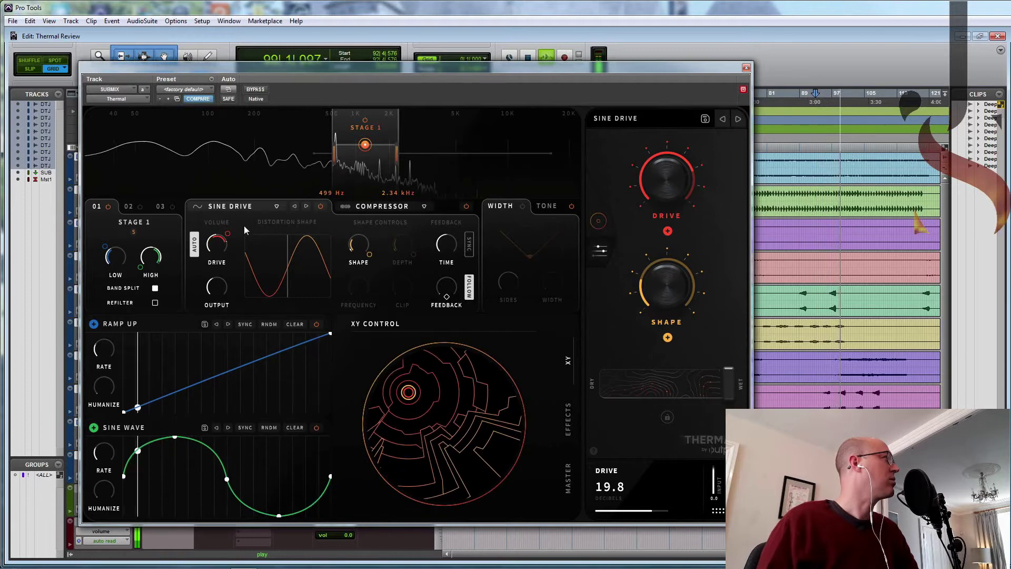
pyautogui.moveTo(235, 240); pyautogui.dragTo(220, 254)
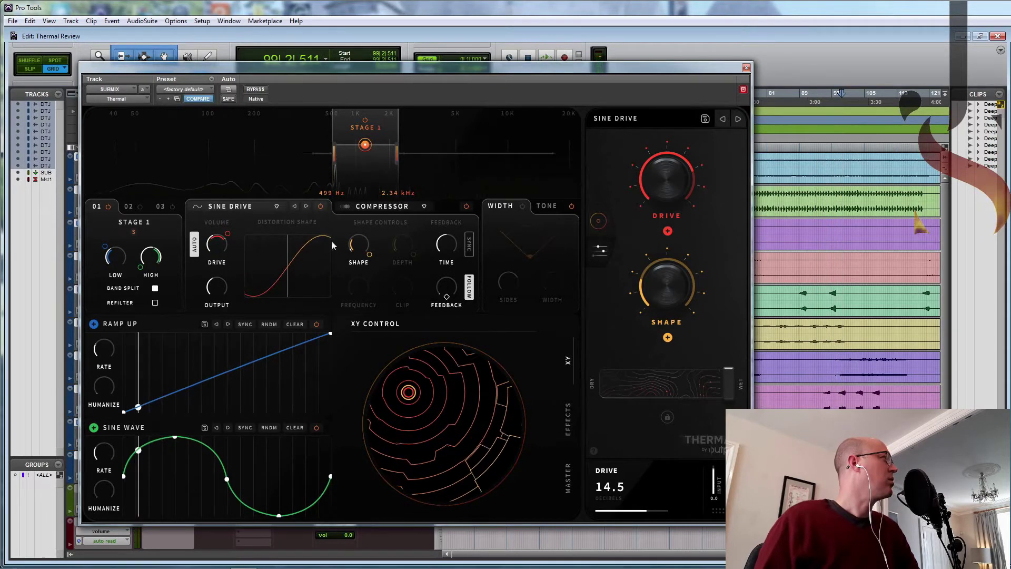
pyautogui.moveTo(671, 182)
pyautogui.mouseDown()
pyautogui.moveTo(671, 168)
pyautogui.moveTo(671, 205)
pyautogui.moveTo(672, 188)
pyautogui.mouseUp()
pyautogui.press('space')
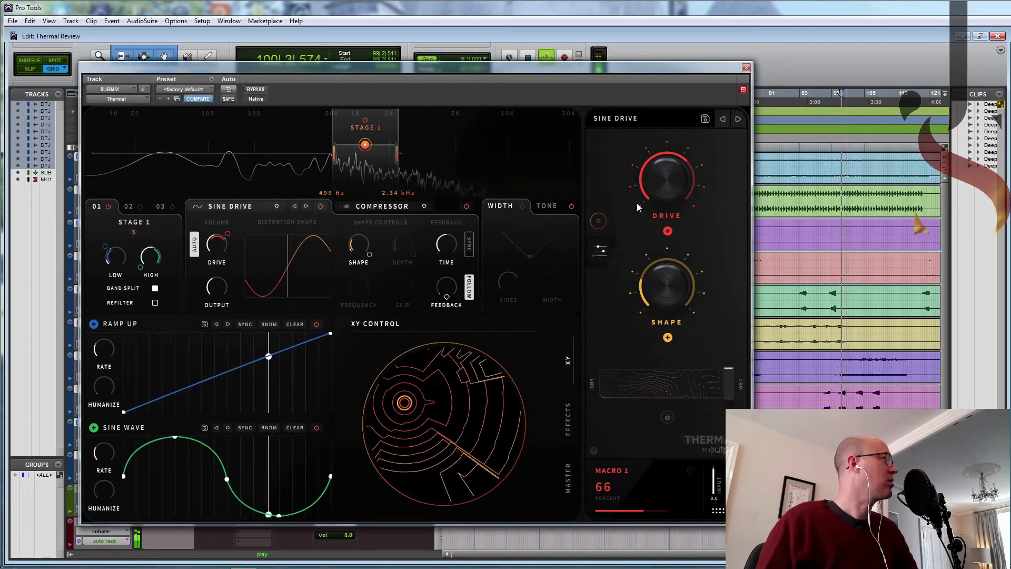
# Step: Modulate Sine Drive's Drive, set at 34.0 dB, with the Ramp Up curve reshaped into a shallow dip, and show Stage 1's Compressor settings
pyautogui.moveTo(227, 234)
pyautogui.mouseDown()
pyautogui.moveTo(228, 251)
pyautogui.moveTo(229, 243)
pyautogui.mouseUp()
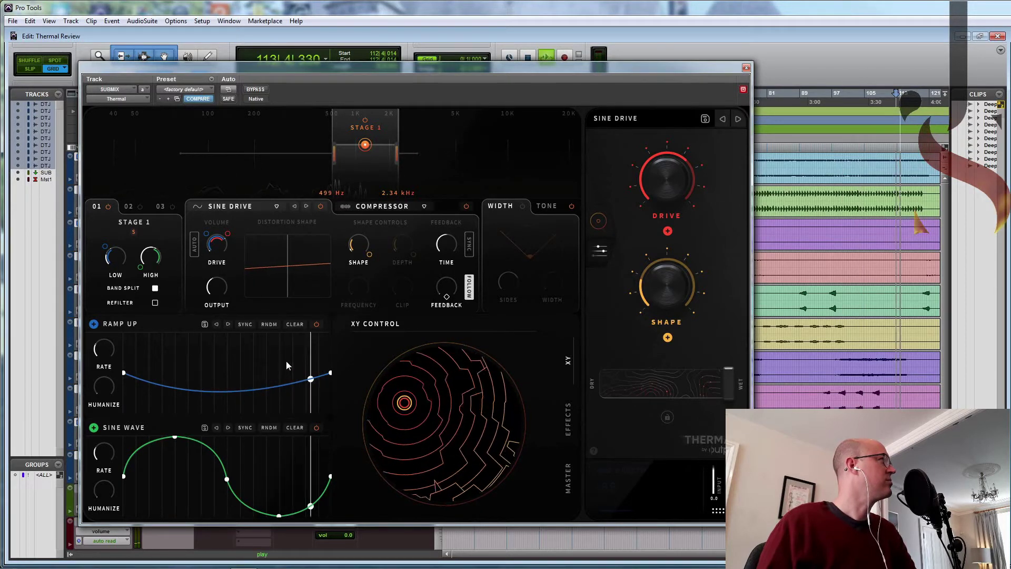
pyautogui.moveTo(217, 245)
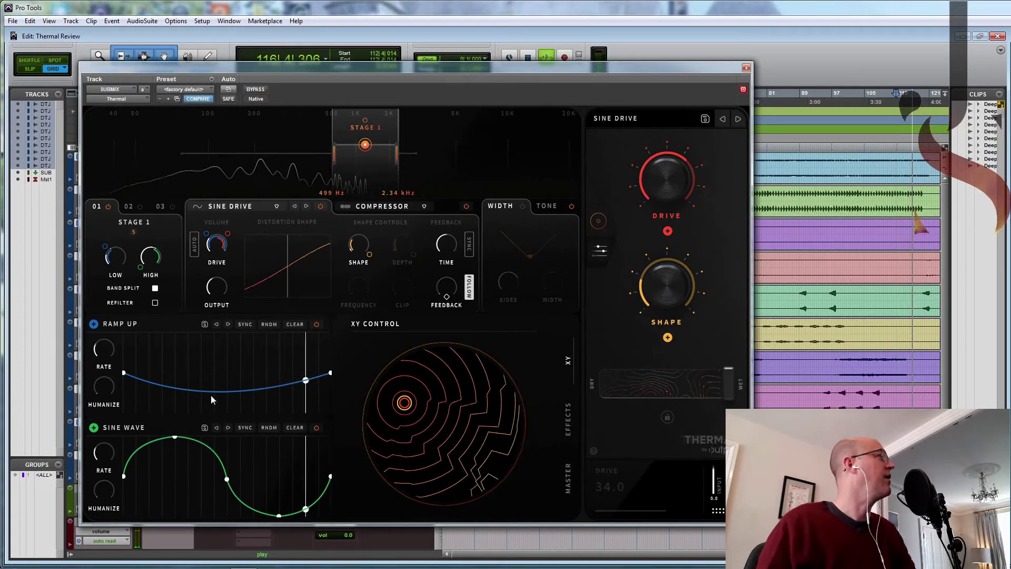
pyautogui.click(375, 209)
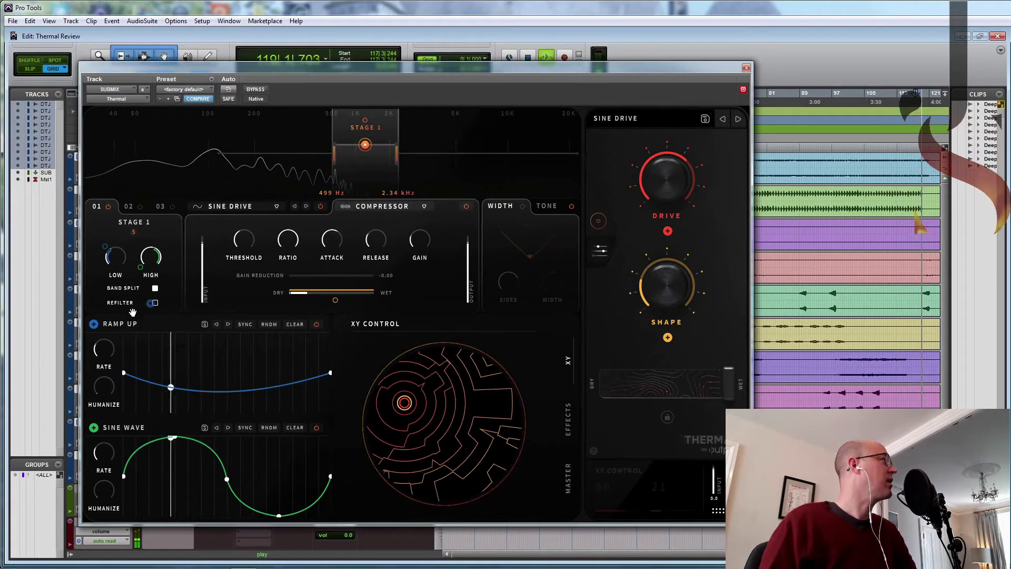
# Step: Modulate the Stage 1 Compressor's Threshold with Ramp Up, setting the Threshold to about -20.2 dB during playback
pyautogui.moveTo(233, 228)
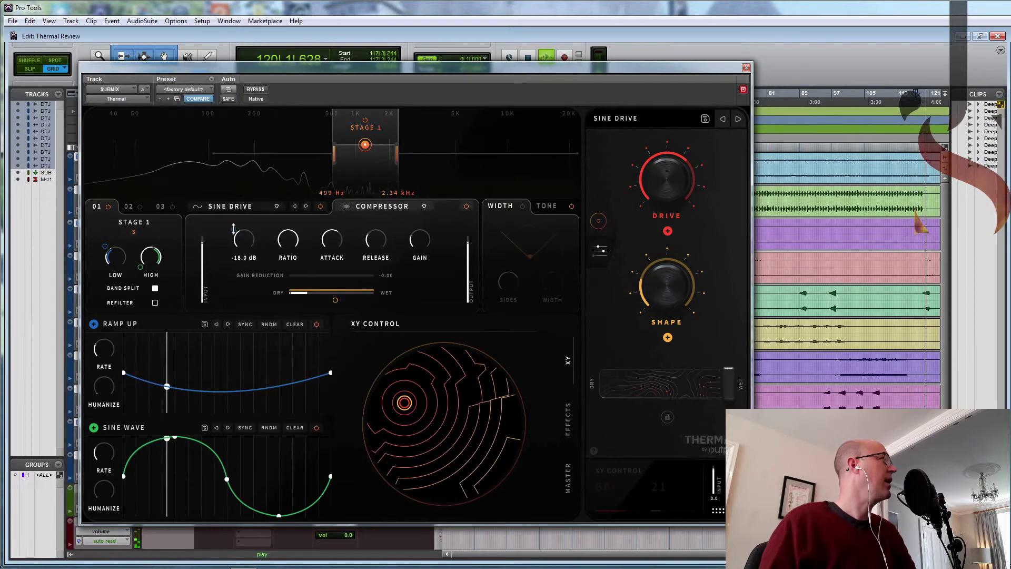
pyautogui.moveTo(234, 228); pyautogui.dragTo(248, 243)
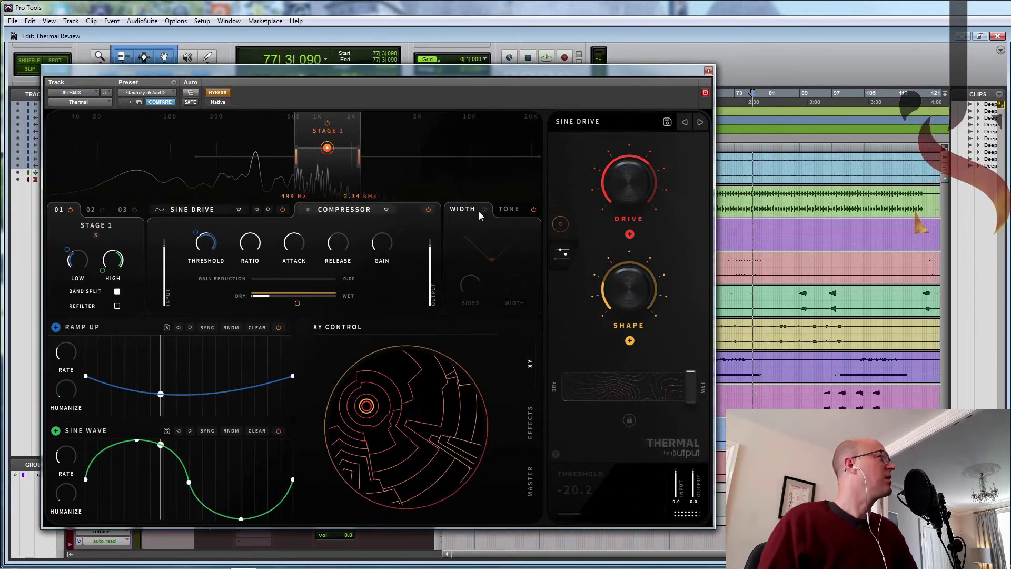
# Step: Enable Stage 1's Width effect, modulate Sides at -1.4 dB with Ramp Up and Width with Sine Wave at a depth of about 61, and audition it
pyautogui.click(484, 209)
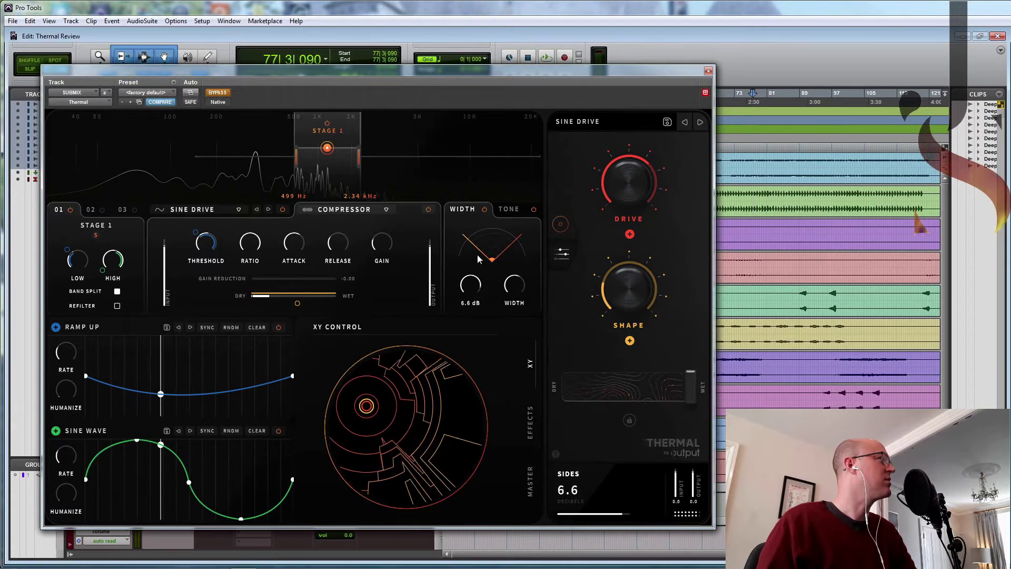
pyautogui.moveTo(476, 270); pyautogui.dragTo(476, 260)
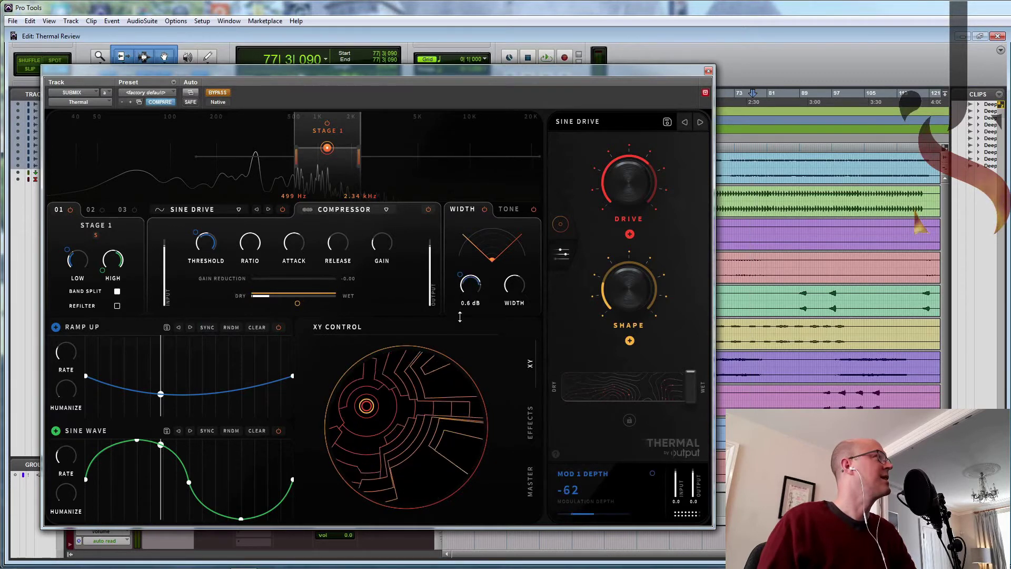
pyautogui.press('space')
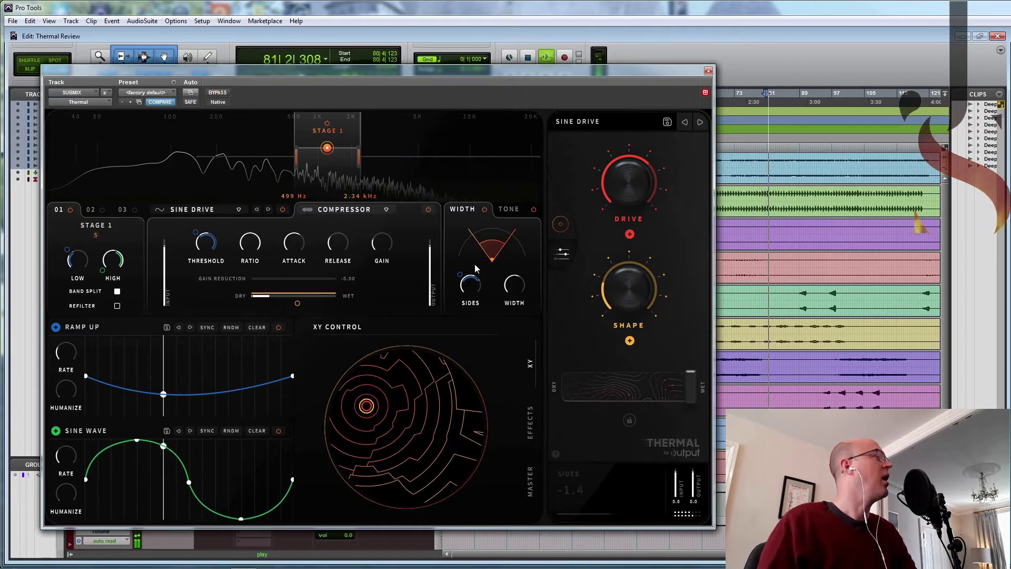
pyautogui.moveTo(483, 296)
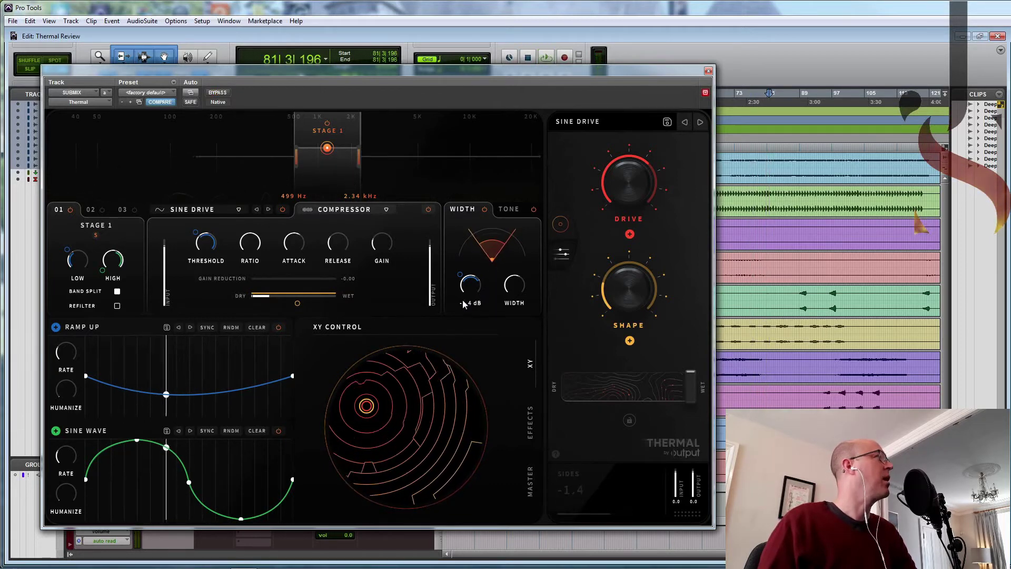
pyautogui.press('space')
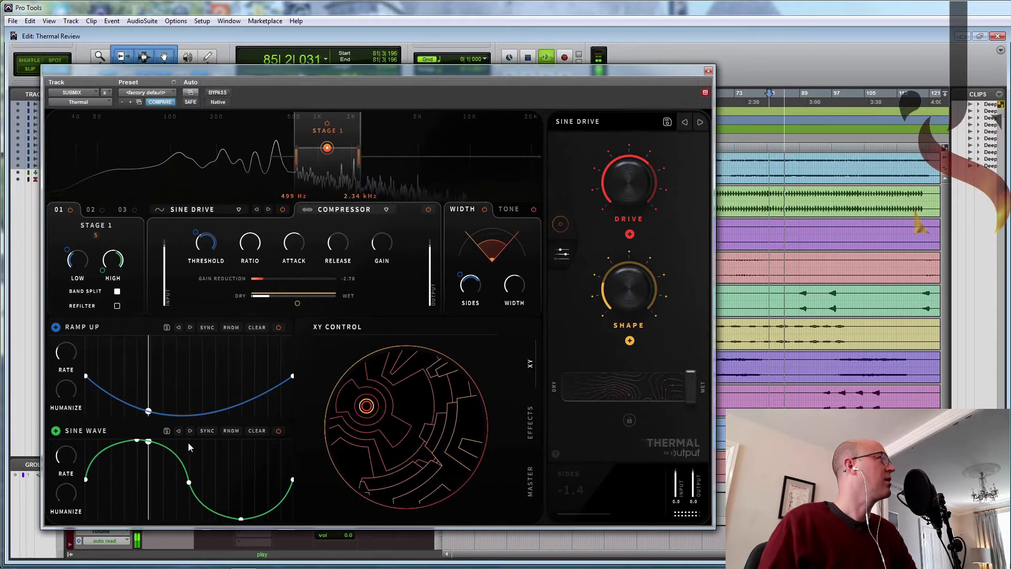
pyautogui.moveTo(520, 287)
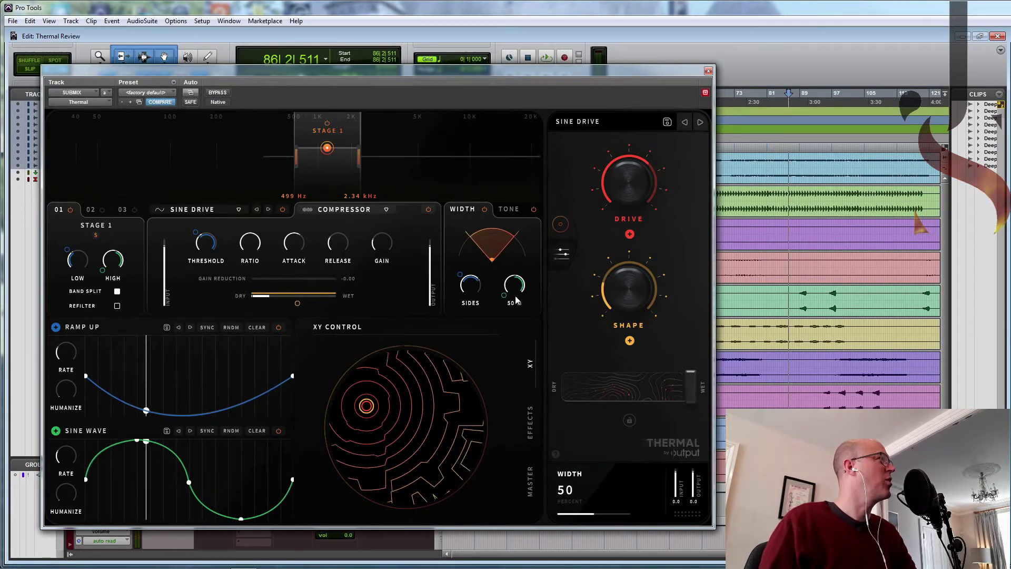
pyautogui.moveTo(504, 294); pyautogui.dragTo(504, 296)
pyautogui.press('space')
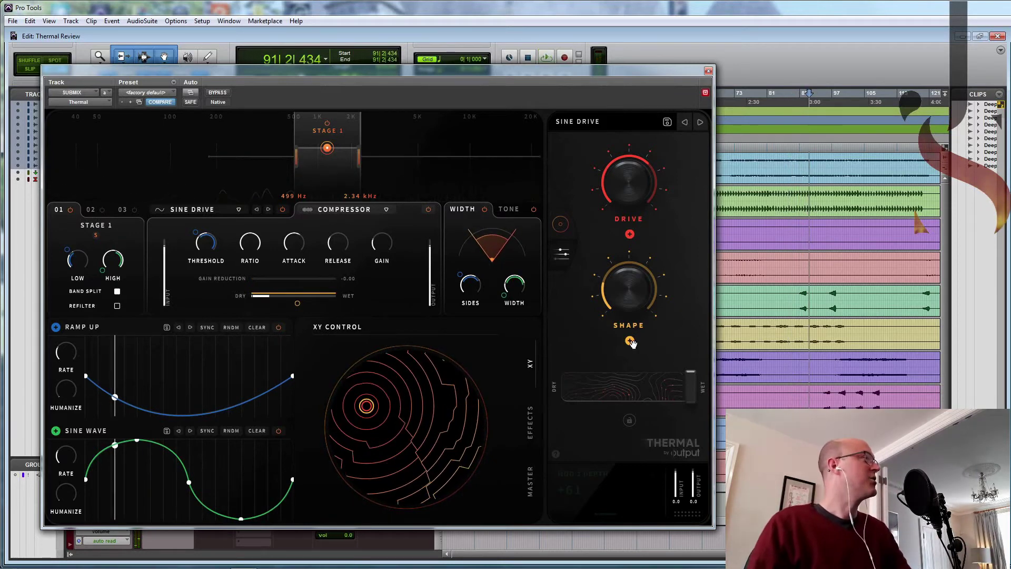
# Step: In Stage 1's Tone settings, boost Low to 6.8 dB and cut High to -6.4 dB
pyautogui.click(509, 209)
pyautogui.press('space')
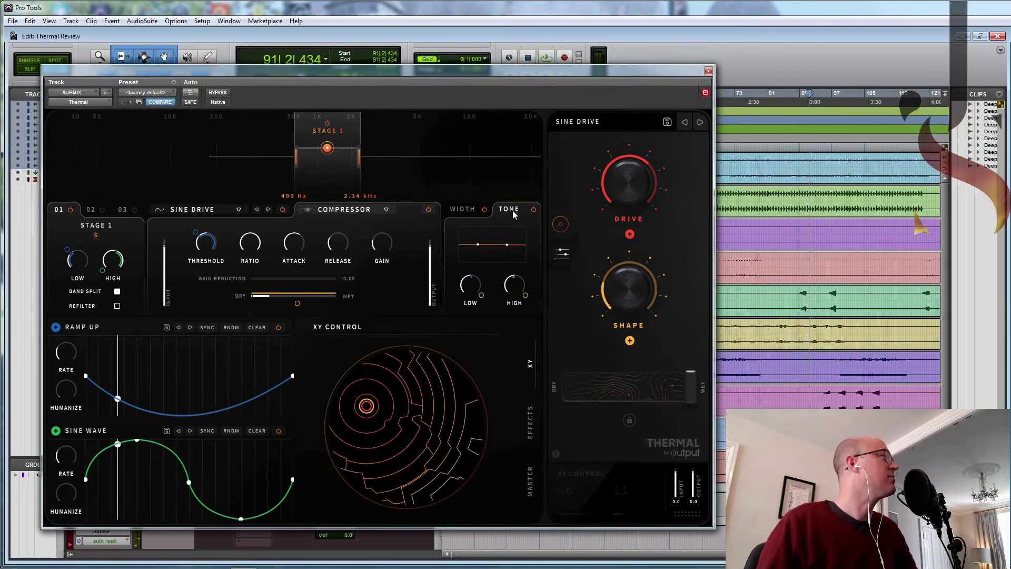
pyautogui.moveTo(474, 275); pyautogui.dragTo(475, 271)
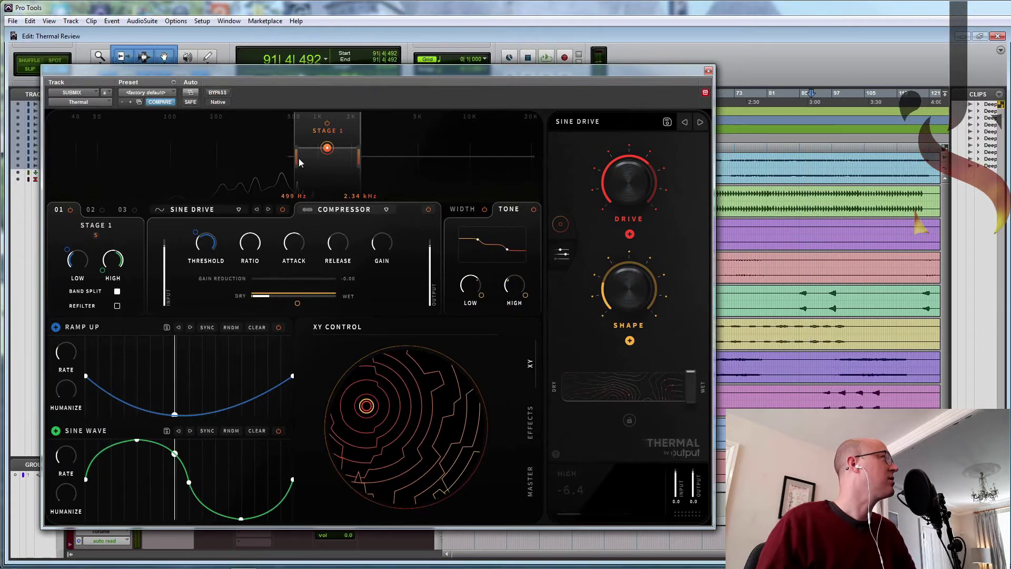
# Step: Widen Stage 1's band to about 320 Hz to 4.22 kHz and switch its distortion type to Sine Shred
pyautogui.moveTo(299, 162); pyautogui.dragTo(256, 166)
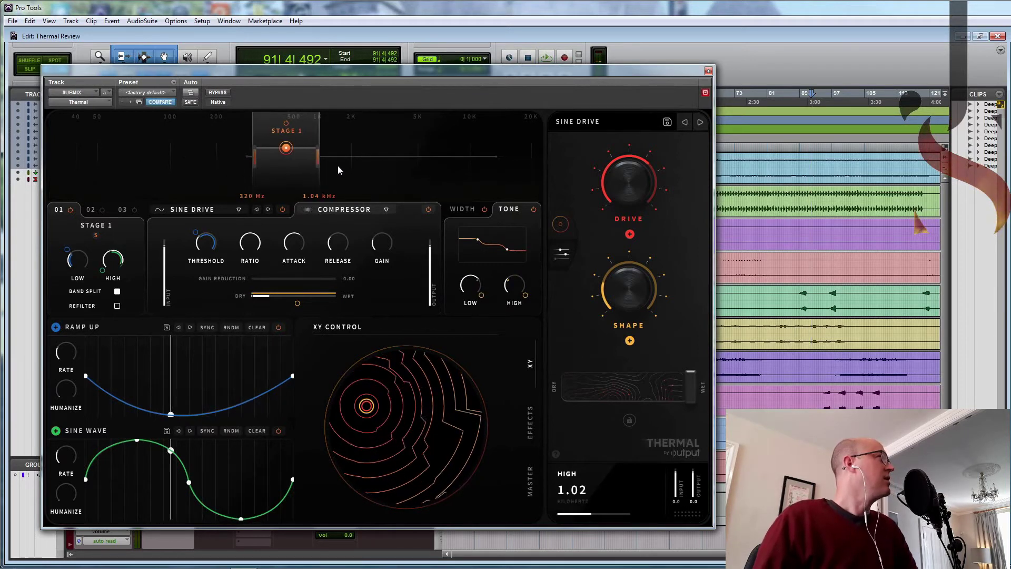
pyautogui.moveTo(319, 157); pyautogui.dragTo(402, 156)
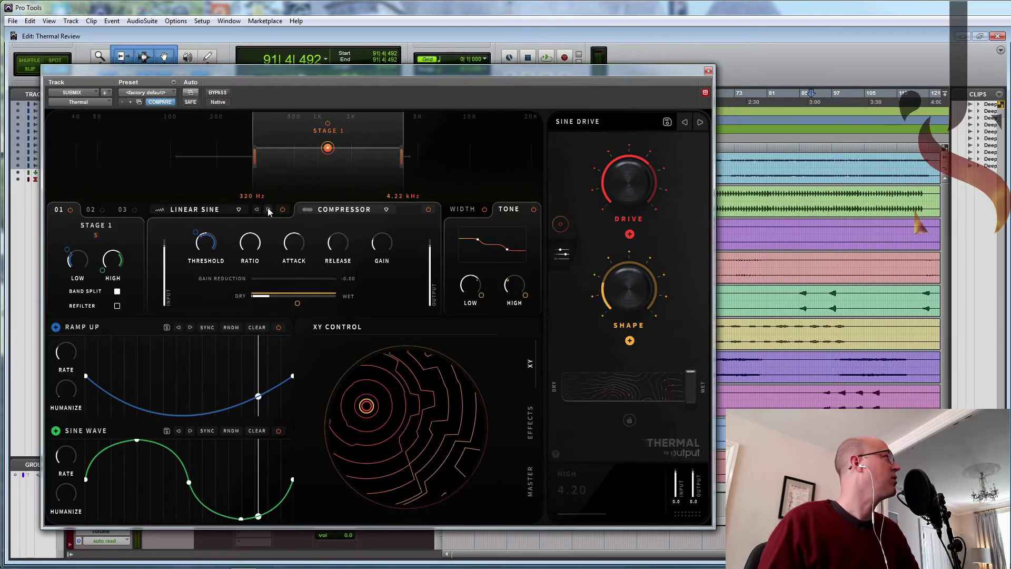
pyautogui.click(220, 211)
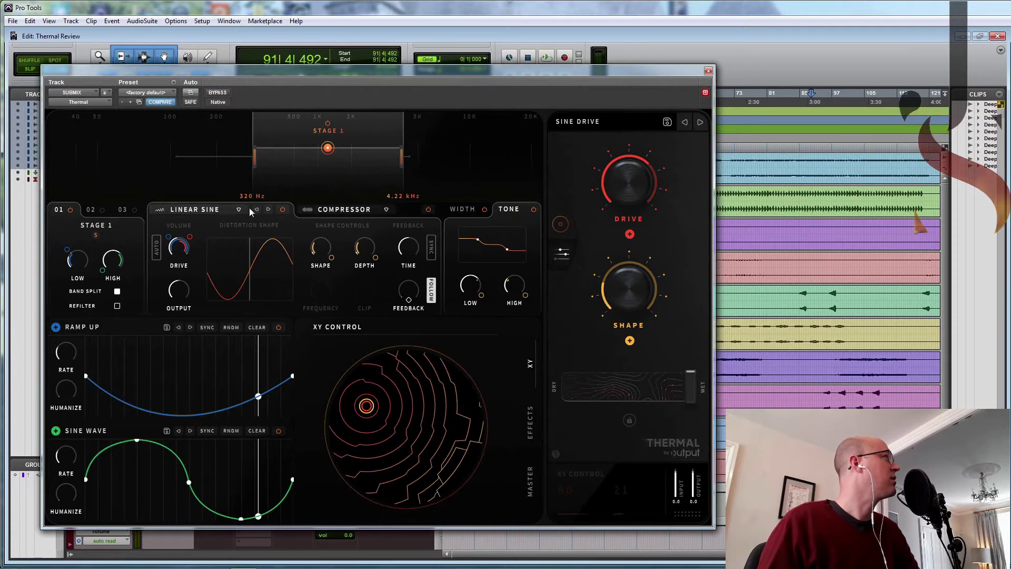
pyautogui.click(239, 209)
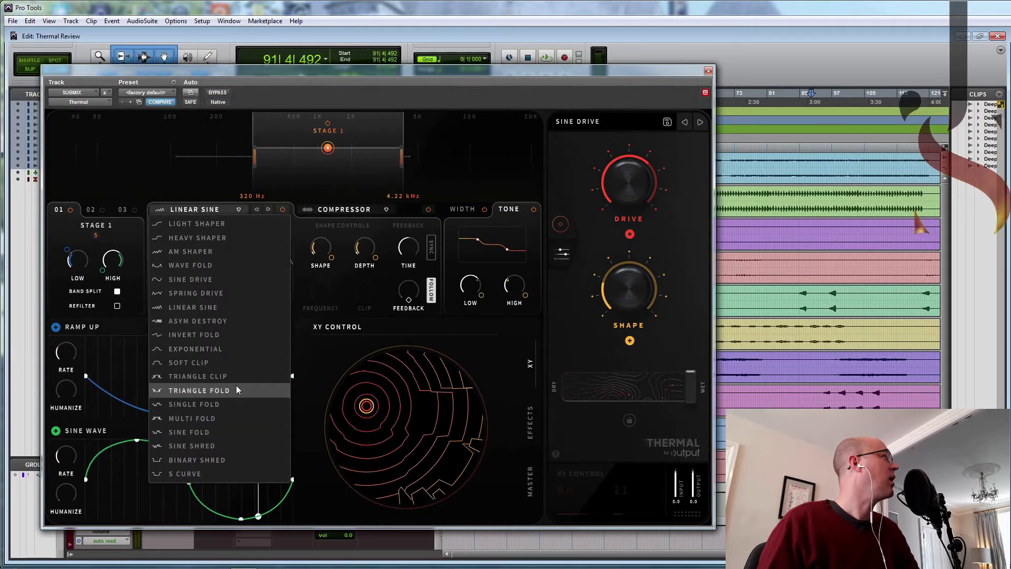
pyautogui.click(221, 445)
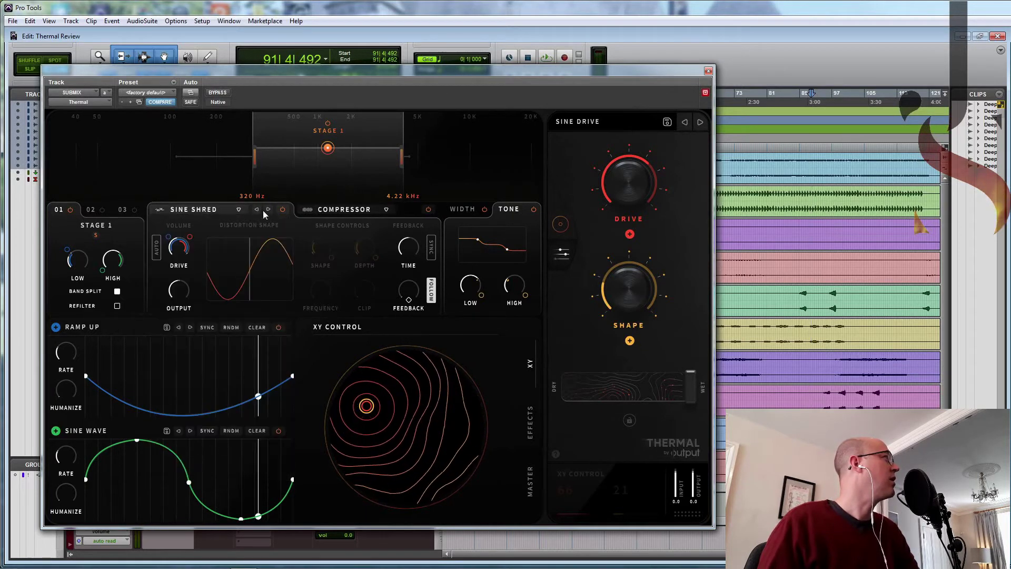
# Step: Replace Stage 1's Compressor effect with Chorus
pyautogui.click(354, 211)
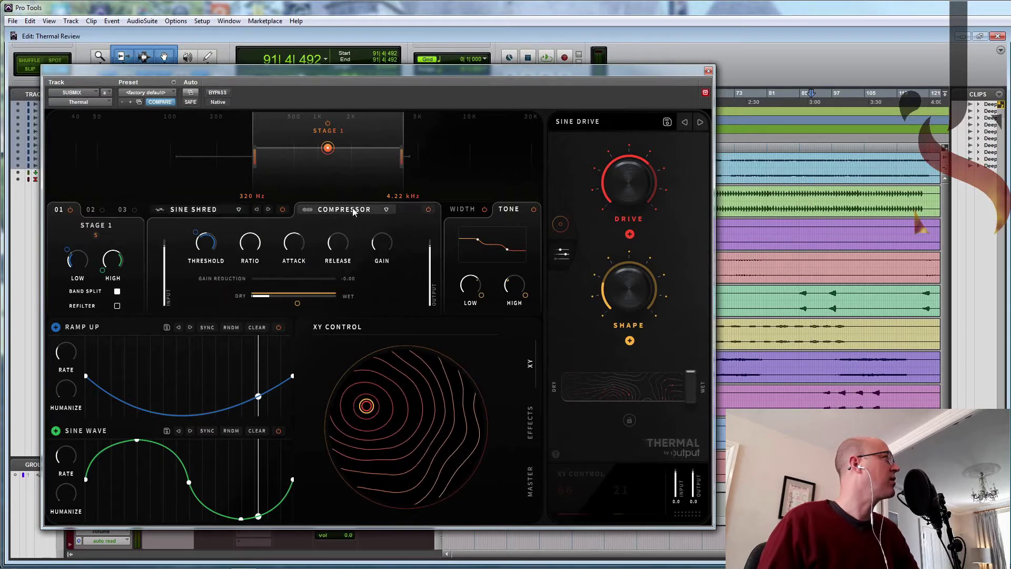
pyautogui.click(385, 210)
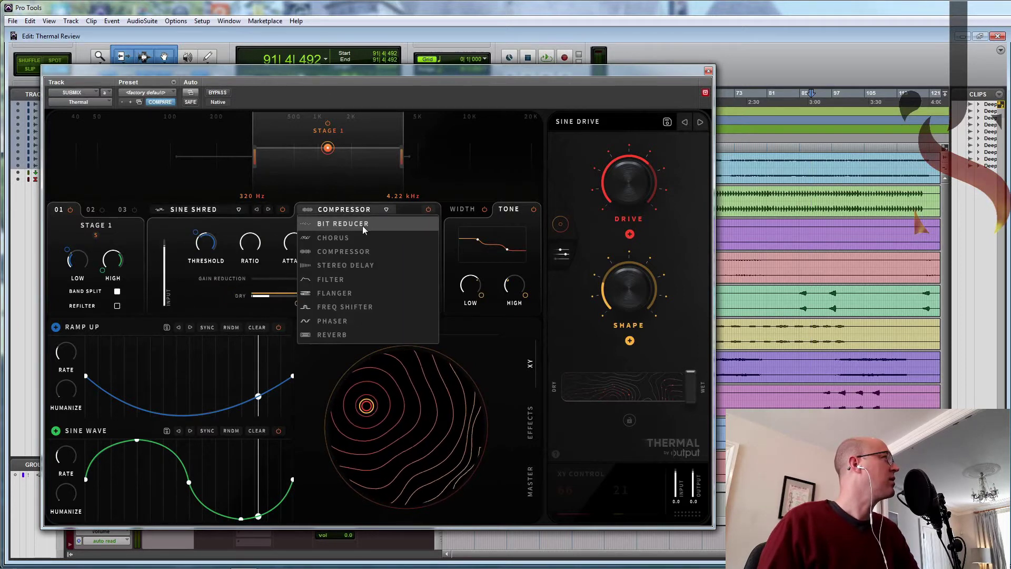
pyautogui.click(341, 242)
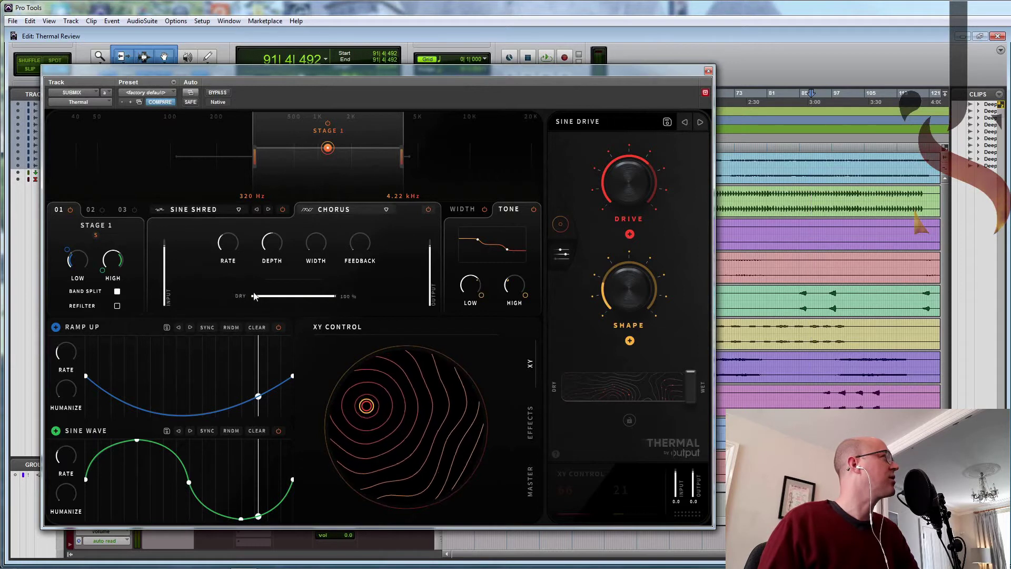
# Step: Try Filter as Stage 1's effect, modulating its Cutoff with Sine Wave at a depth of -100 during playback
pyautogui.click(380, 209)
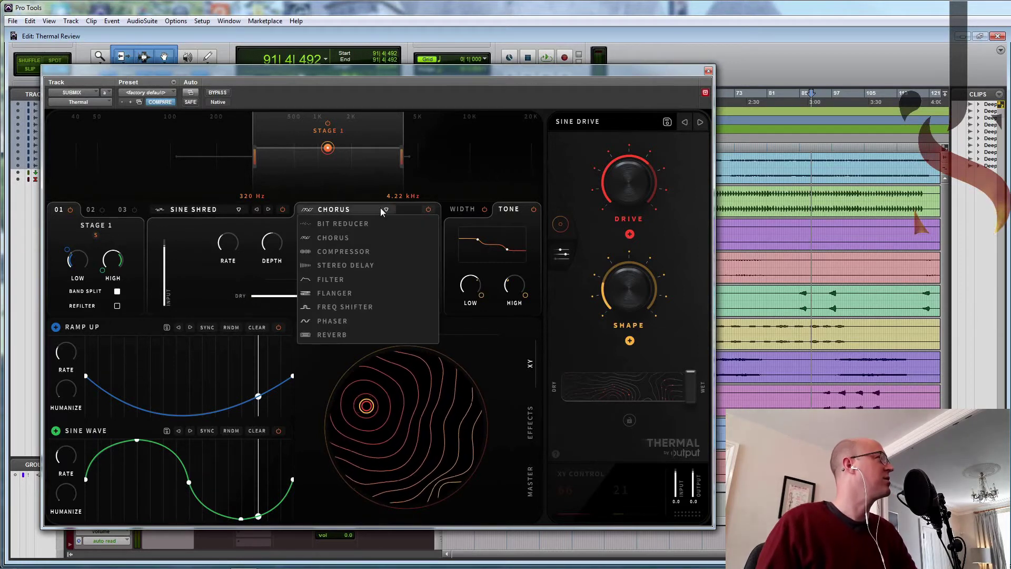
pyautogui.click(343, 277)
pyautogui.press('space')
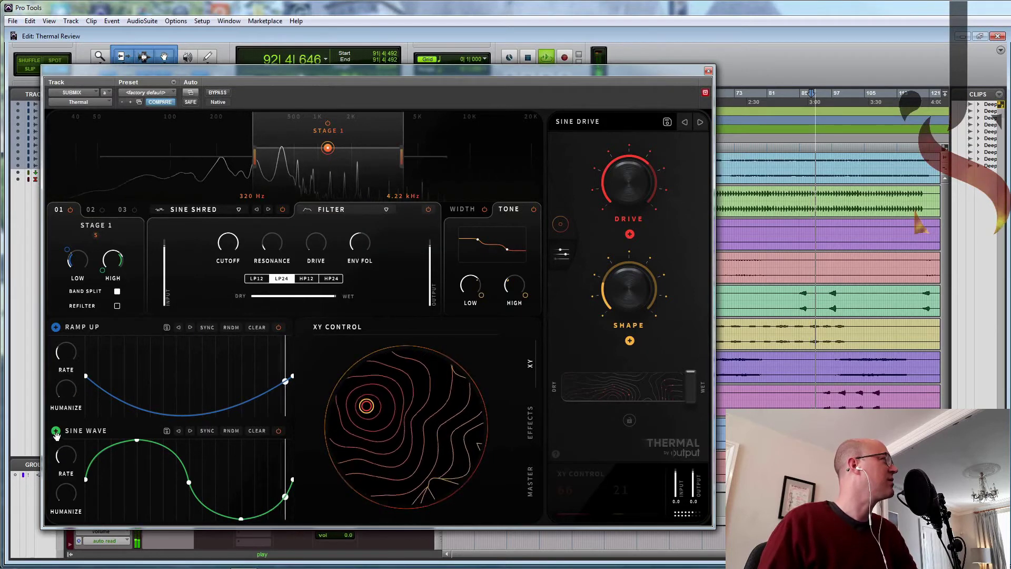
pyautogui.moveTo(218, 251)
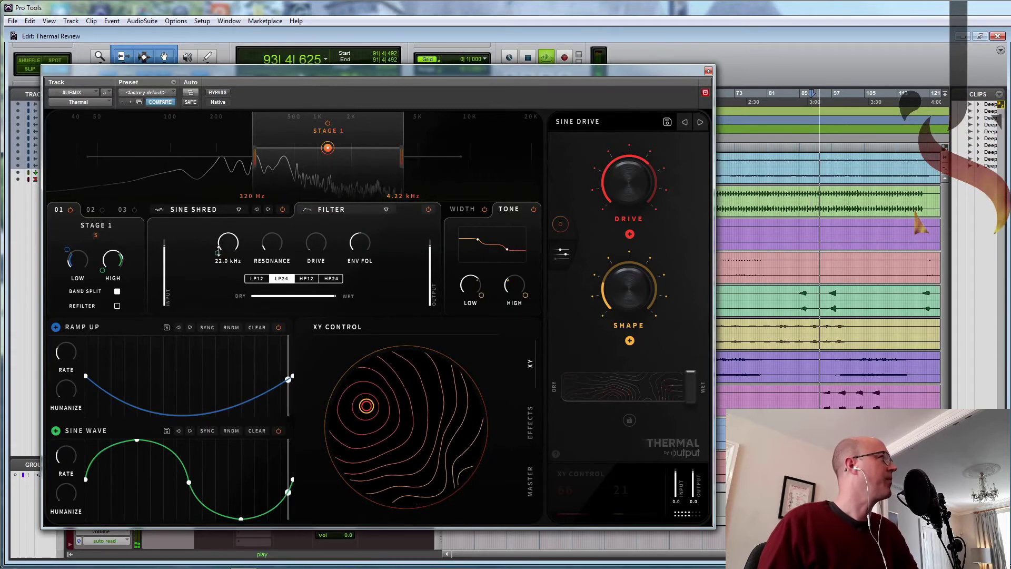
pyautogui.moveTo(219, 251); pyautogui.dragTo(215, 320)
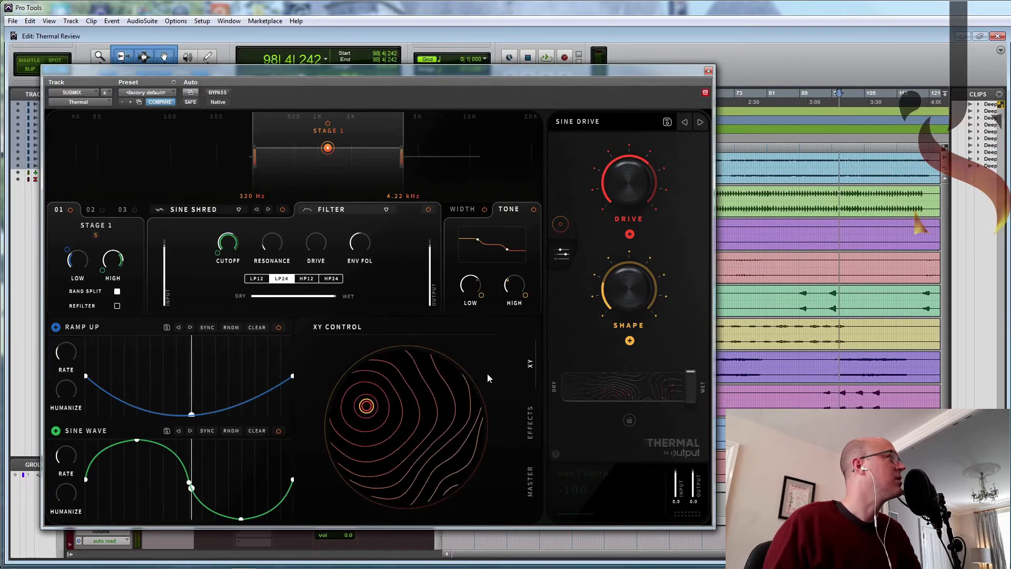
# Step: Switch Stage 1's effect to Reverb, modulate Size at 72 percent with Ramp Up at a depth of -64, and start playback
pyautogui.click(348, 208)
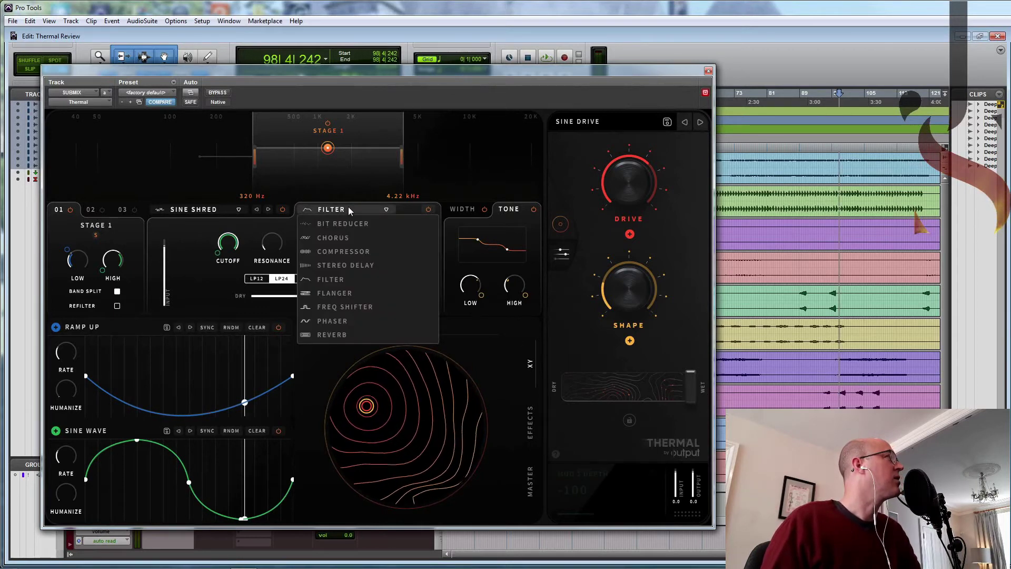
pyautogui.click(337, 336)
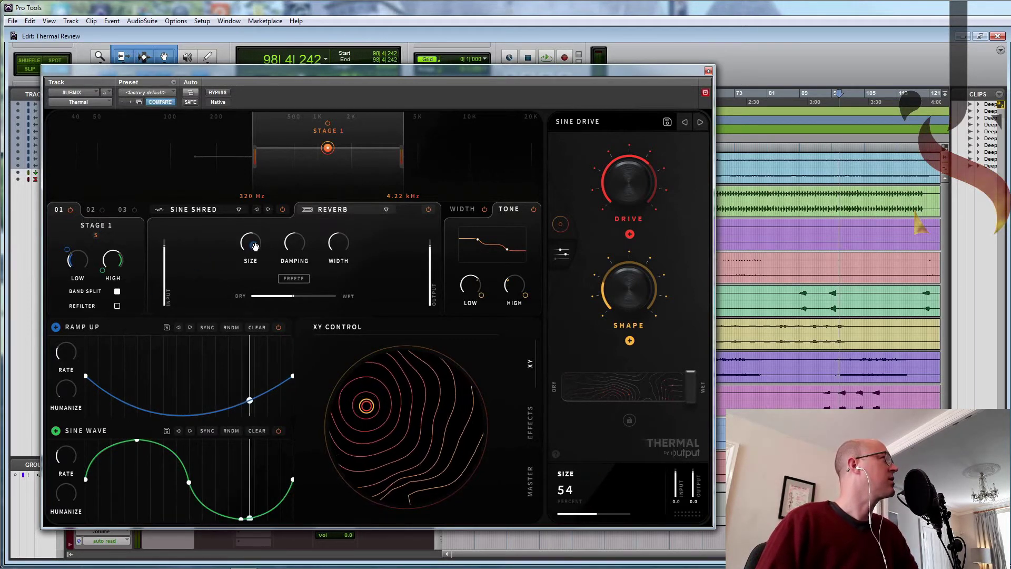
pyautogui.moveTo(254, 246); pyautogui.dragTo(250, 267)
pyautogui.press('space')
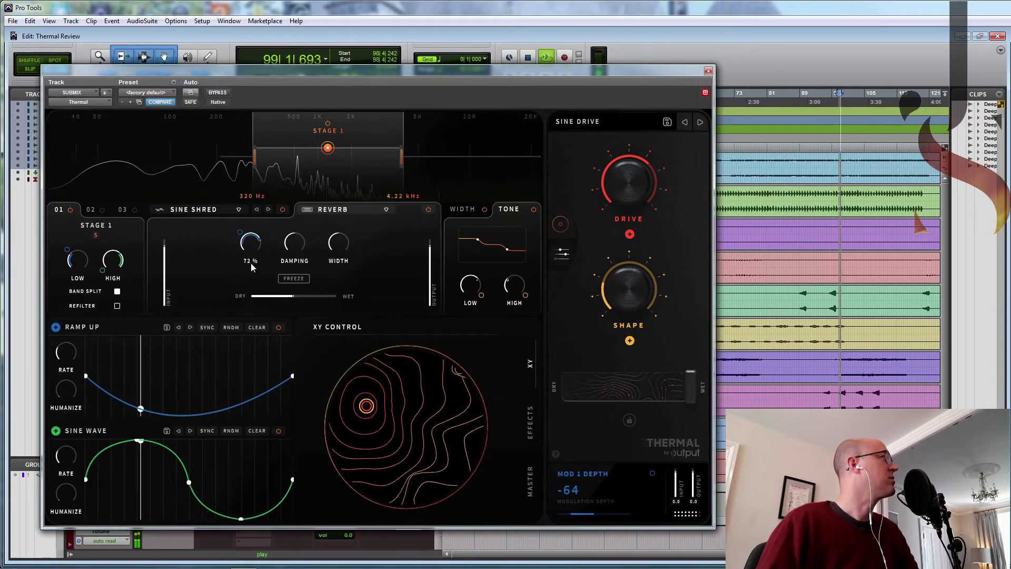
# Step: Set the Reverb's mix to 100 percent wet and lower Stage 1's Low cutoff to about 76 Hz during playback
pyautogui.moveTo(305, 261)
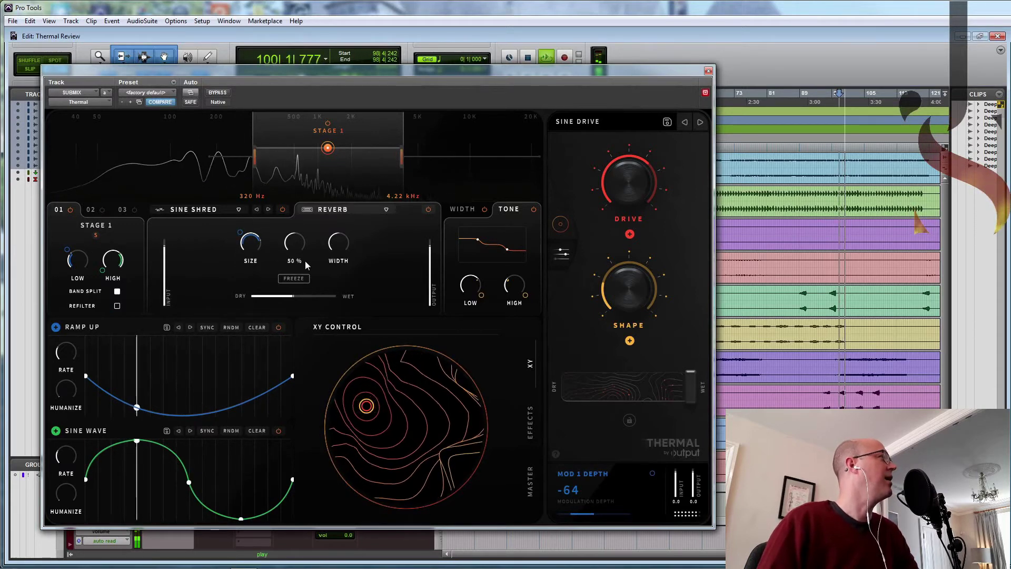
pyautogui.moveTo(289, 297)
pyautogui.mouseDown()
pyautogui.moveTo(346, 296)
pyautogui.moveTo(302, 297)
pyautogui.mouseUp()
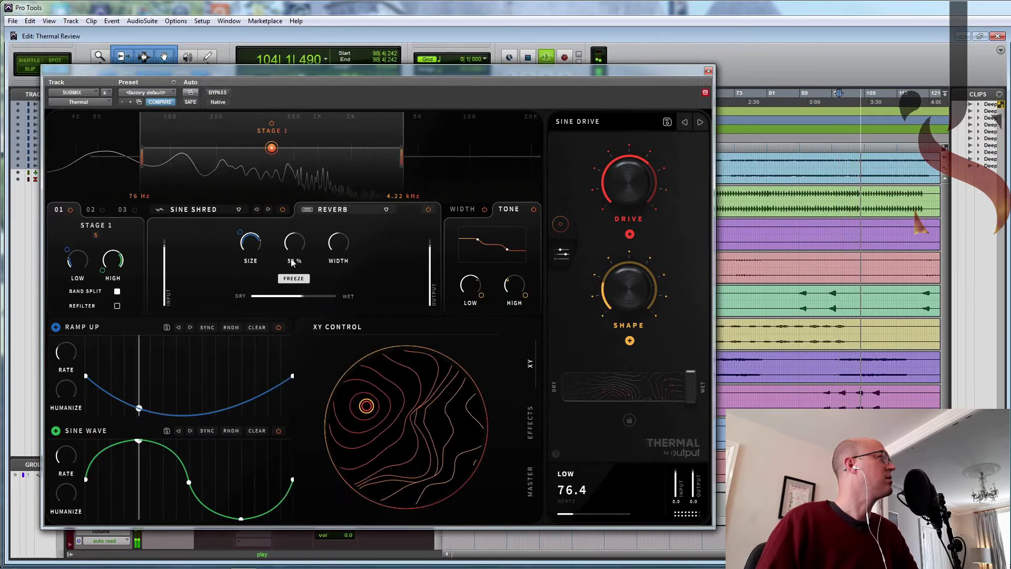
pyautogui.moveTo(303, 296)
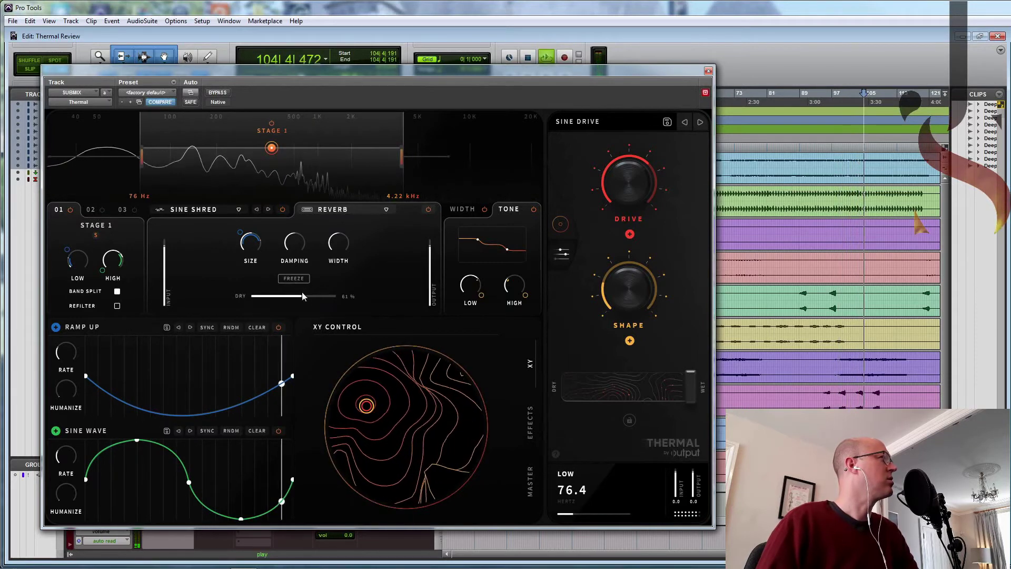
pyautogui.moveTo(305, 295); pyautogui.dragTo(352, 295)
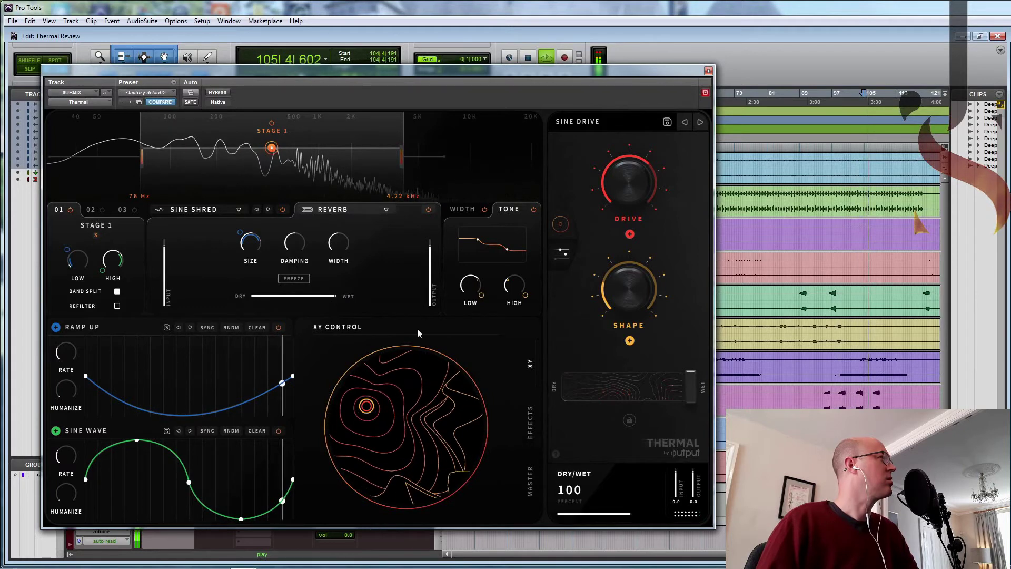
# Step: Lower the plug-in's Output to -14.0 dB and audition the Reverb's Freeze by switching it on and off
pyautogui.moveTo(694, 487); pyautogui.dragTo(694, 496)
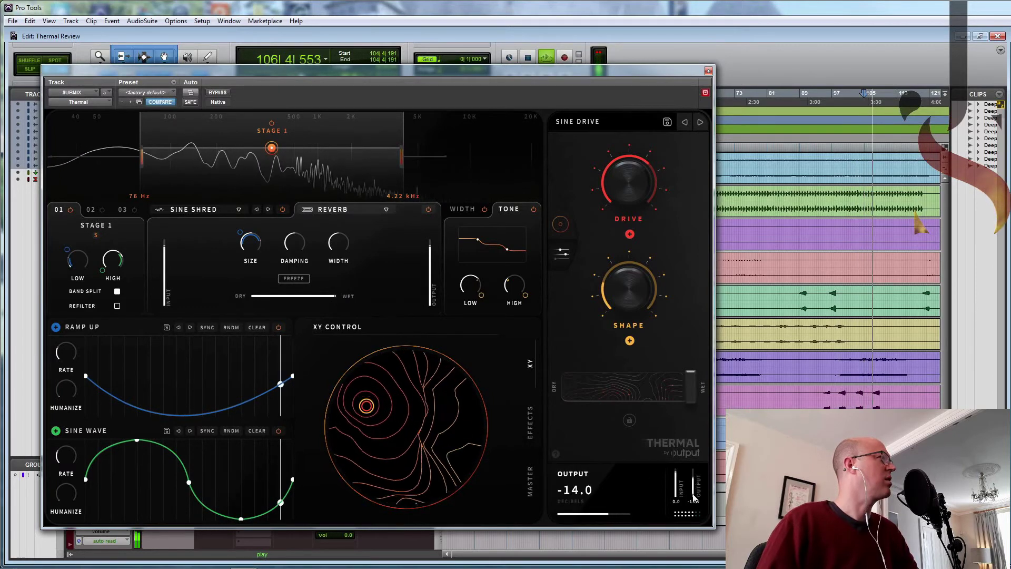
pyautogui.click(298, 277)
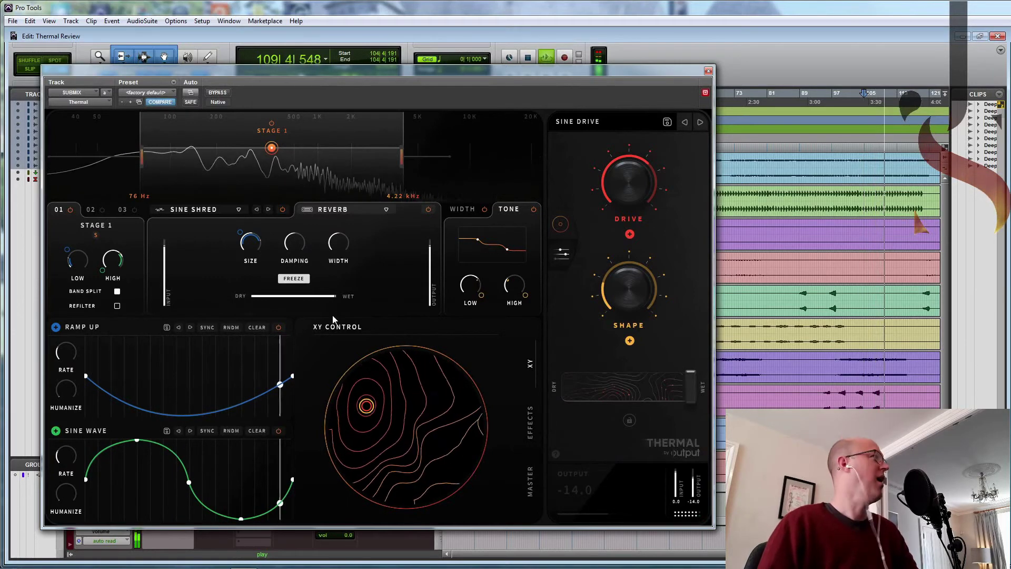
pyautogui.click(303, 283)
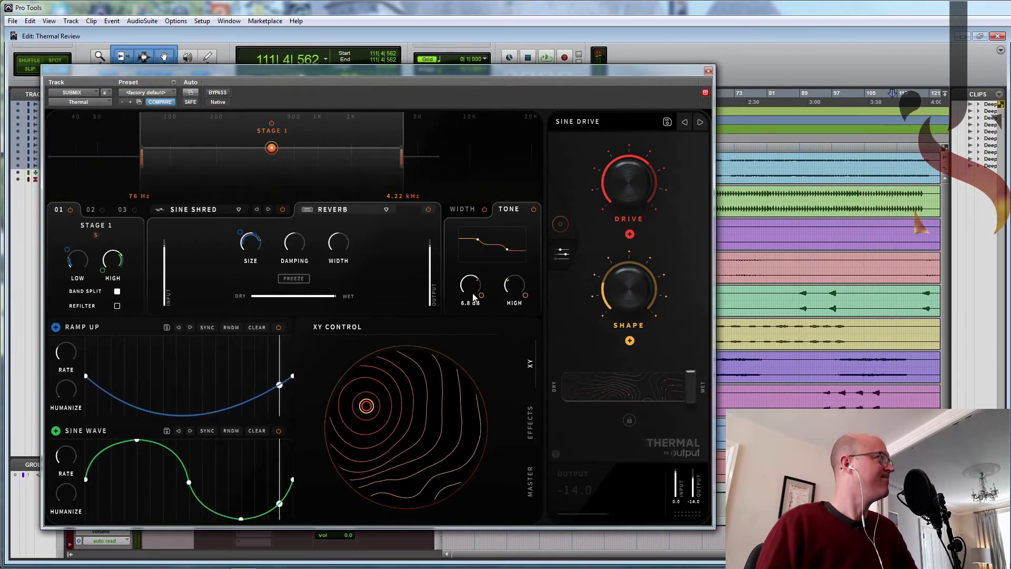
# Step: Review Stage 1's Width and Tone settings
pyautogui.moveTo(314, 295)
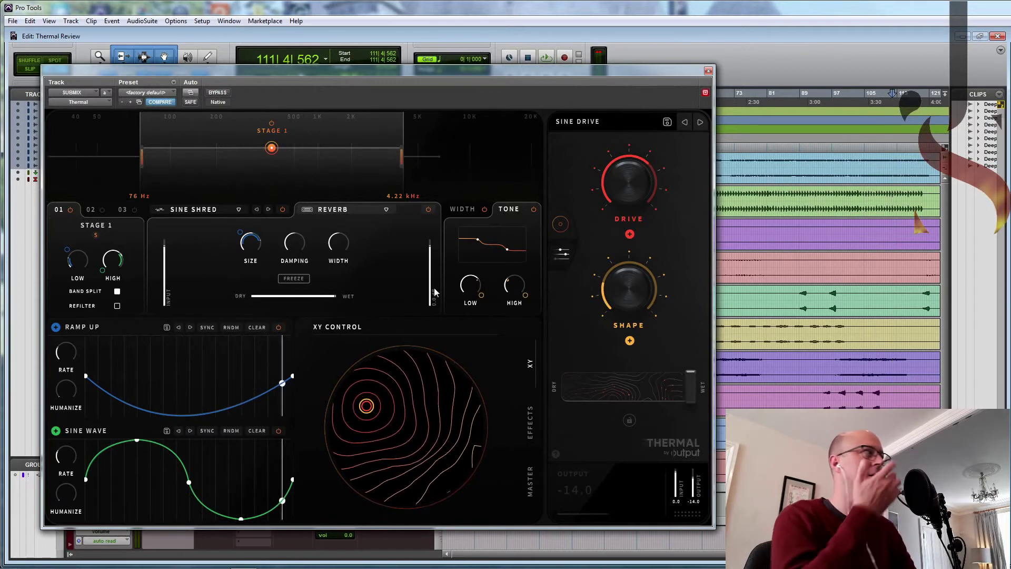
pyautogui.click(465, 209)
pyautogui.click(508, 210)
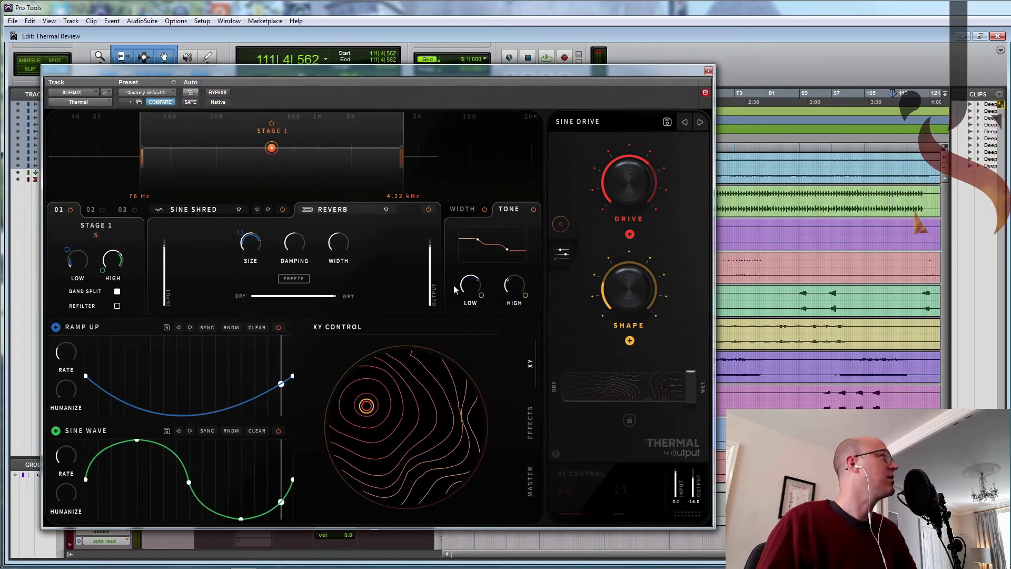
# Step: Assign Reverb to the first global effect slot in place of Bit Reducer and switch it on during playback
pyautogui.click(531, 424)
pyautogui.click(373, 330)
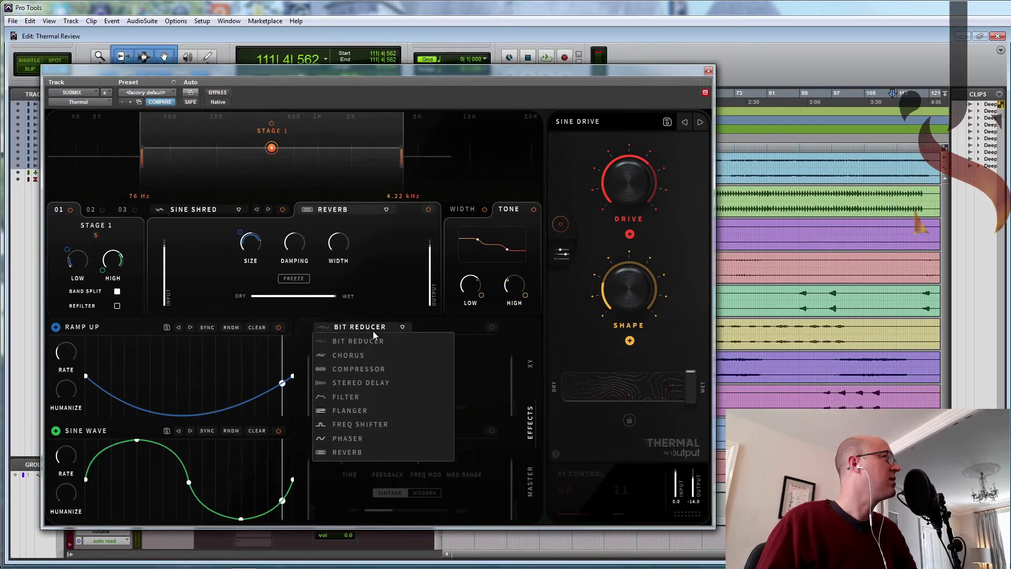
pyautogui.click(507, 402)
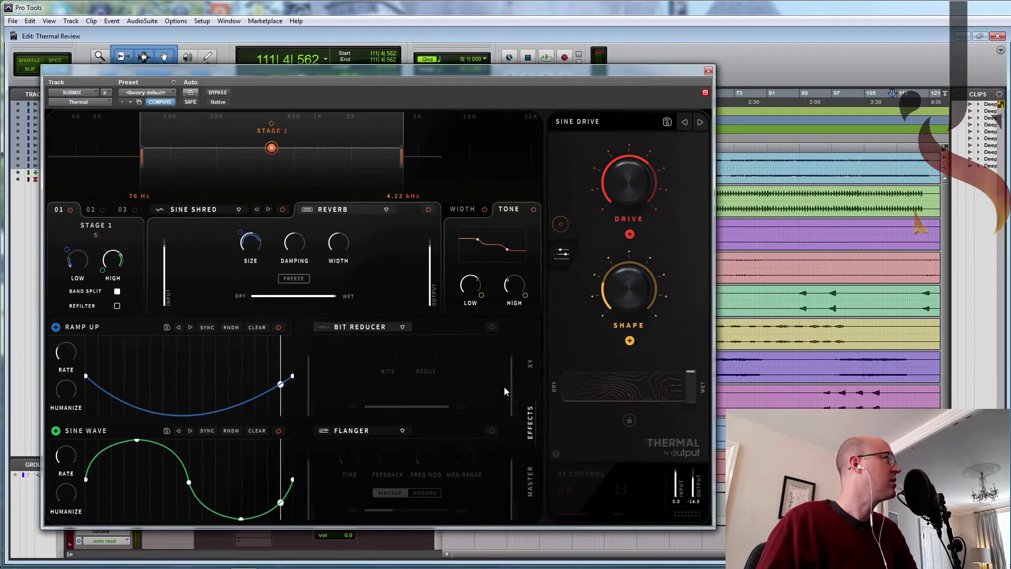
pyautogui.click(364, 328)
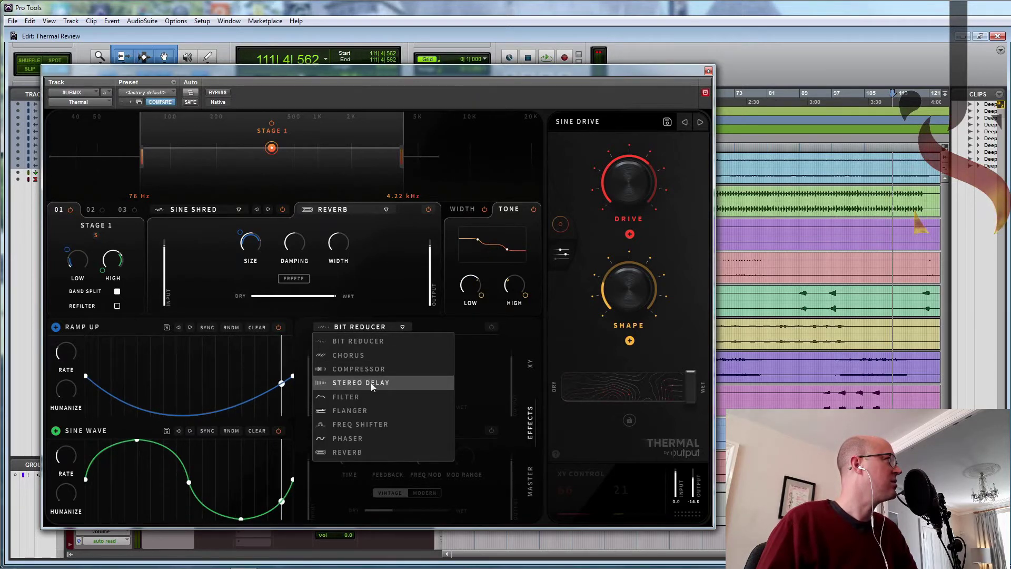
pyautogui.click(369, 452)
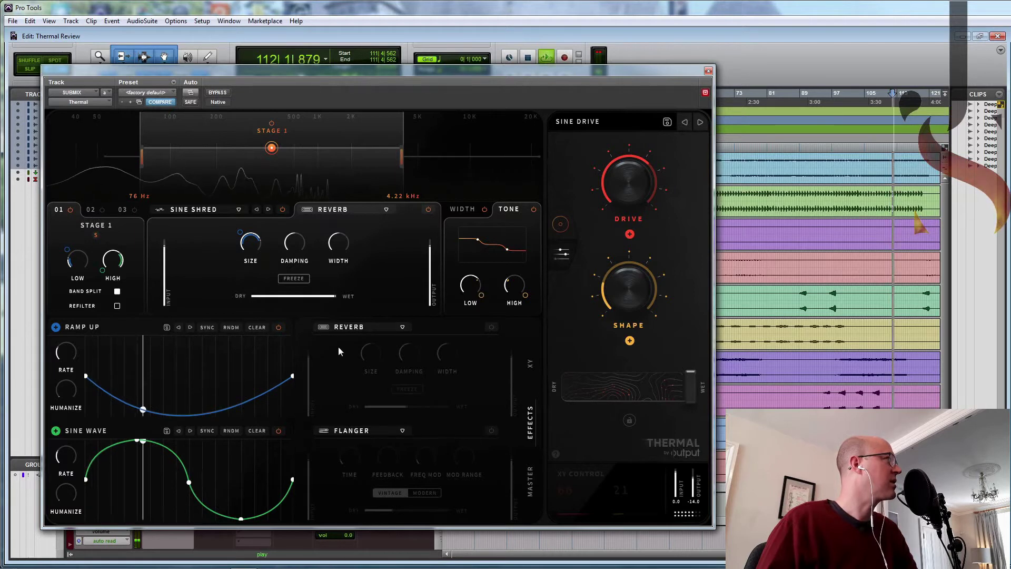
pyautogui.click(403, 328)
pyautogui.click(447, 332)
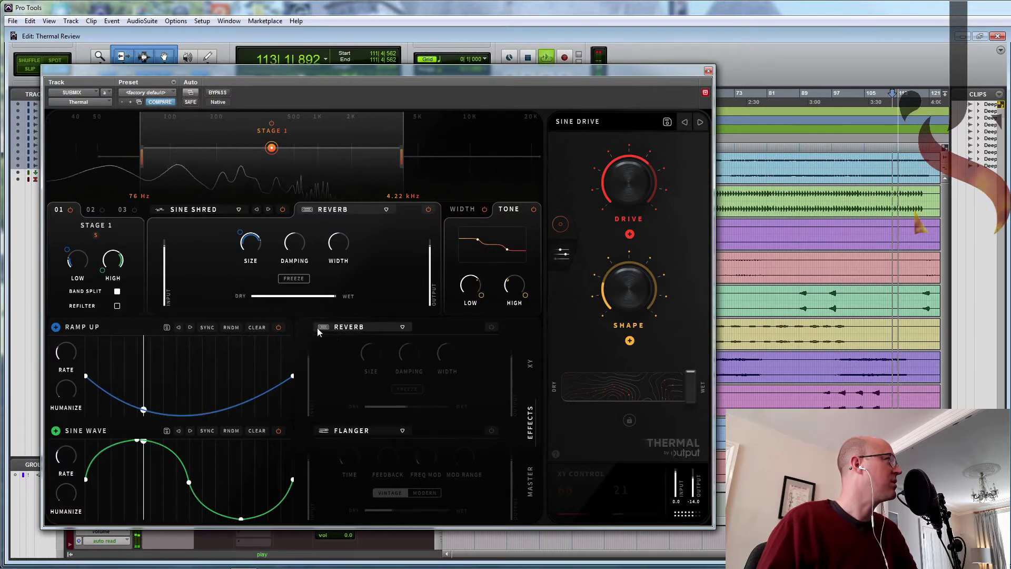
pyautogui.click(318, 328)
pyautogui.click(445, 334)
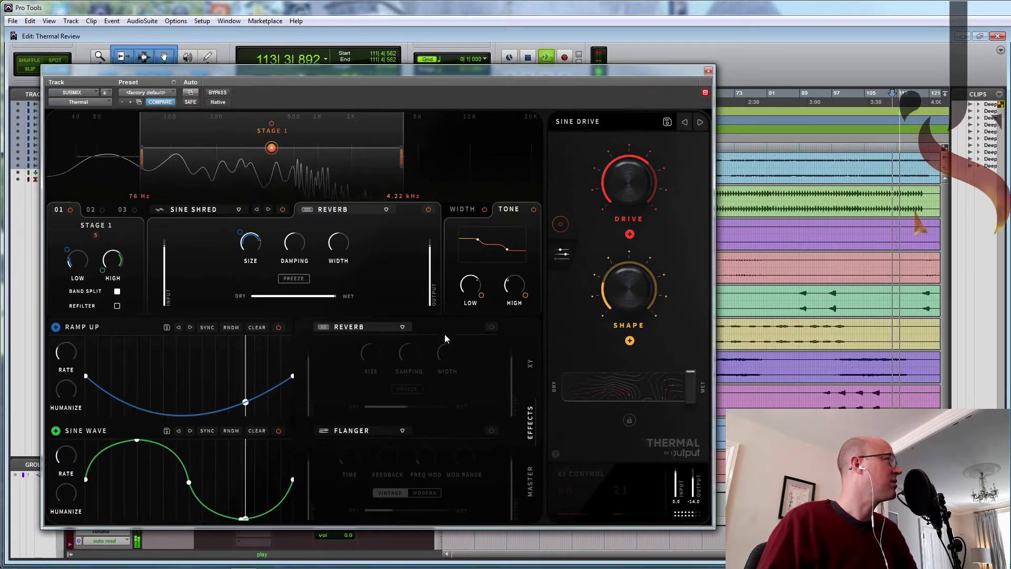
pyautogui.click(491, 327)
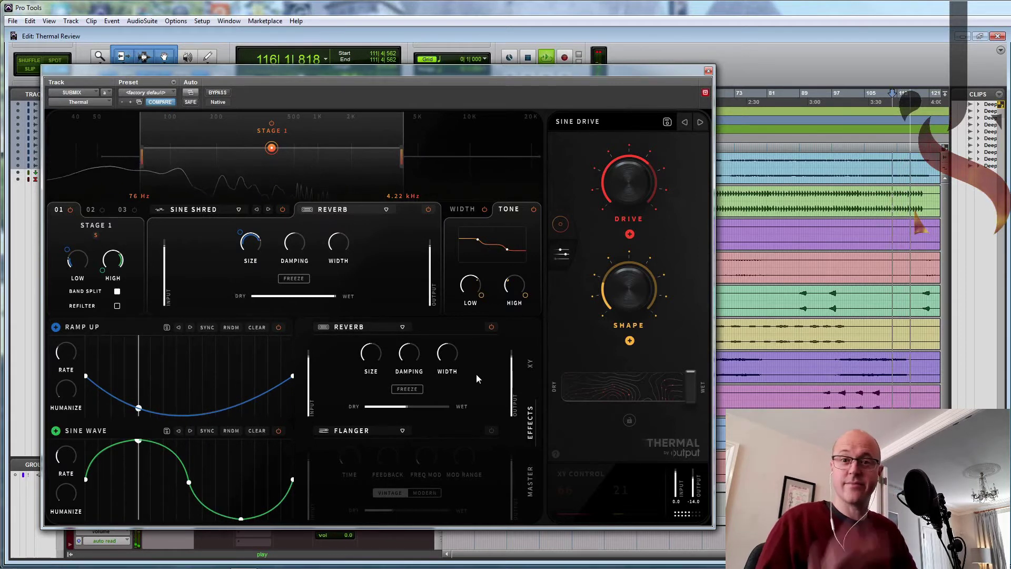
# Step: Raise the global Reverb's Size to 84 percent and push its mix further toward wet
pyautogui.moveTo(365, 374)
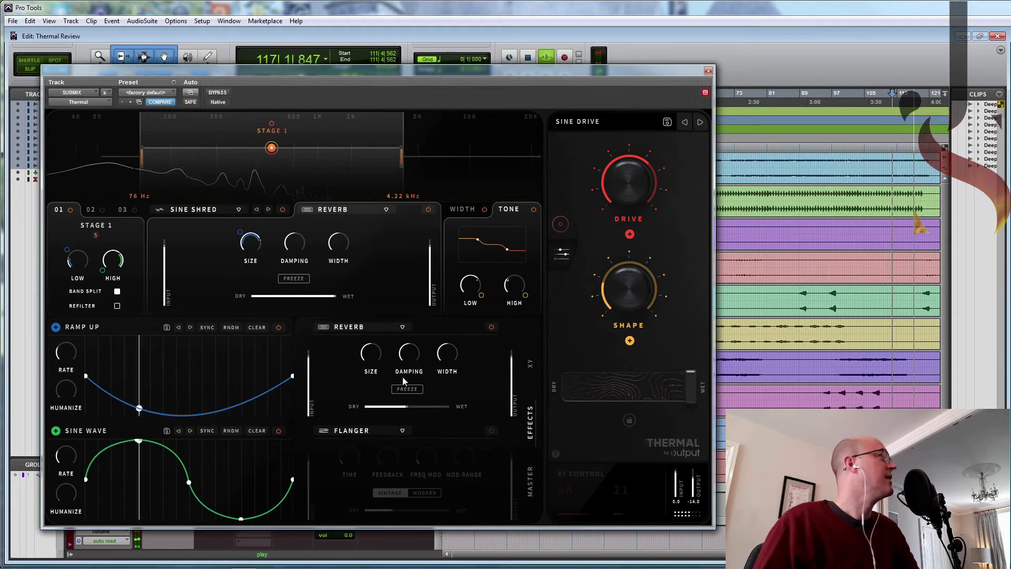
pyautogui.moveTo(376, 358); pyautogui.dragTo(377, 315)
pyautogui.moveTo(403, 406)
pyautogui.moveTo(403, 406); pyautogui.dragTo(432, 407)
pyautogui.moveTo(368, 362)
pyautogui.moveTo(409, 376)
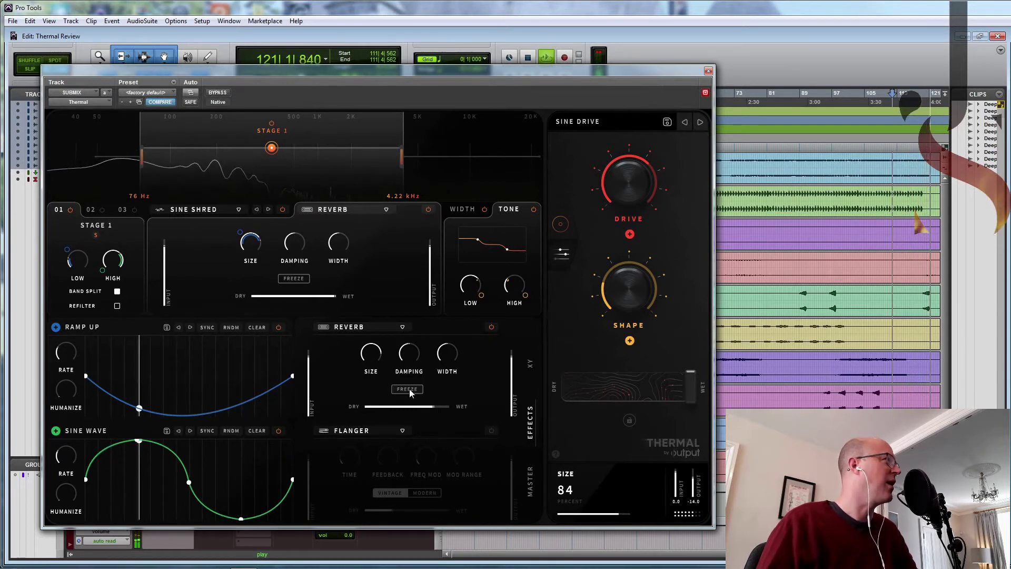
# Step: Switch on the global Flanger, play about bars 74 to 106, and set its Feedback to 49 percent and mix to 53 percent with stronger modulation
pyautogui.click(490, 431)
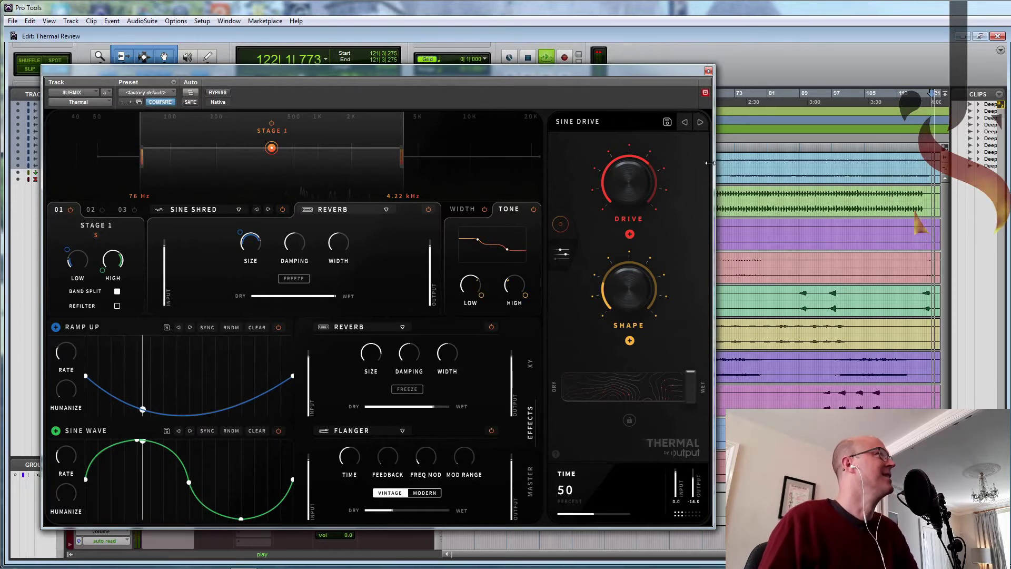
pyautogui.moveTo(744, 163); pyautogui.dragTo(871, 174)
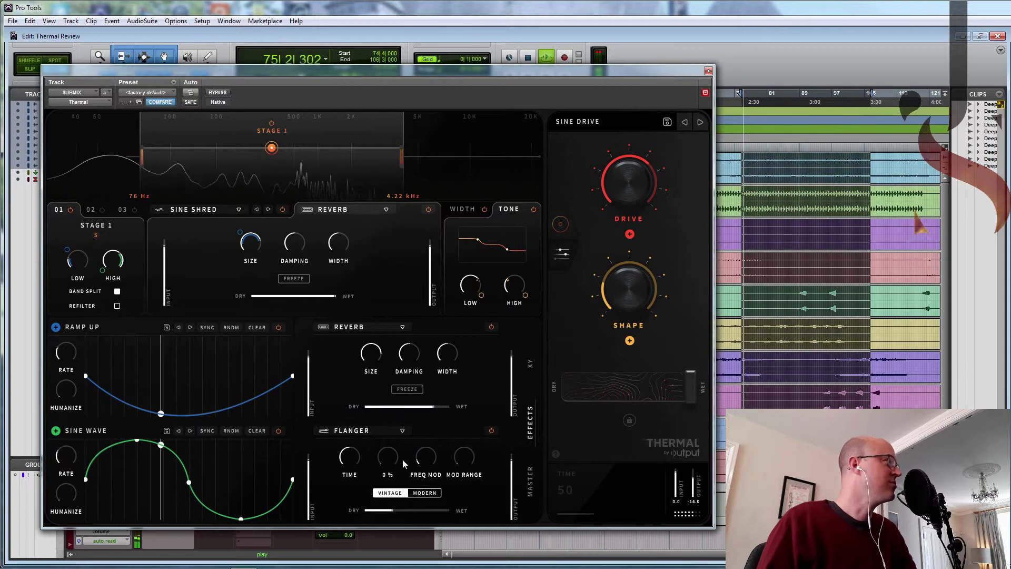
pyautogui.moveTo(368, 463); pyautogui.dragTo(354, 434)
pyautogui.moveTo(428, 470); pyautogui.dragTo(468, 378)
pyautogui.moveTo(401, 448); pyautogui.dragTo(393, 410)
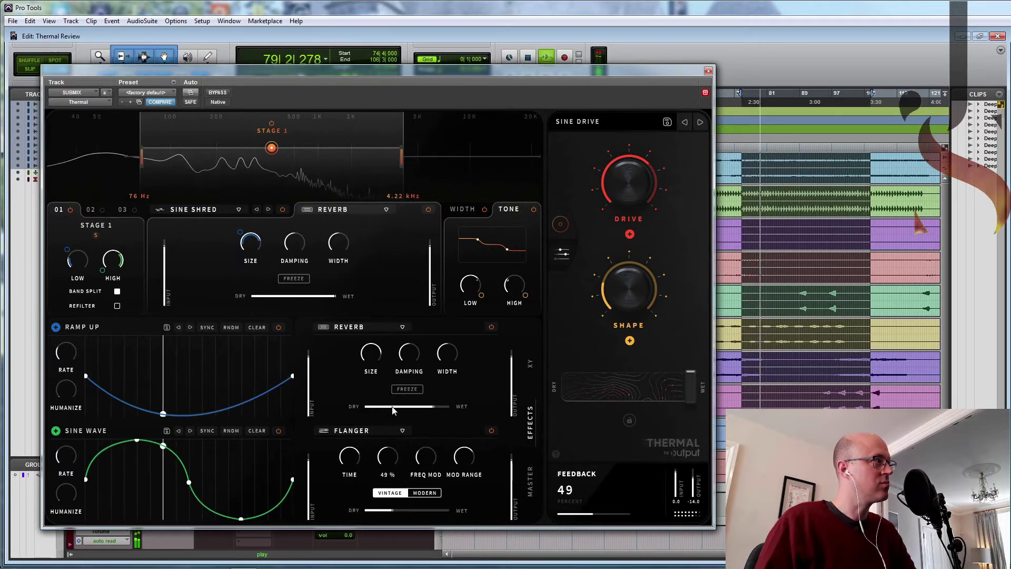
pyautogui.moveTo(392, 511)
pyautogui.mouseDown()
pyautogui.moveTo(437, 511)
pyautogui.moveTo(409, 512)
pyautogui.mouseUp()
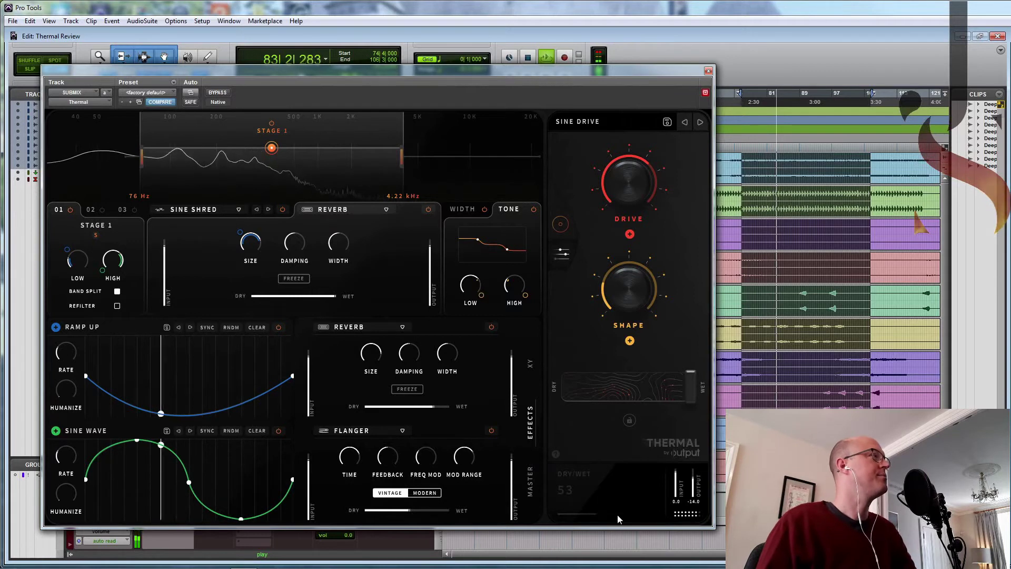
# Step: Lower the plug-in's overall Dry/Wet to 39 percent and look through Stages 2 and 3
pyautogui.moveTo(688, 387); pyautogui.dragTo(623, 387)
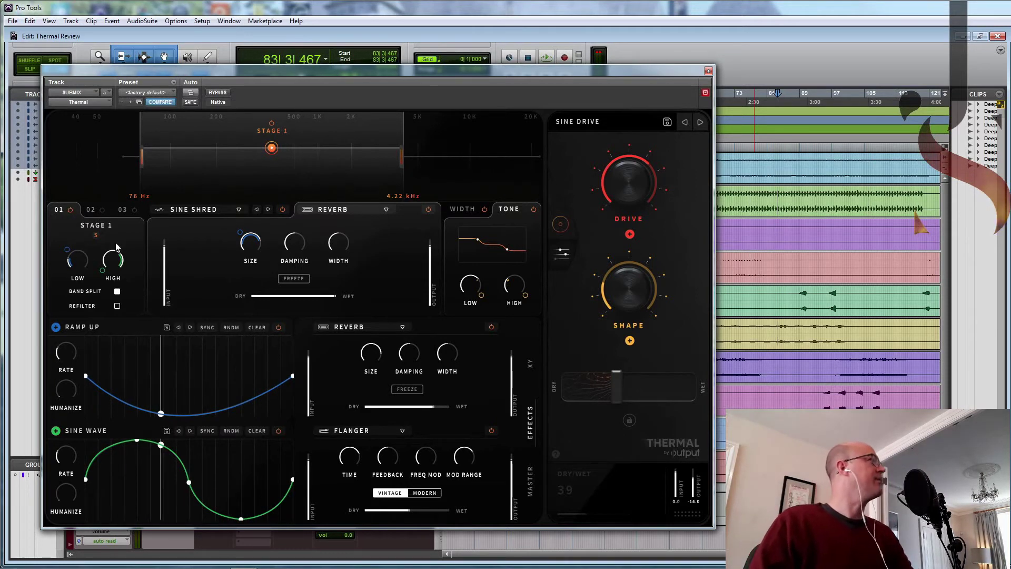
pyautogui.click(89, 212)
pyautogui.click(124, 210)
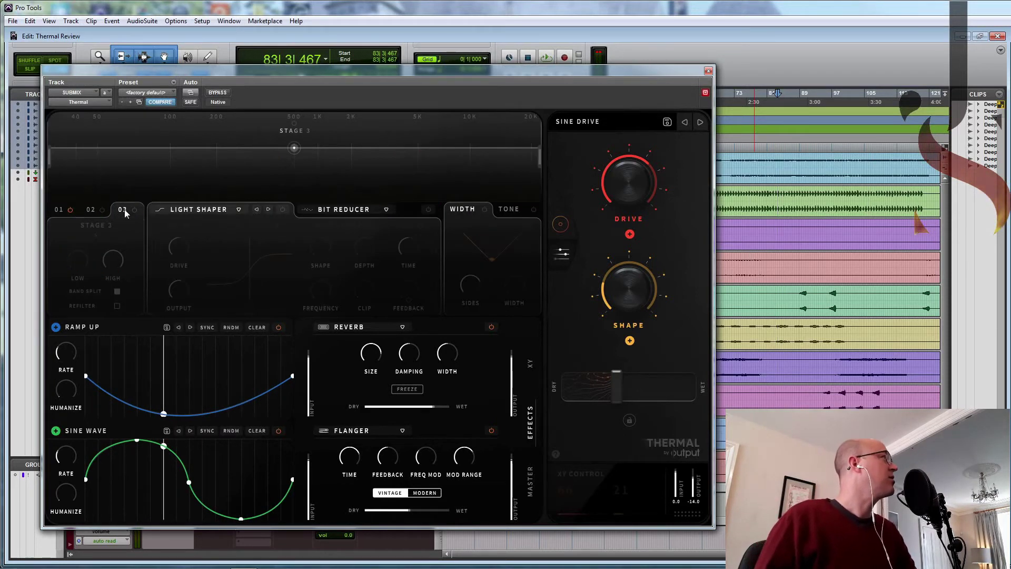
# Step: Shift Stage 1's band down to 41 Hz–1.68 kHz, and turn on Stage 2 with its Low cutoff at 359 Hz
pyautogui.click(61, 210)
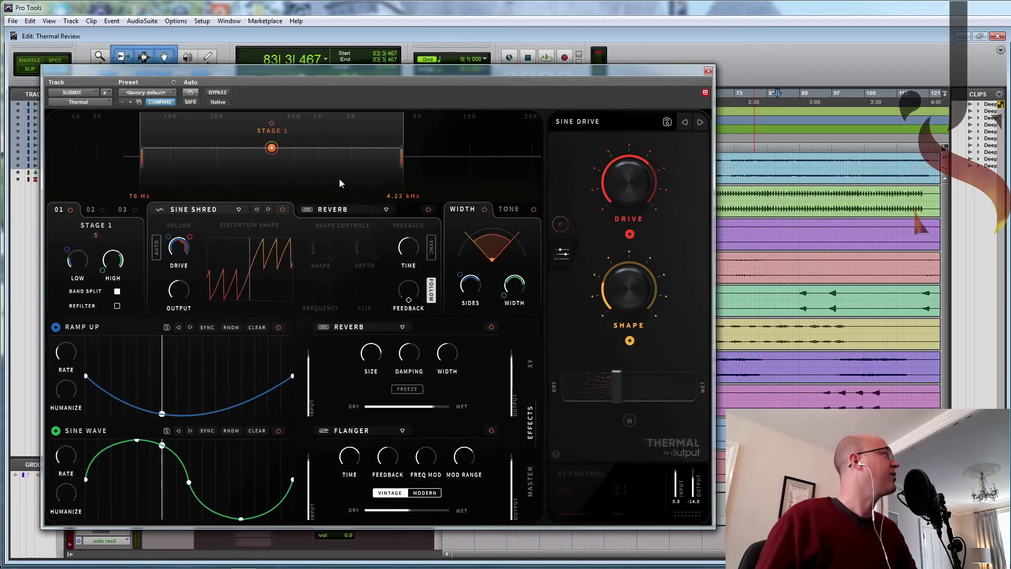
pyautogui.moveTo(264, 145); pyautogui.dragTo(271, 142)
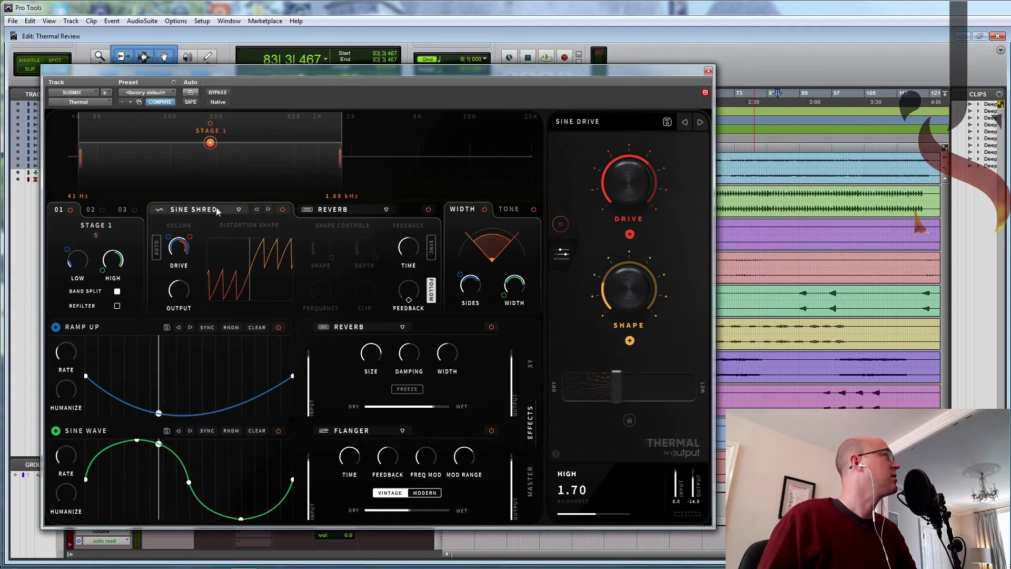
pyautogui.click(92, 211)
pyautogui.moveTo(83, 163); pyautogui.dragTo(276, 167)
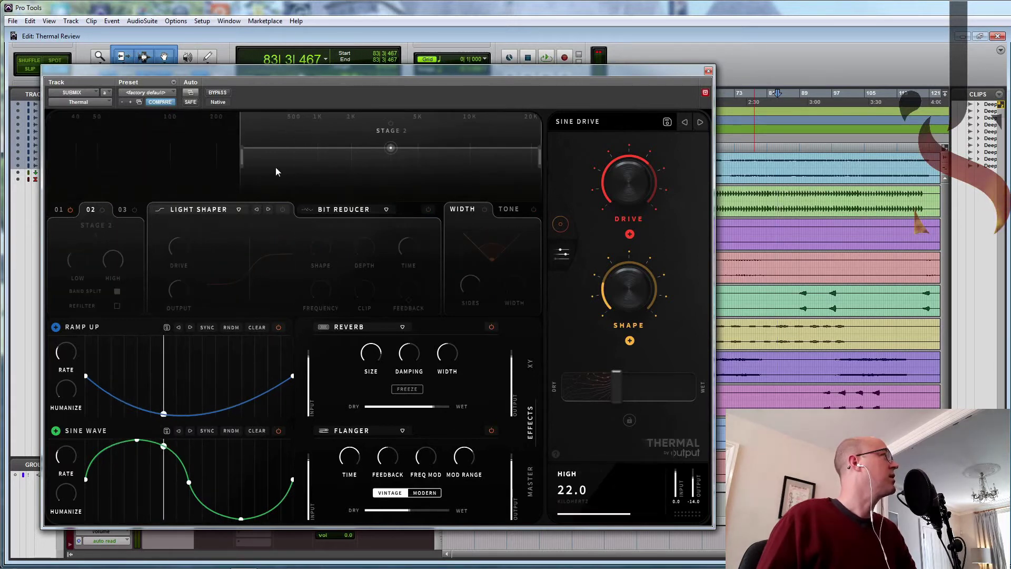
pyautogui.click(102, 211)
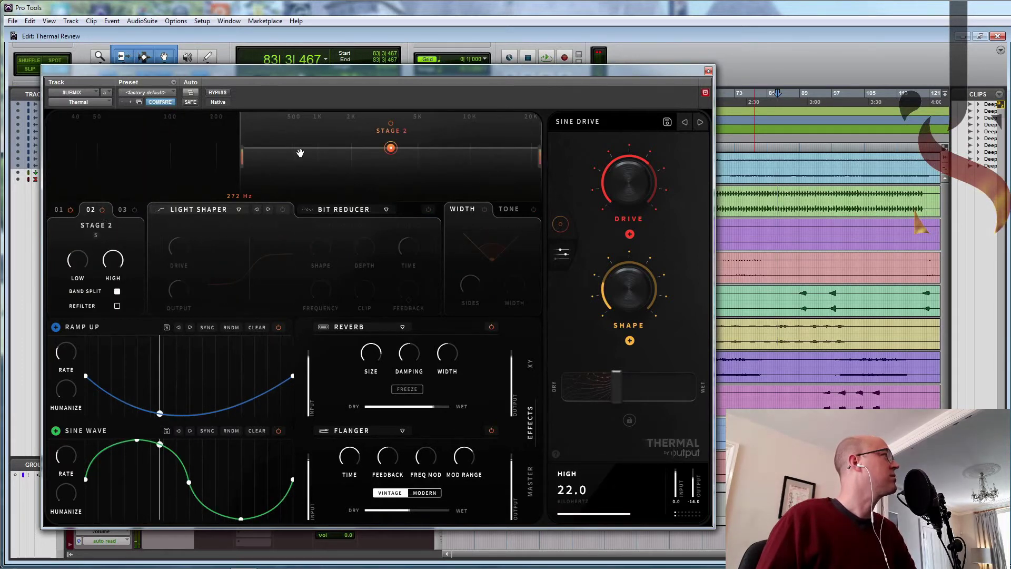
pyautogui.moveTo(360, 131); pyautogui.dragTo(381, 135)
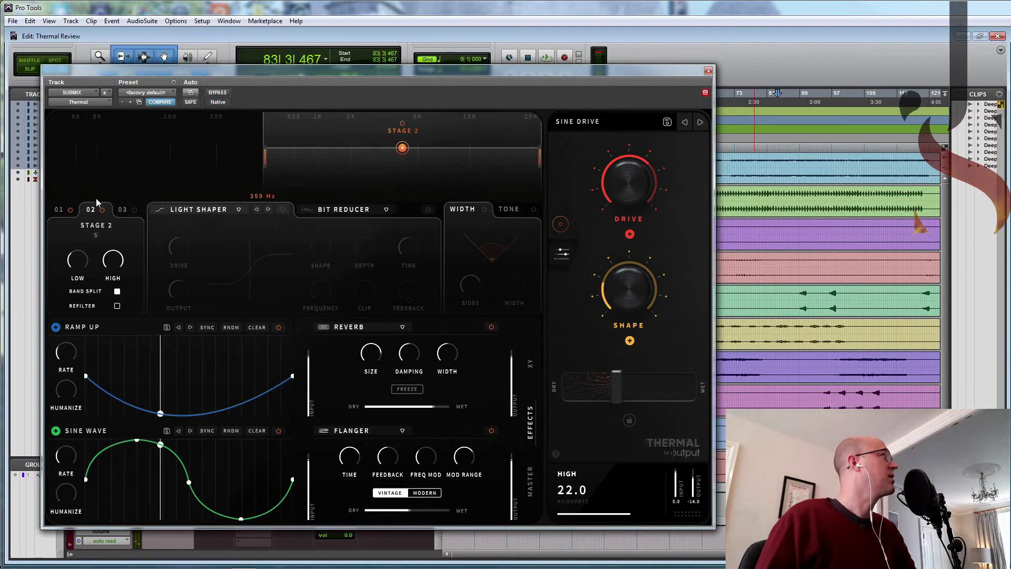
# Step: Lower Stage 3's High cutoff to 19.2 kHz and turn the stage on
pyautogui.click(123, 209)
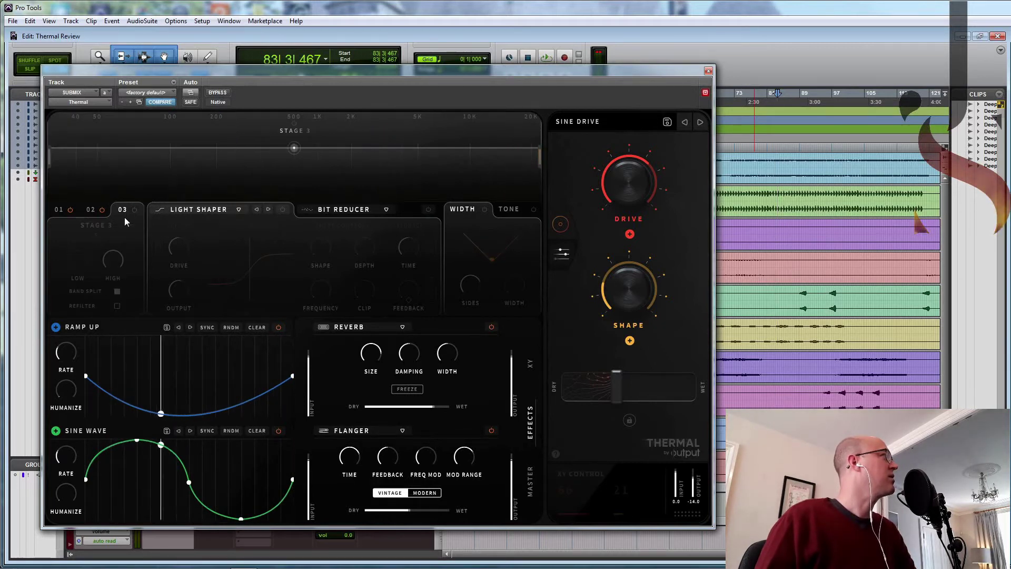
pyautogui.moveTo(200, 151); pyautogui.dragTo(211, 172)
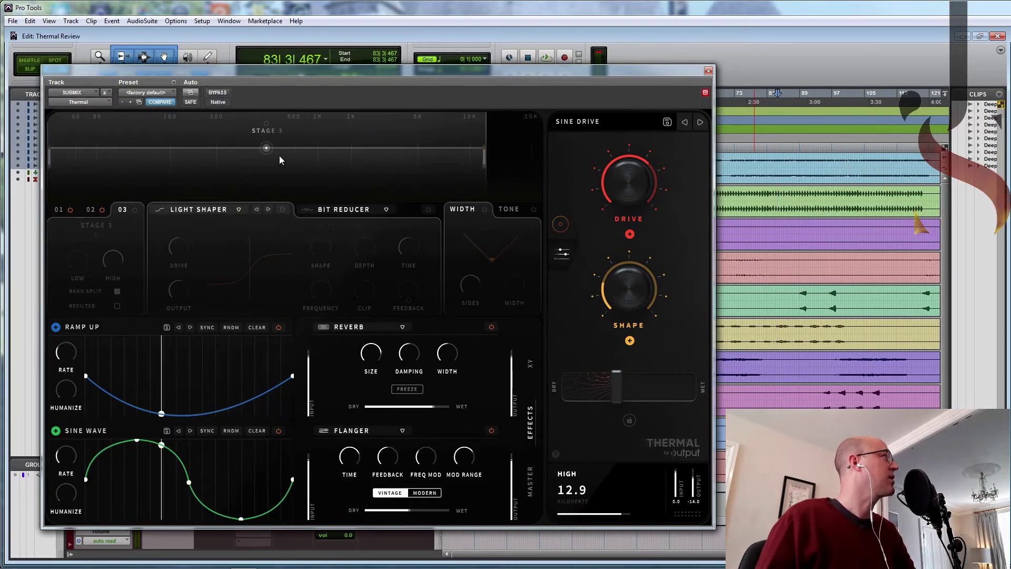
pyautogui.moveTo(483, 155); pyautogui.dragTo(503, 155)
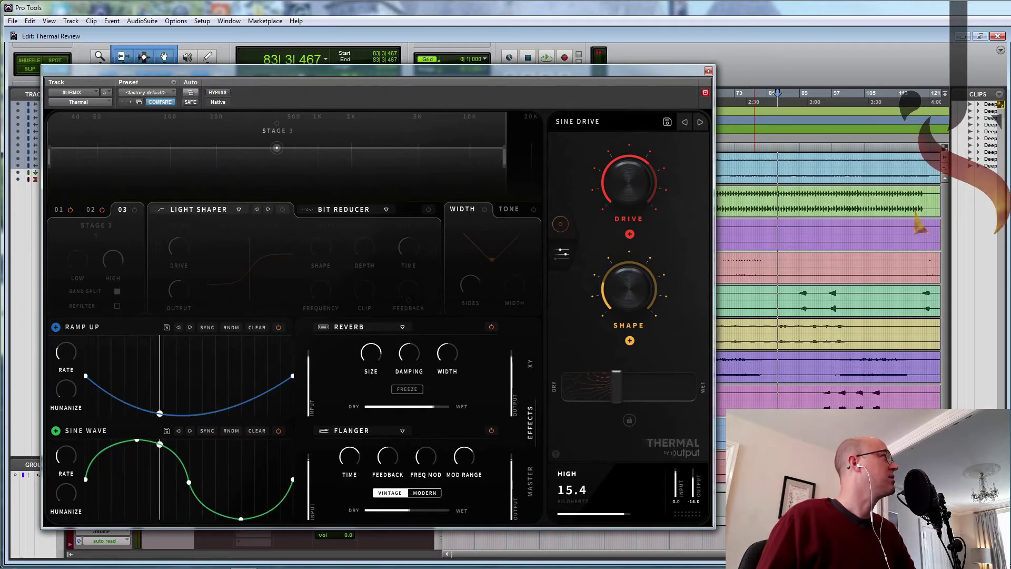
pyautogui.click(136, 210)
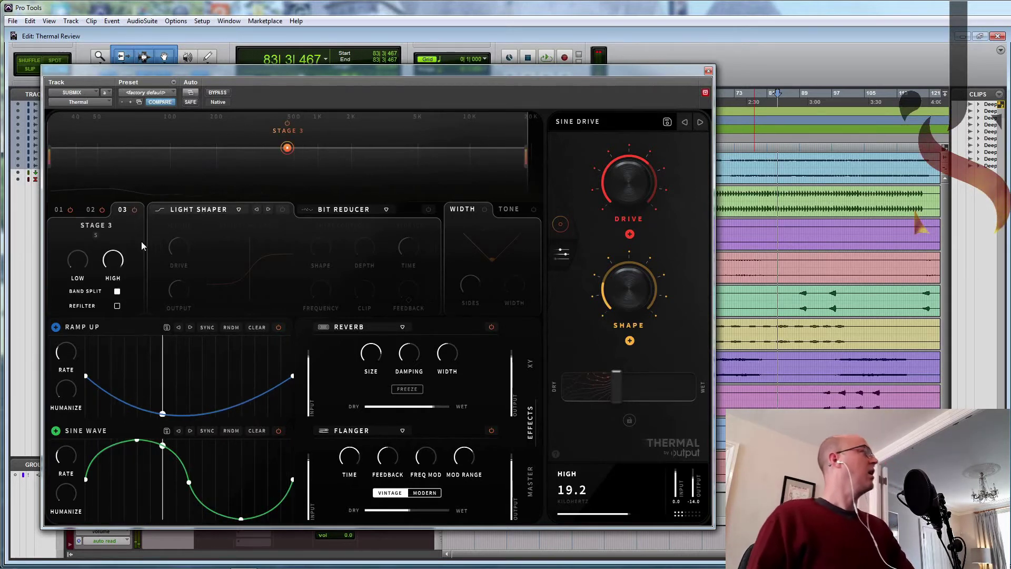
pyautogui.click(93, 210)
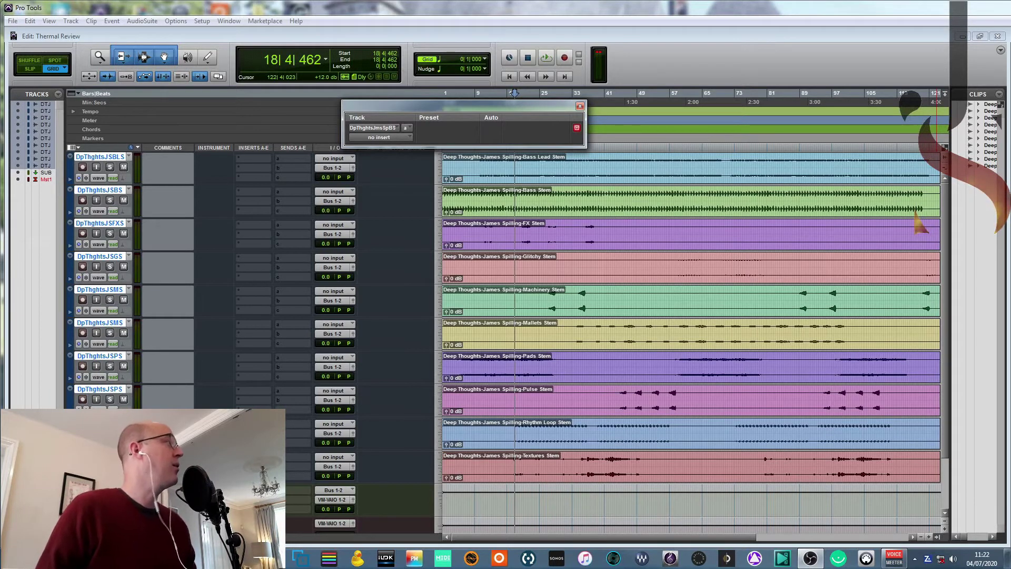
# Step: Move the empty plug-in window out of the way and select about bars 16 to 33 for playback
pyautogui.moveTo(504, 111); pyautogui.dragTo(317, 57)
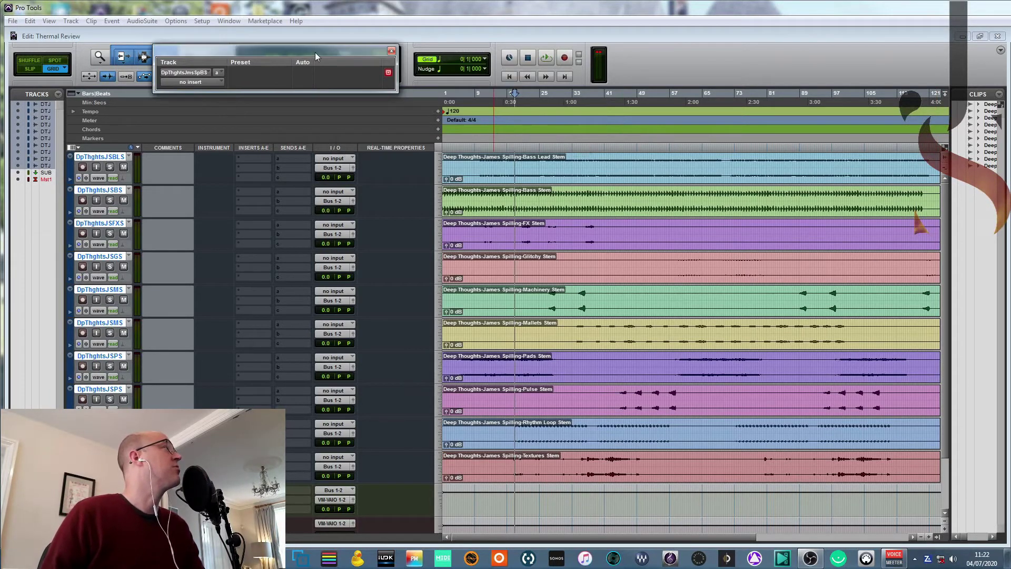
pyautogui.moveTo(506, 143); pyautogui.dragTo(576, 152)
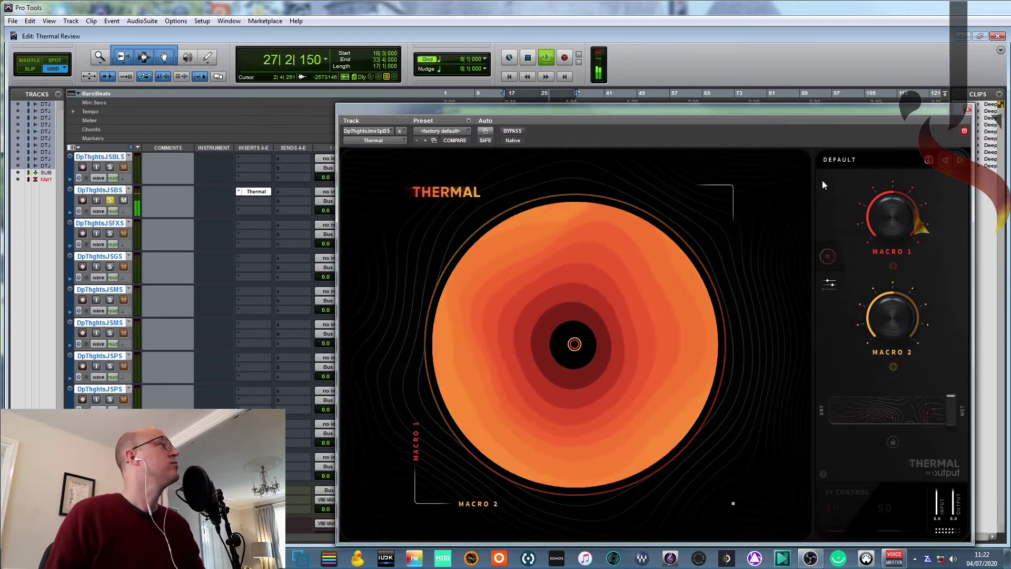
# Step: Load the Mellow Muffler preset from Thermal's Bass category and show the advanced stage and modulator view
pyautogui.click(842, 160)
pyautogui.click(405, 276)
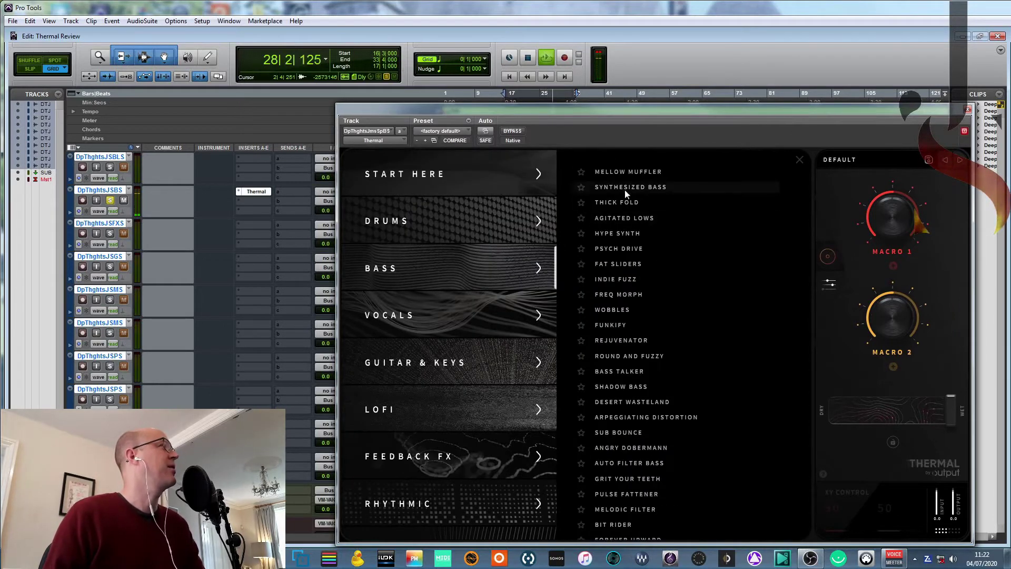
pyautogui.click(622, 171)
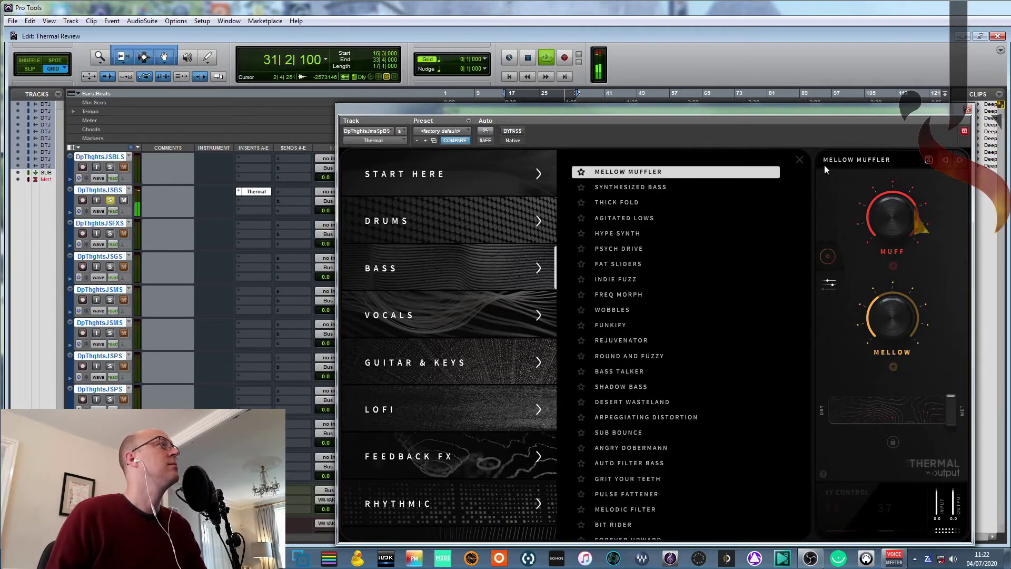
pyautogui.click(829, 284)
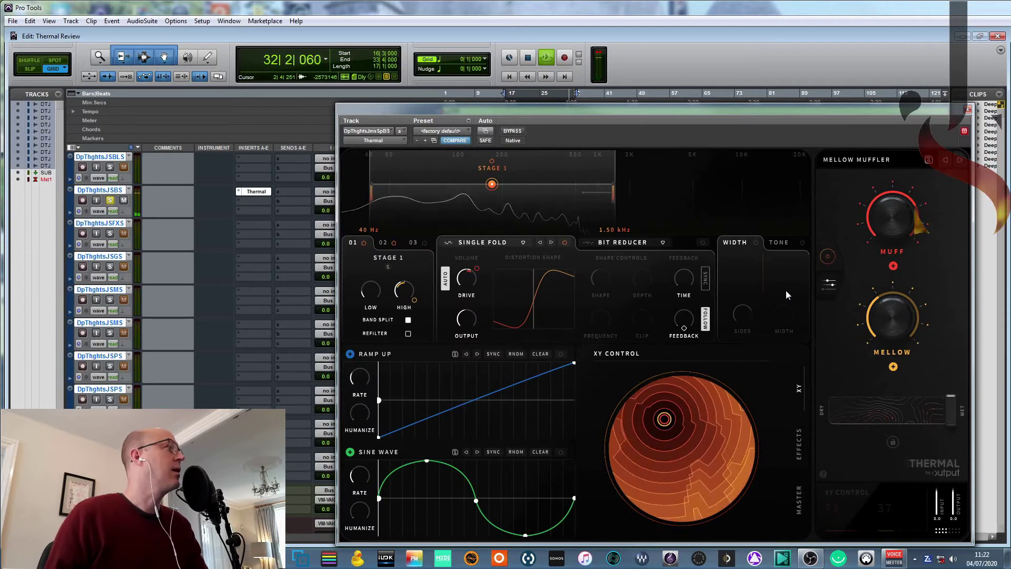
# Step: Audition the following Bass presets one by one on the soloed bass stem: Synthesized Bass, Thick Fold, Agitated Lows, Hype Synth and Psych Drive
pyautogui.click(962, 159)
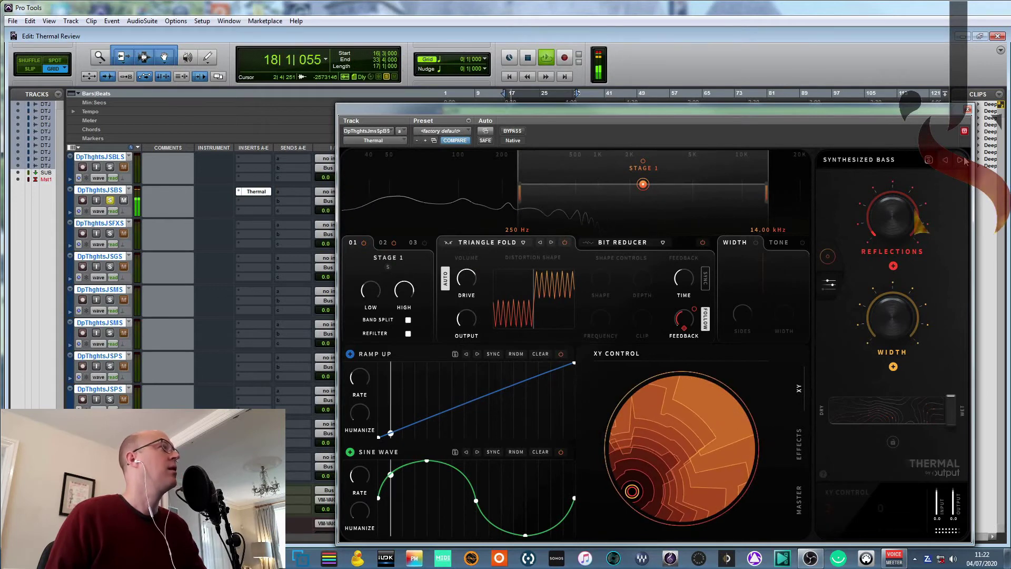
pyautogui.click(961, 159)
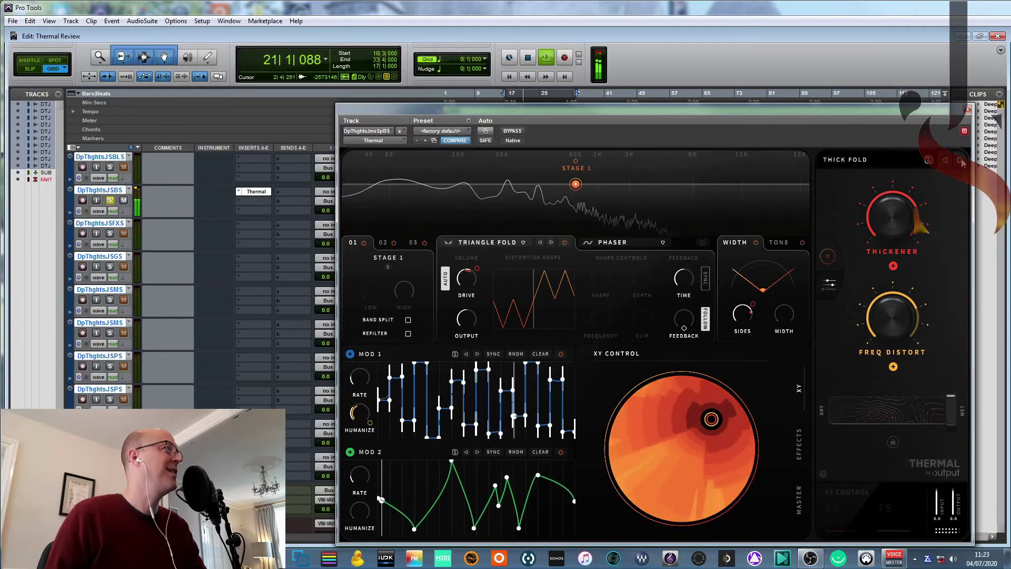
pyautogui.click(962, 163)
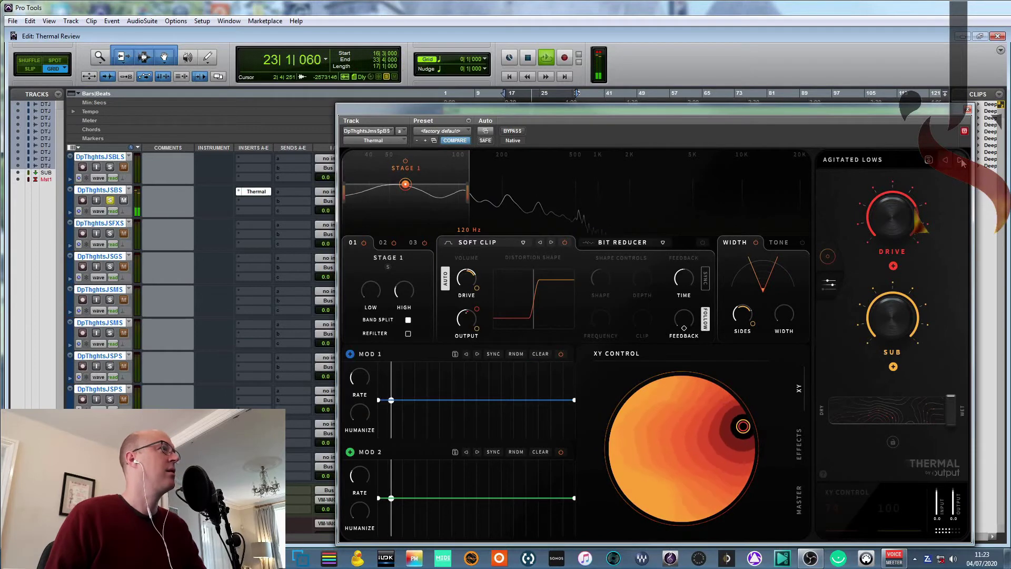
pyautogui.click(962, 164)
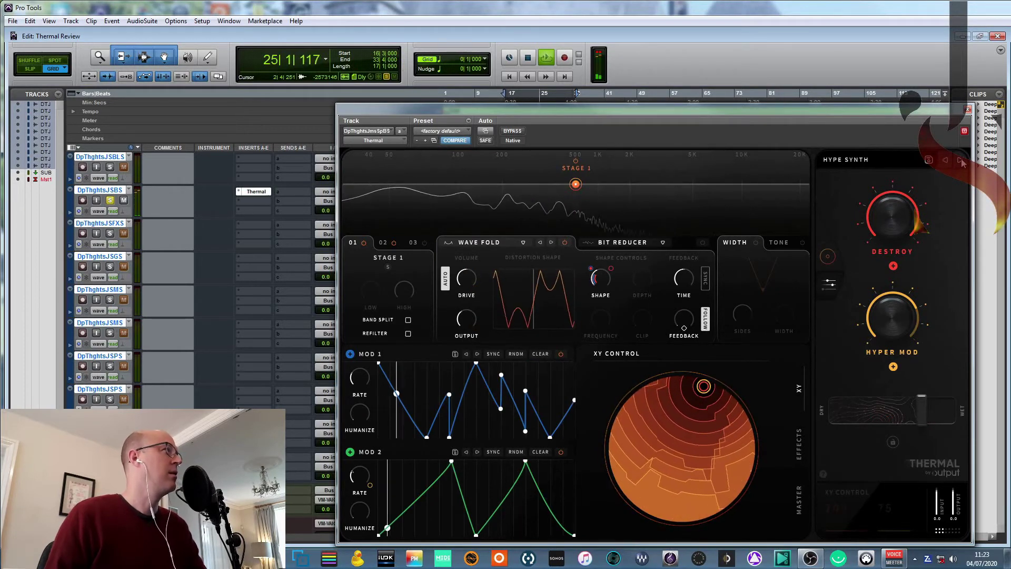
pyautogui.click(962, 163)
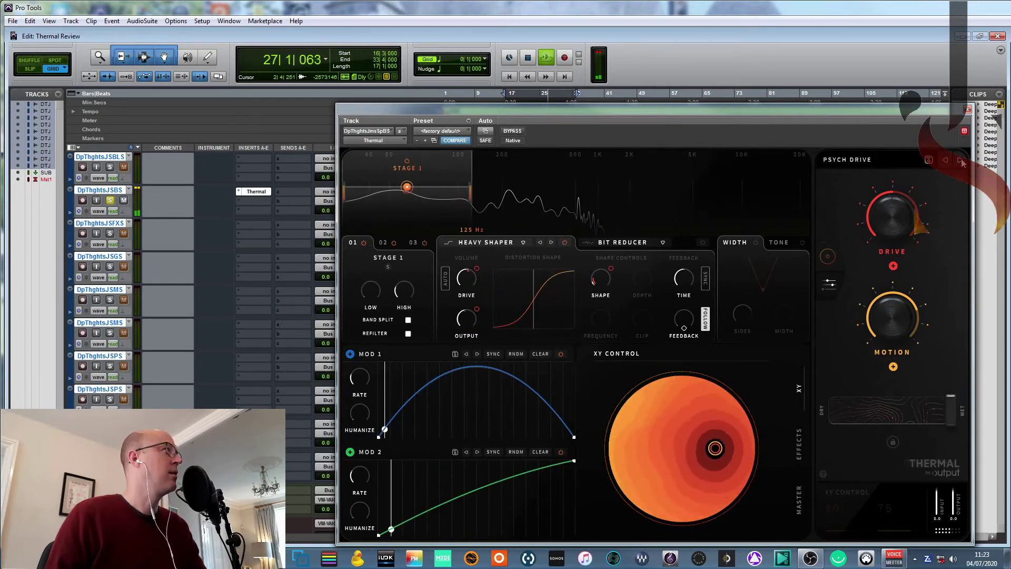
# Step: Compare the Psych Drive preset's band splits, distortion types and effect modules across its stages while the bass plays
pyautogui.click(382, 243)
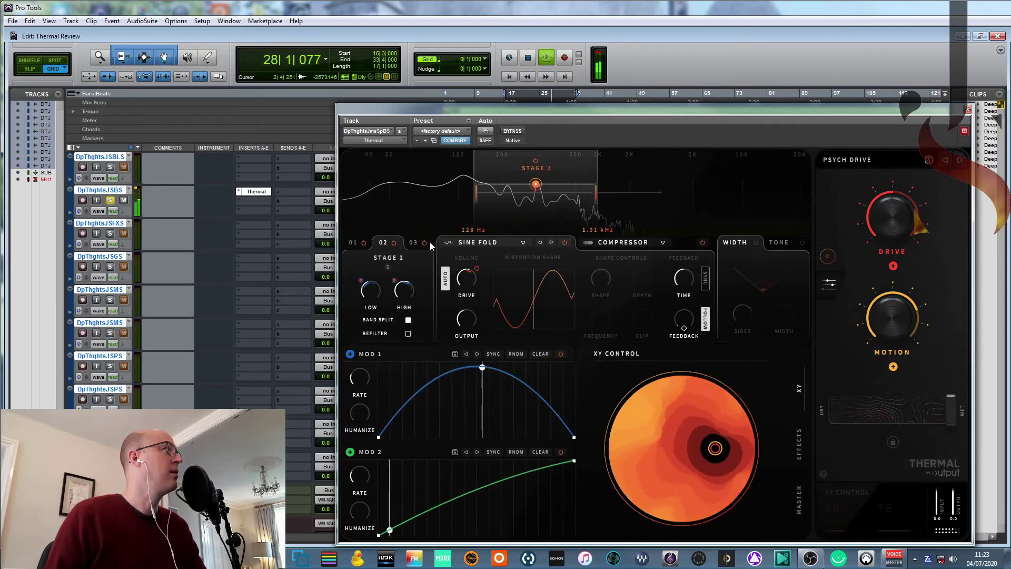
pyautogui.click(416, 242)
pyautogui.click(385, 243)
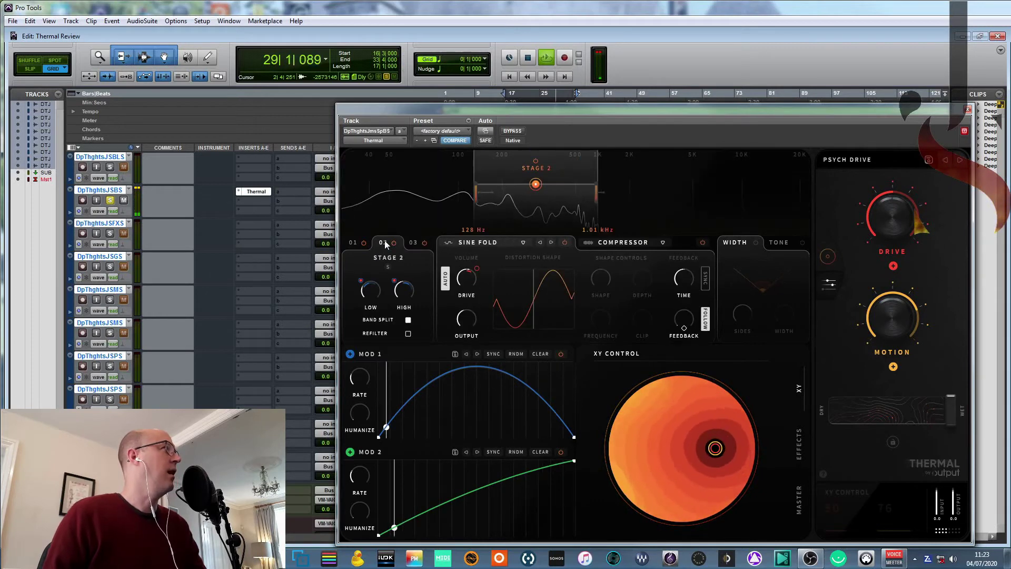
pyautogui.click(355, 243)
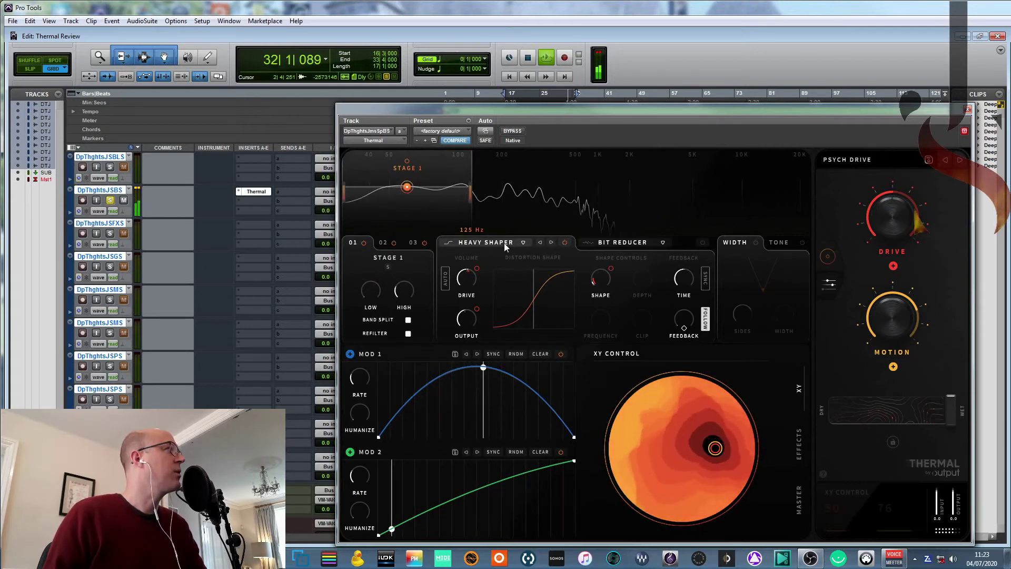
pyautogui.click(617, 242)
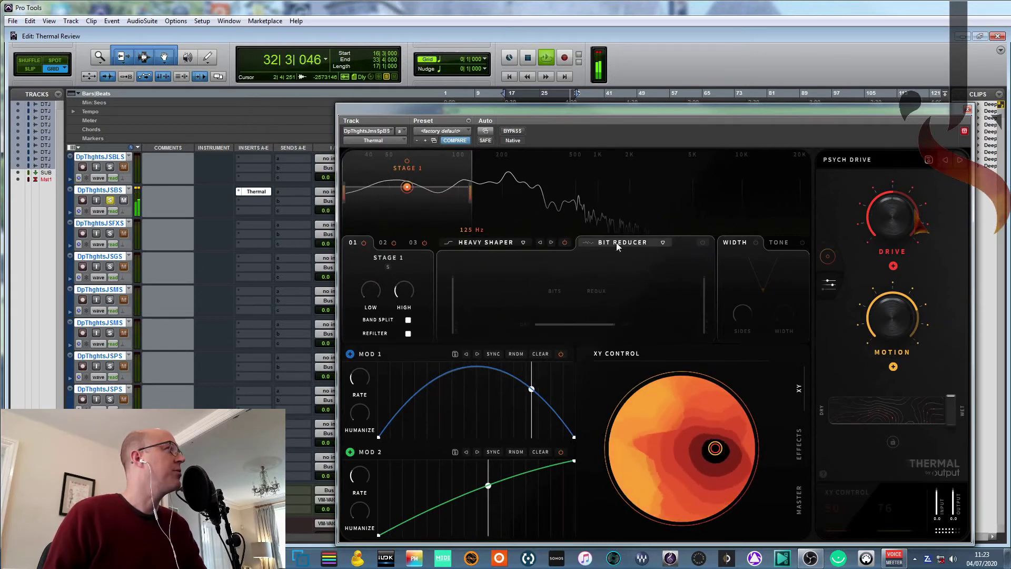
pyautogui.click(496, 243)
pyautogui.click(385, 242)
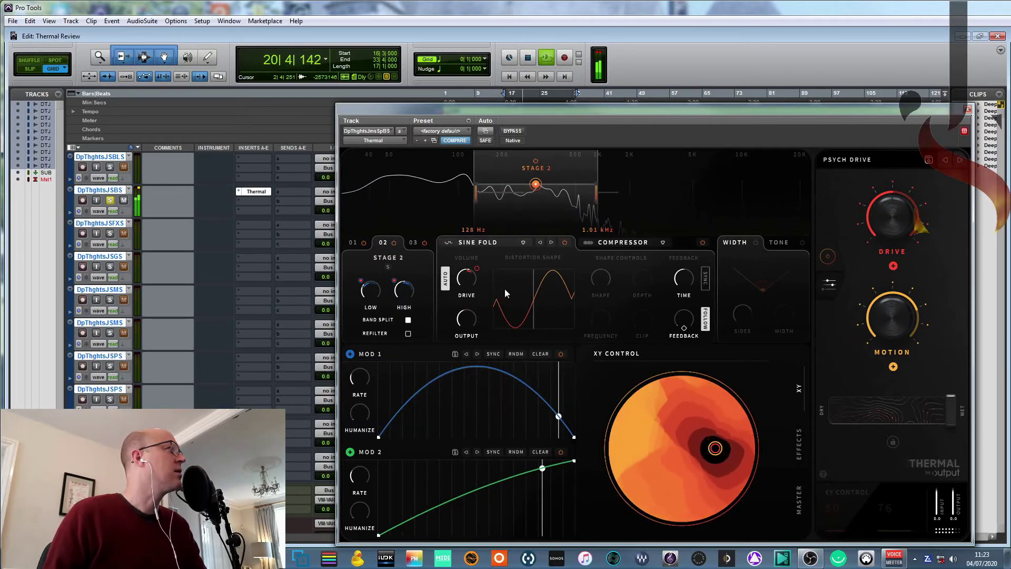
pyautogui.click(623, 244)
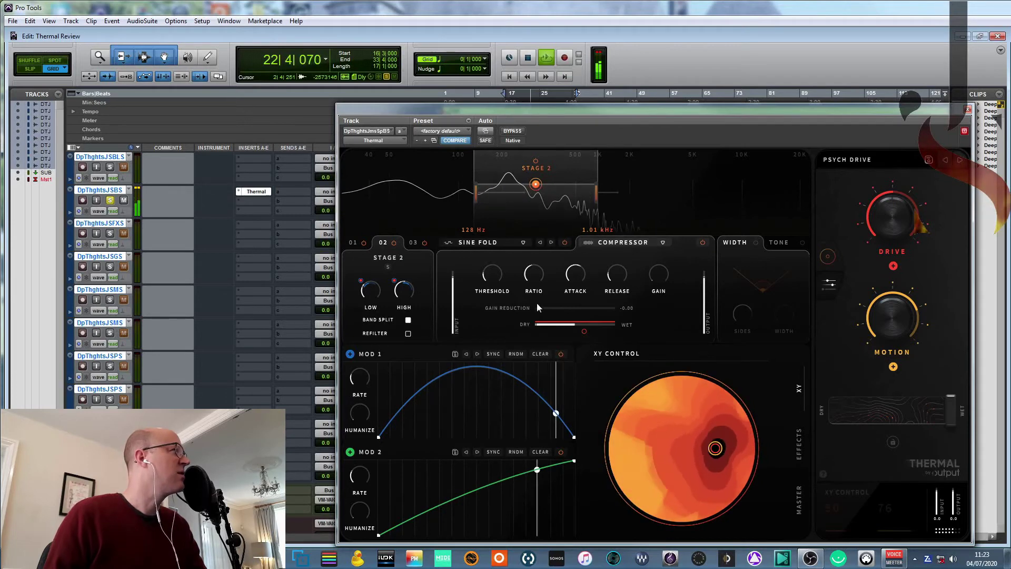
pyautogui.click(482, 243)
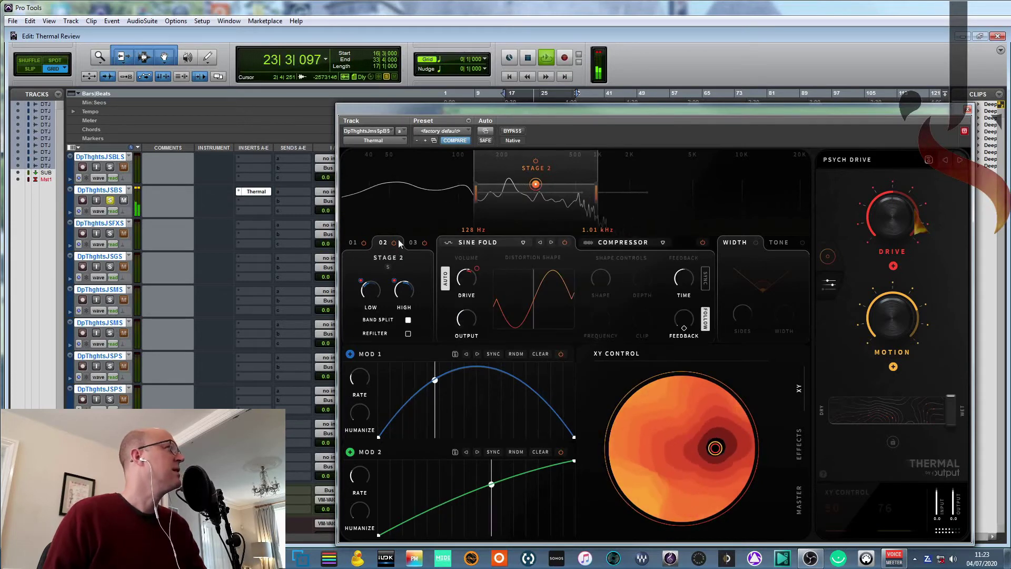
pyautogui.click(359, 241)
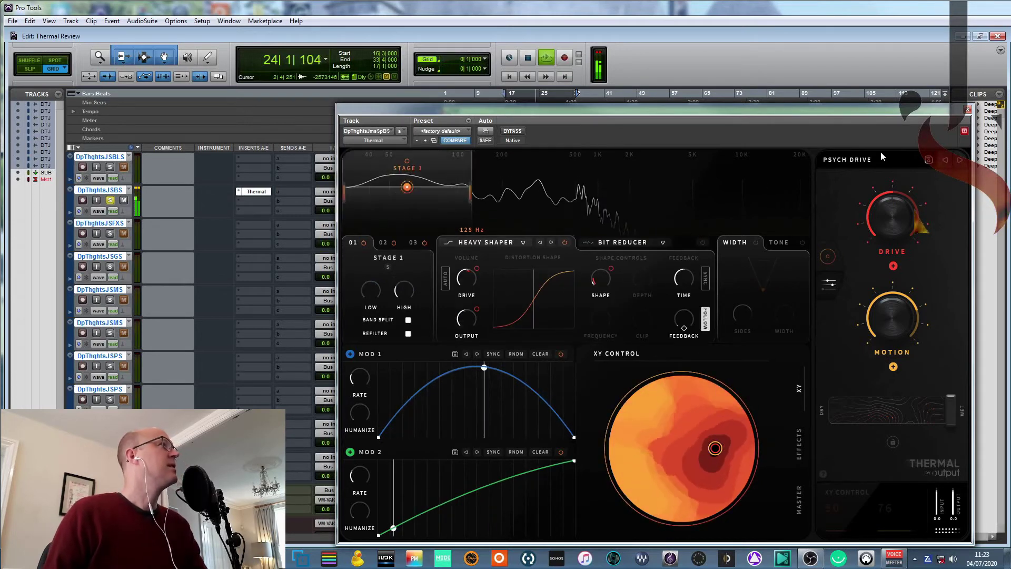
# Step: Check Thermal's Bass preset list and return to Psych Drive's advanced stage and modulator view
pyautogui.click(830, 258)
pyautogui.click(828, 257)
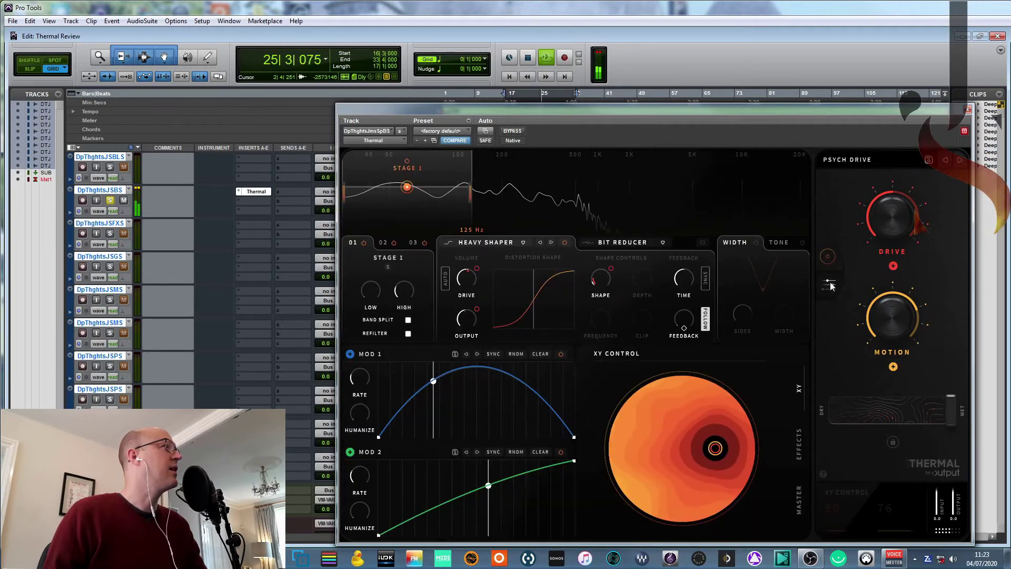
pyautogui.click(839, 159)
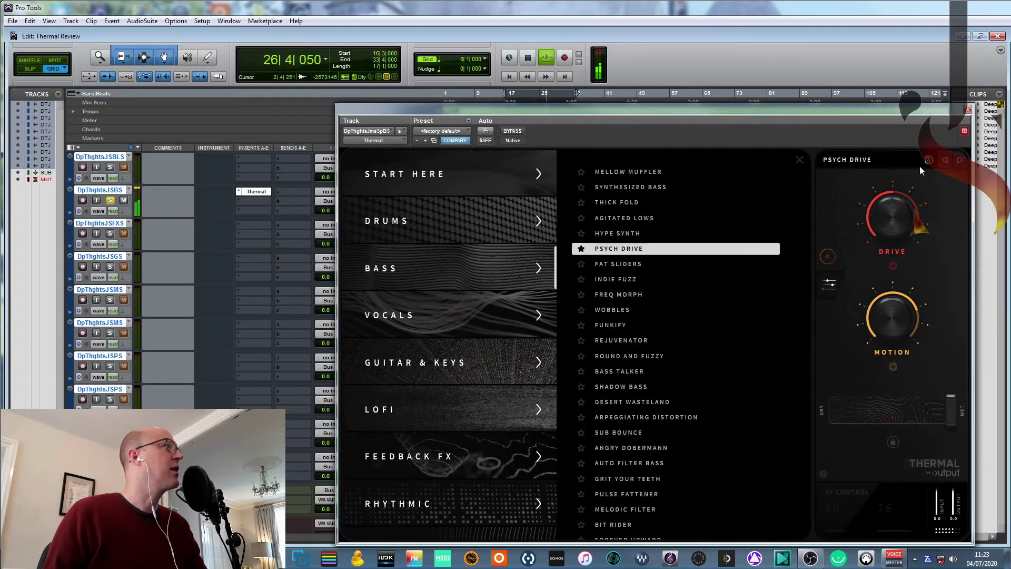
pyautogui.click(830, 287)
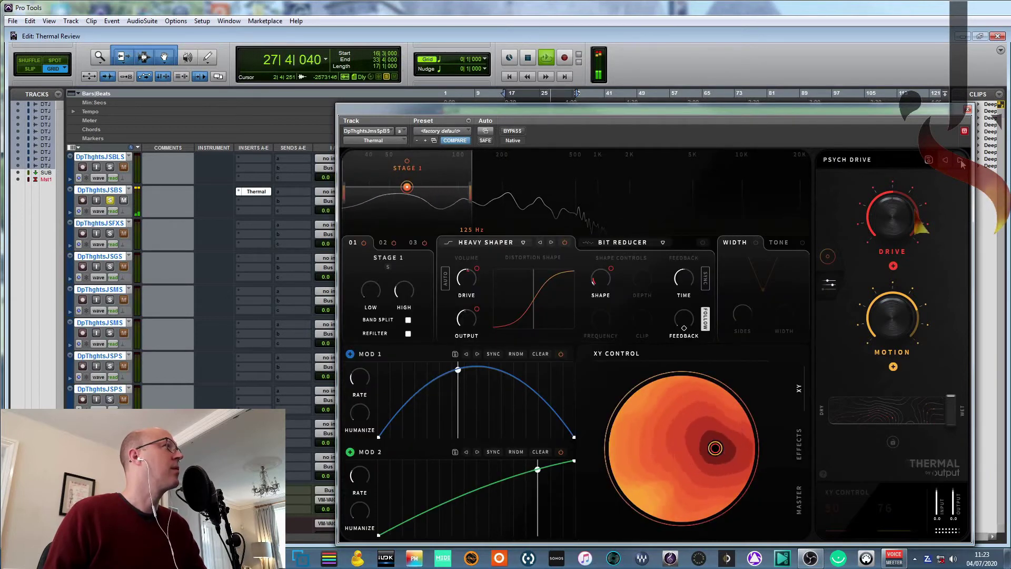
# Step: Load the Fat Sliders preset and modulate Mod 1's Rate with Mod 2 at a depth of +100 during playback
pyautogui.click(960, 160)
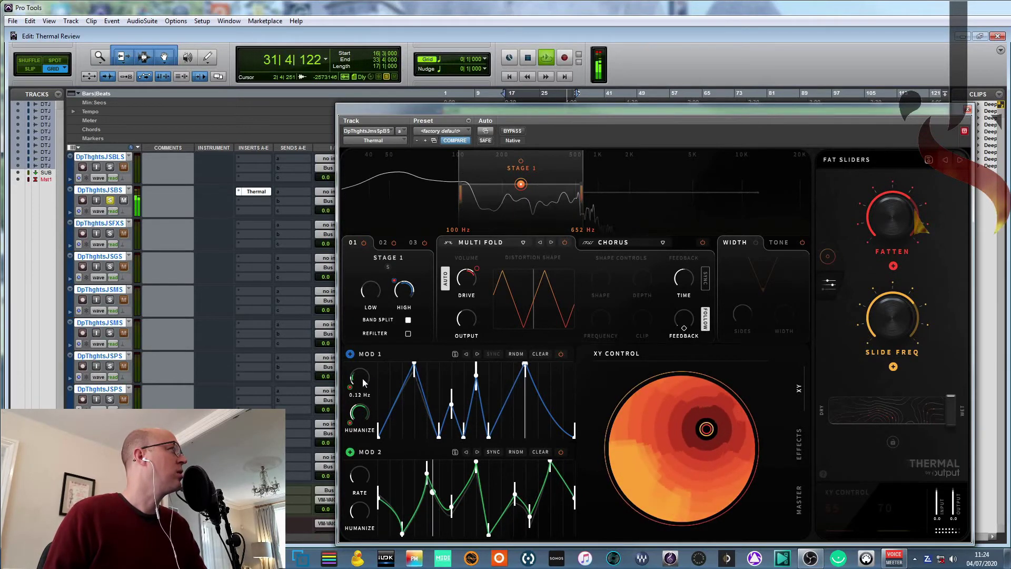
pyautogui.moveTo(355, 389)
pyautogui.scroll(-6, 350, 388)
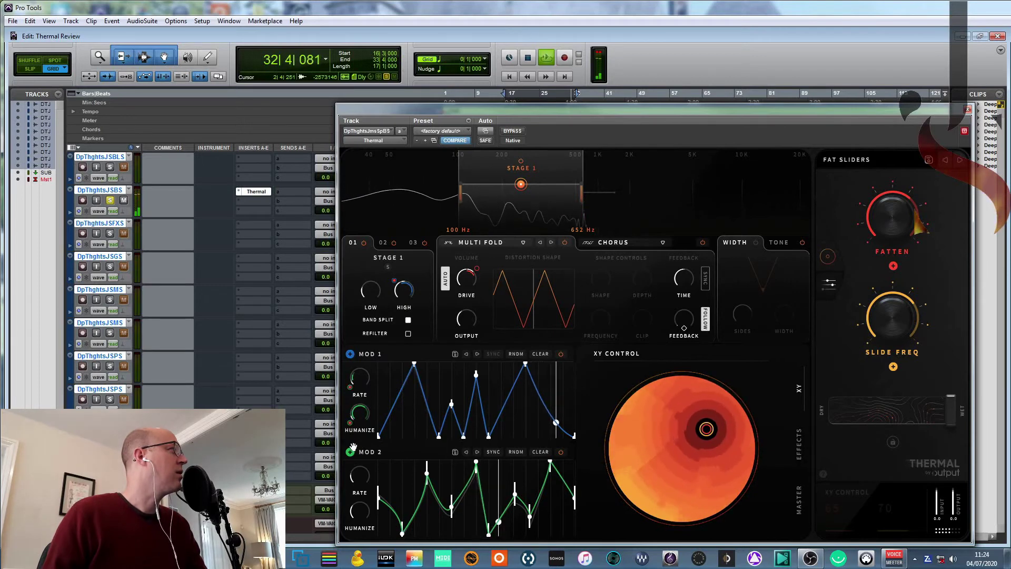
pyautogui.moveTo(350, 388); pyautogui.dragTo(353, 342)
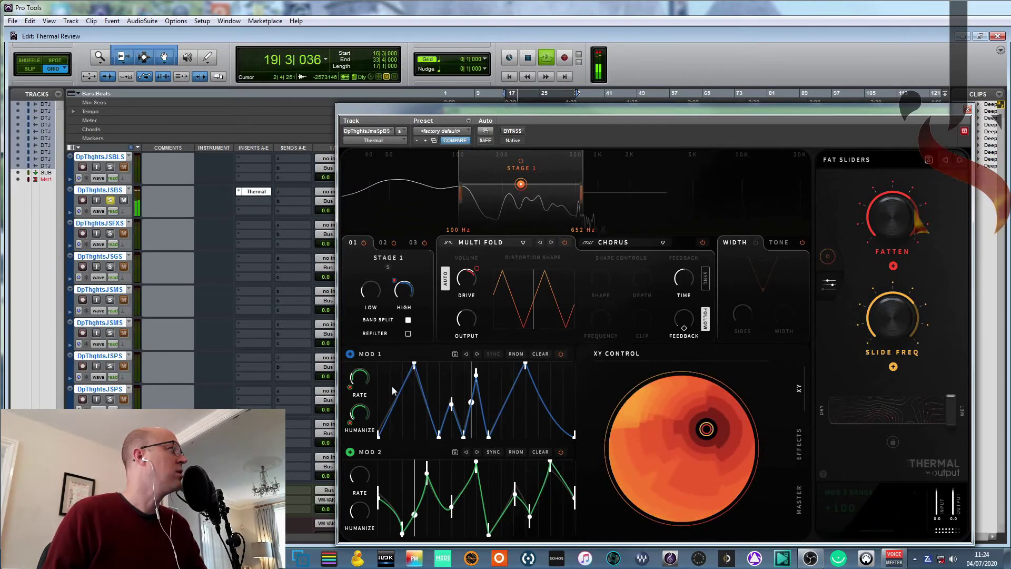
pyautogui.moveTo(362, 374)
pyautogui.scroll(5, 361, 378)
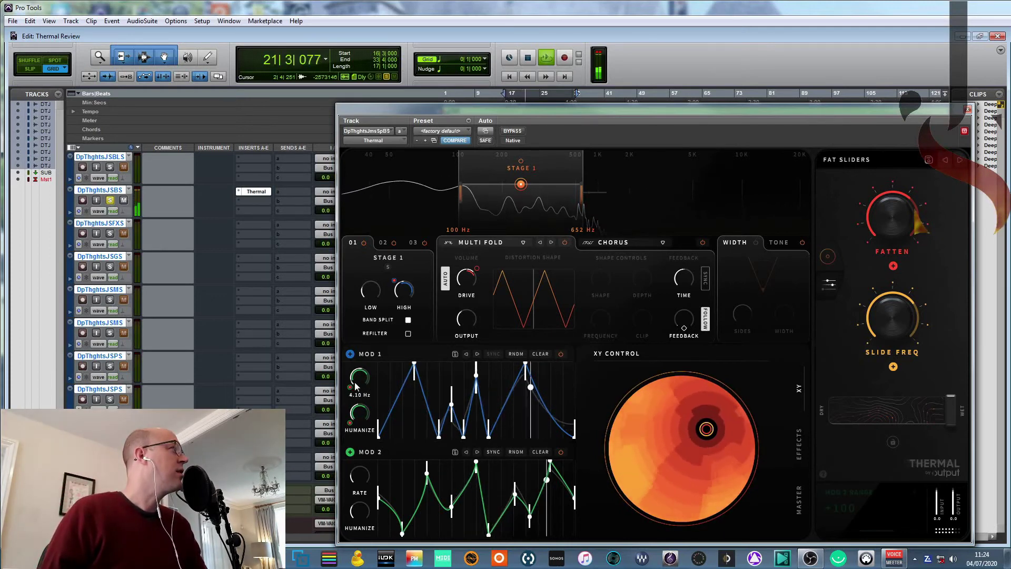
pyautogui.moveTo(359, 481)
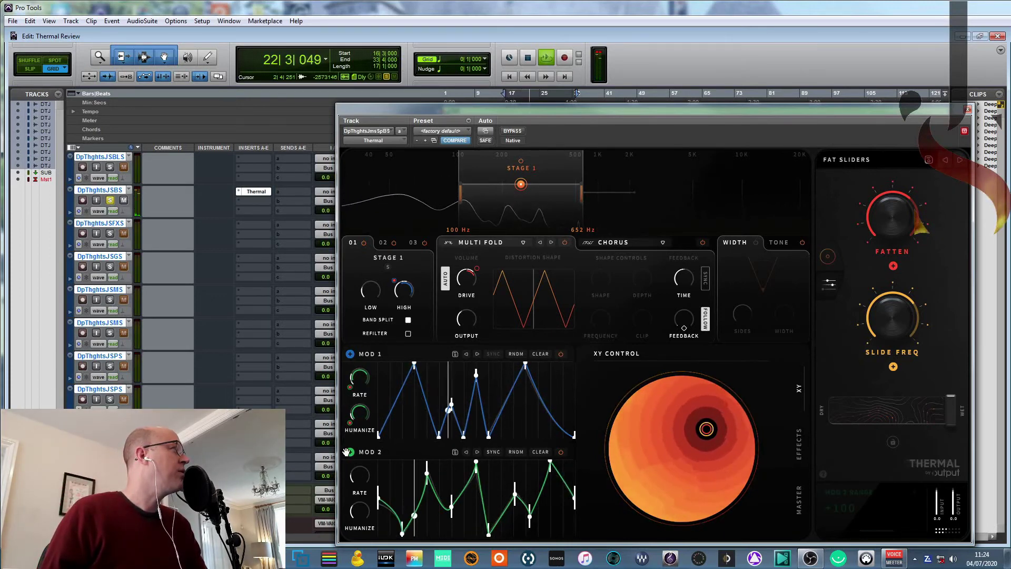
pyautogui.press('space')
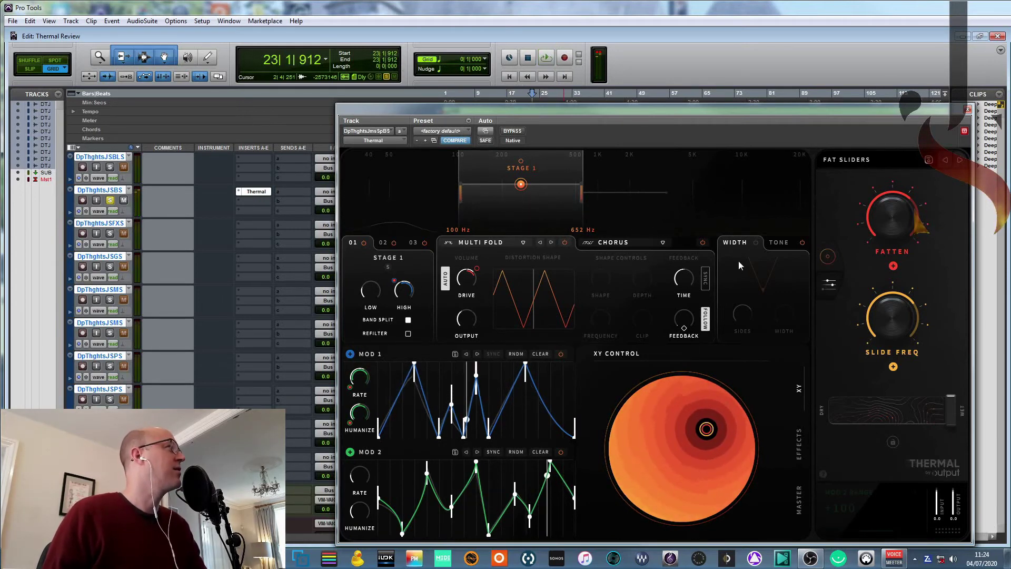
# Step: In the Freq Morph preset, remove Mod 1's Rate modulation and modulate Mod 2's Rate with Mod 1 at a depth of +97
pyautogui.click(865, 163)
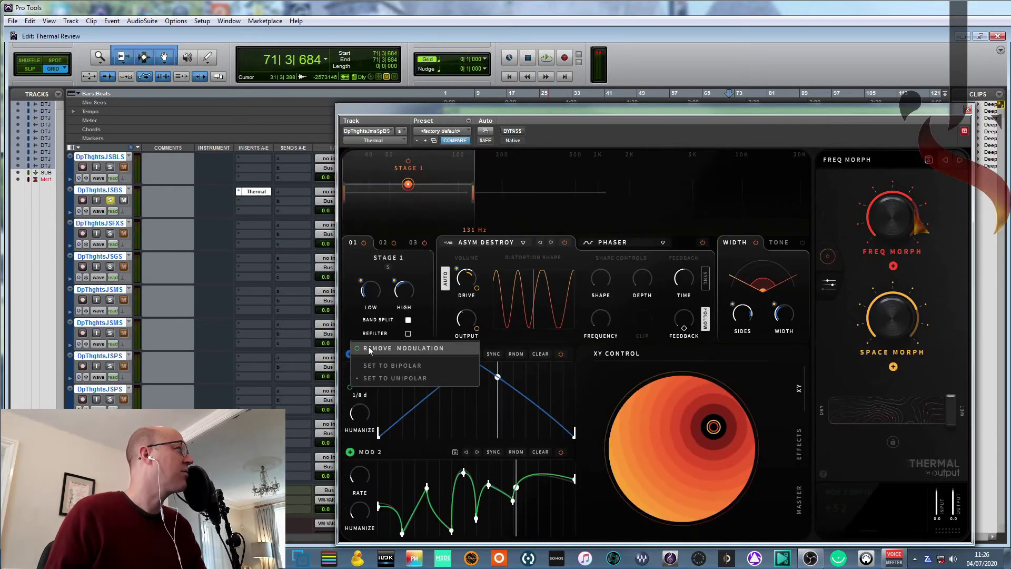
pyautogui.click(371, 349)
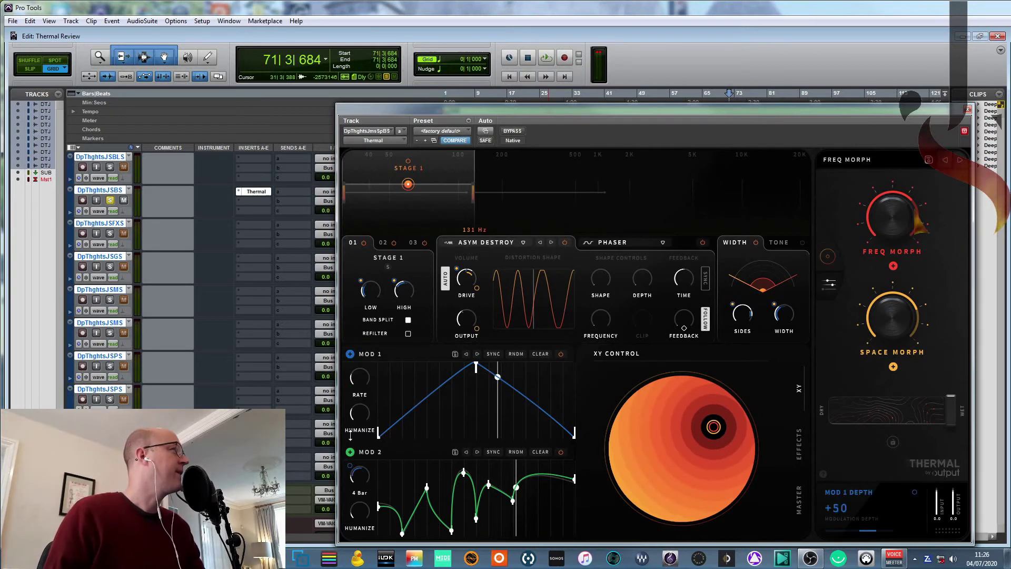
pyautogui.press('space')
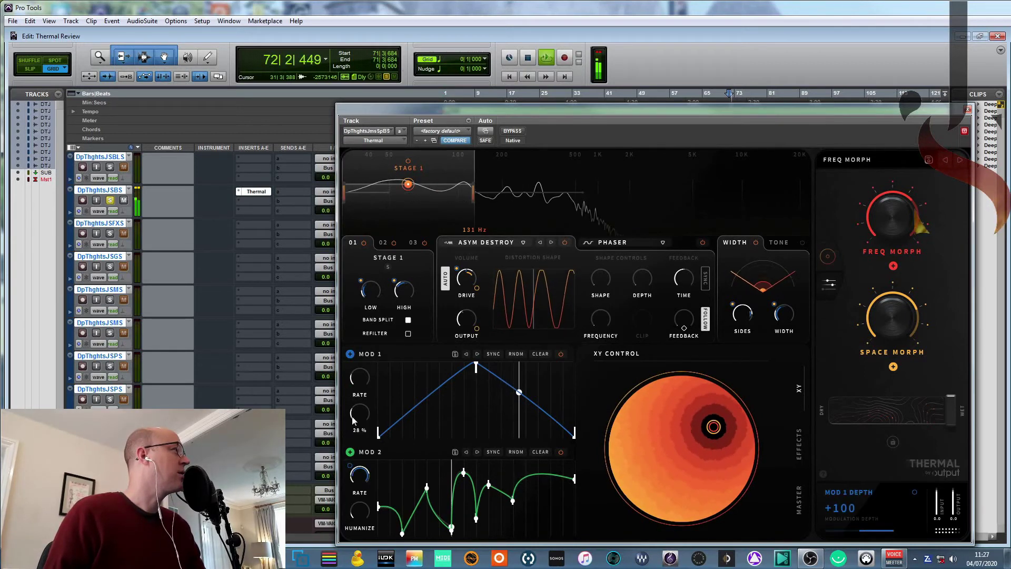
pyautogui.moveTo(351, 459); pyautogui.dragTo(353, 478)
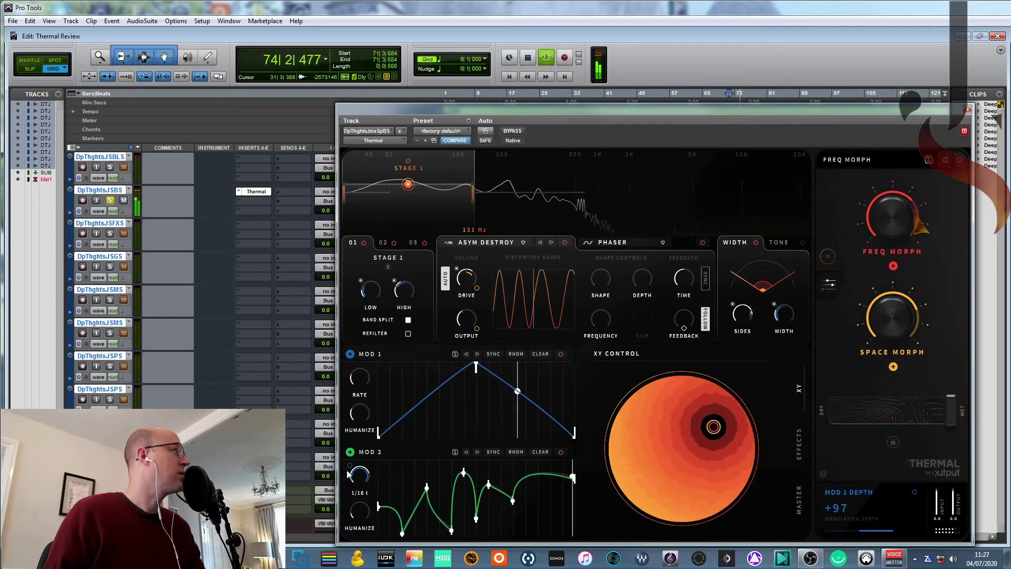
# Step: Audition Freq Morph without and with Mod 1 modulating Mod 2's Rate, and leave that modulation removed
pyautogui.rightClick(347, 474)
pyautogui.click(376, 445)
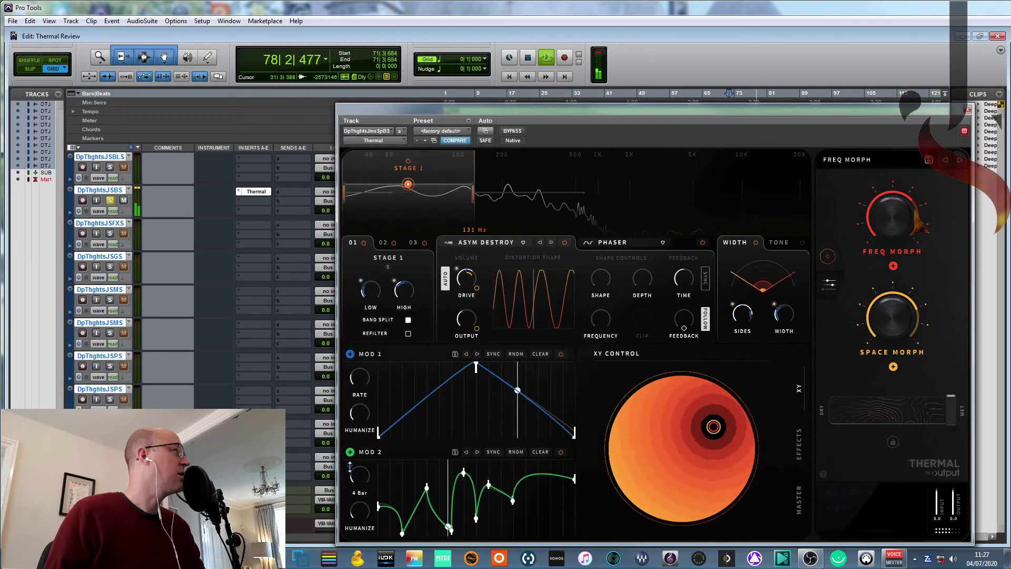
pyautogui.moveTo(356, 376)
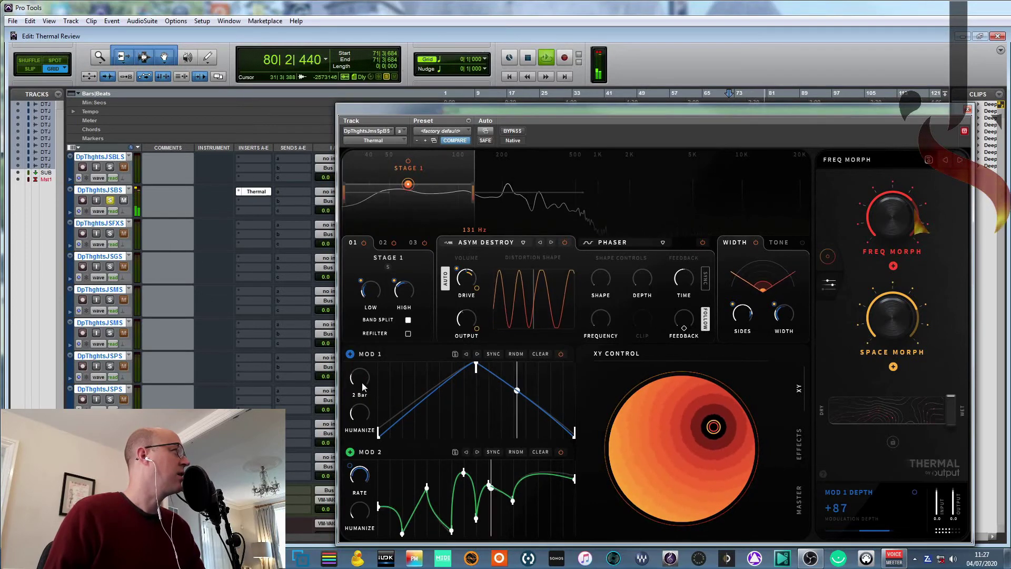
pyautogui.moveTo(372, 488)
pyautogui.moveTo(353, 471); pyautogui.dragTo(350, 465)
pyautogui.press('space')
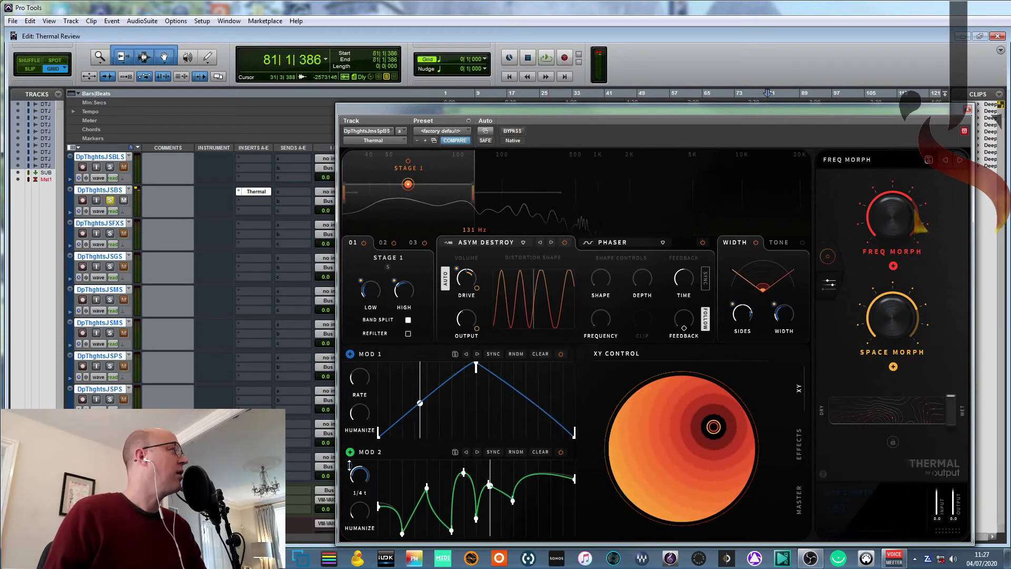
pyautogui.rightClick(349, 464)
pyautogui.click(397, 424)
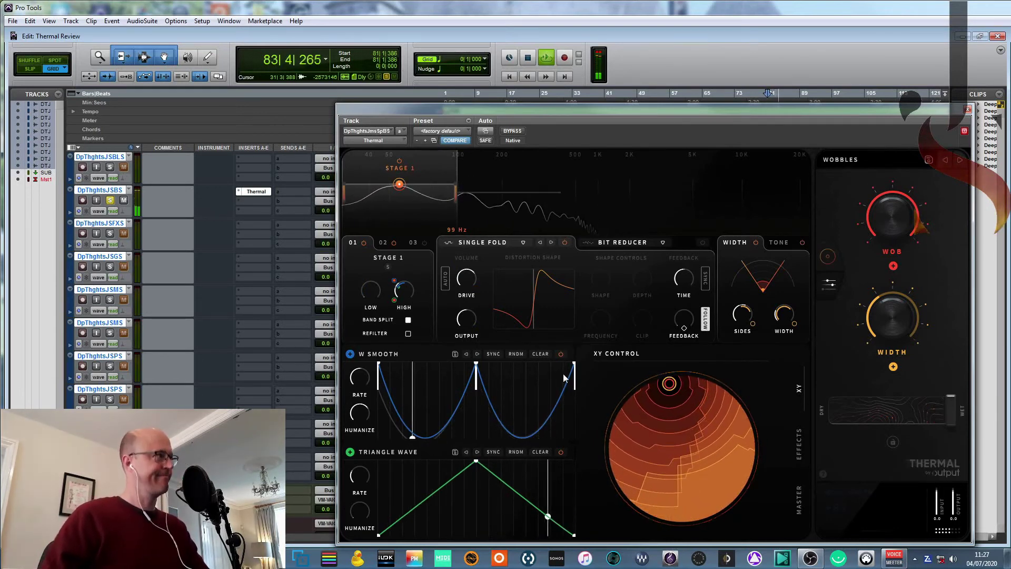
# Step: Audition the Bass presets after Wobbles one by one: Funkify, Rejuvenator, Round and Fuzzy, and Bass Talker
pyautogui.click(962, 165)
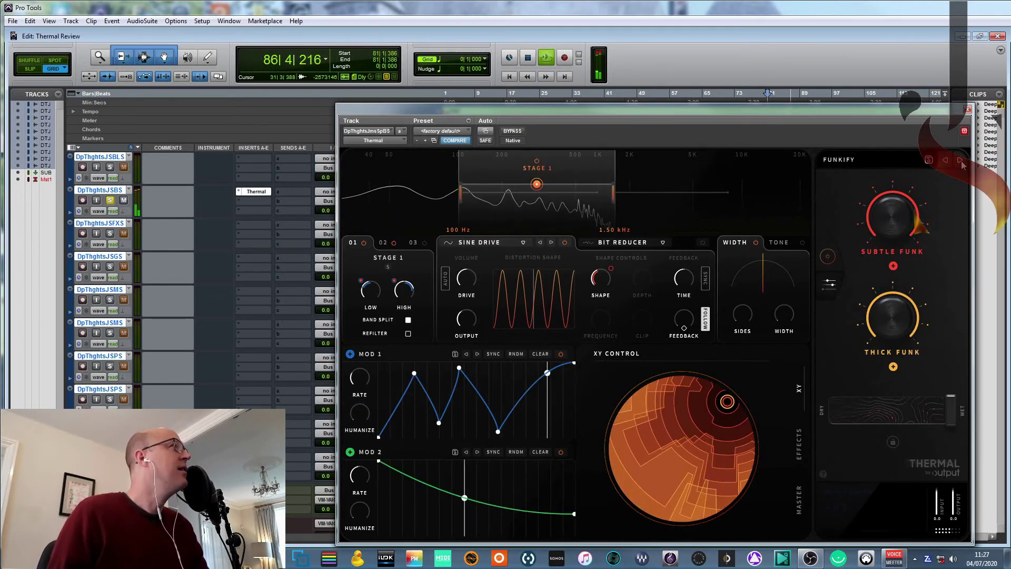
pyautogui.click(961, 165)
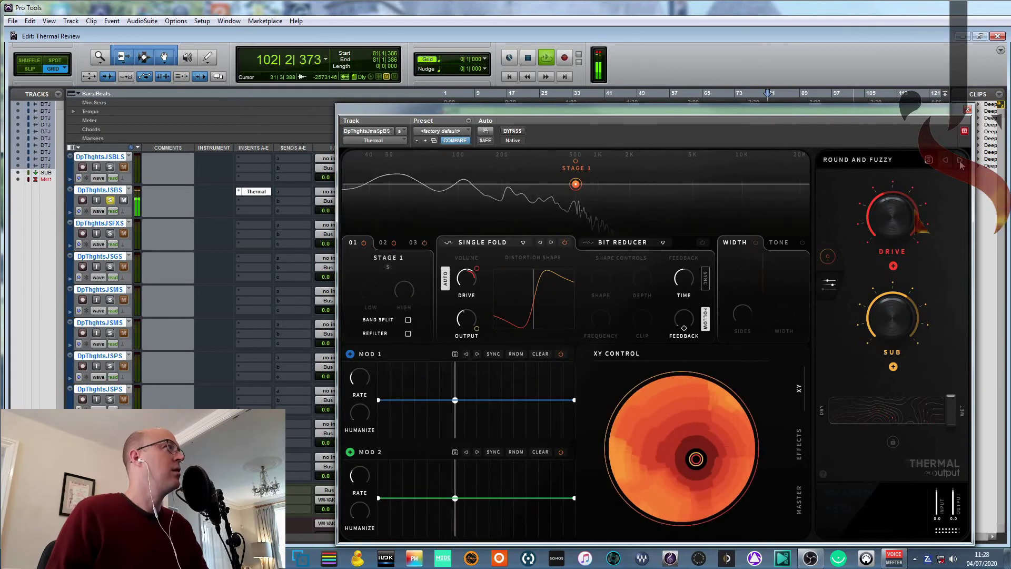
pyautogui.click(962, 165)
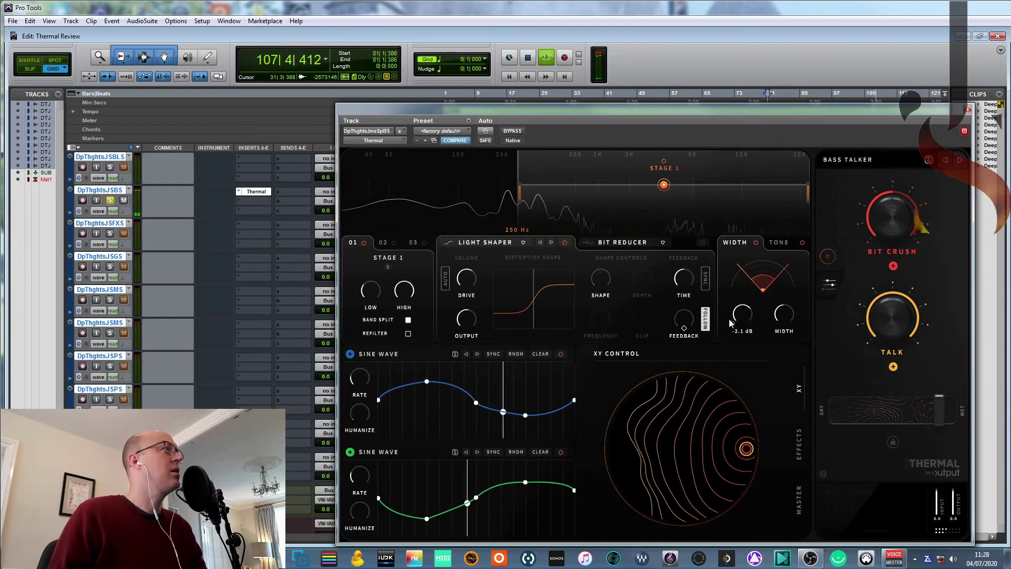
# Step: In Bass Talker, assign Mod 2 to Stage 1's Sides at a depth of +100 and stretch its sine wave to full height
pyautogui.moveTo(742, 317)
pyautogui.mouseDown()
pyautogui.moveTo(736, 294)
pyautogui.moveTo(741, 323)
pyautogui.mouseUp()
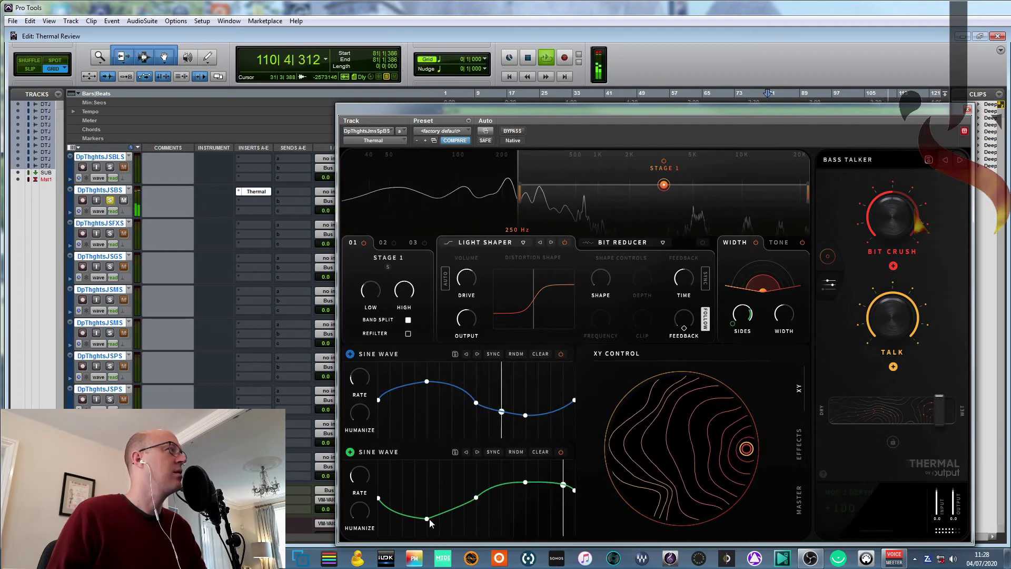
pyautogui.moveTo(428, 519); pyautogui.dragTo(426, 534)
pyautogui.moveTo(526, 485); pyautogui.dragTo(526, 461)
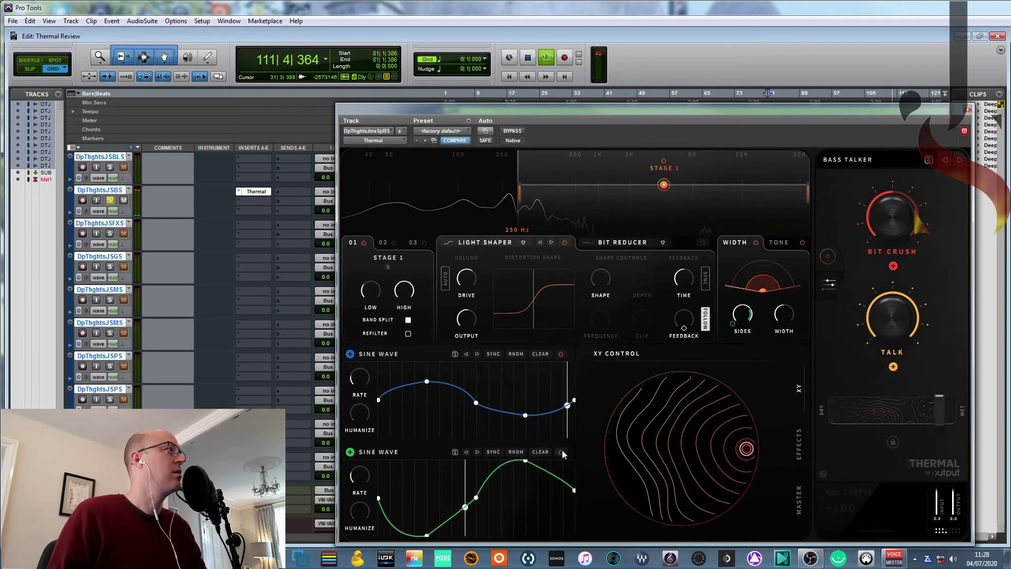
# Step: Reduce Mod 2's modulation depth on Sides, assign Mod 1 to Width at a depth of +38, and stop playback
pyautogui.moveTo(732, 307)
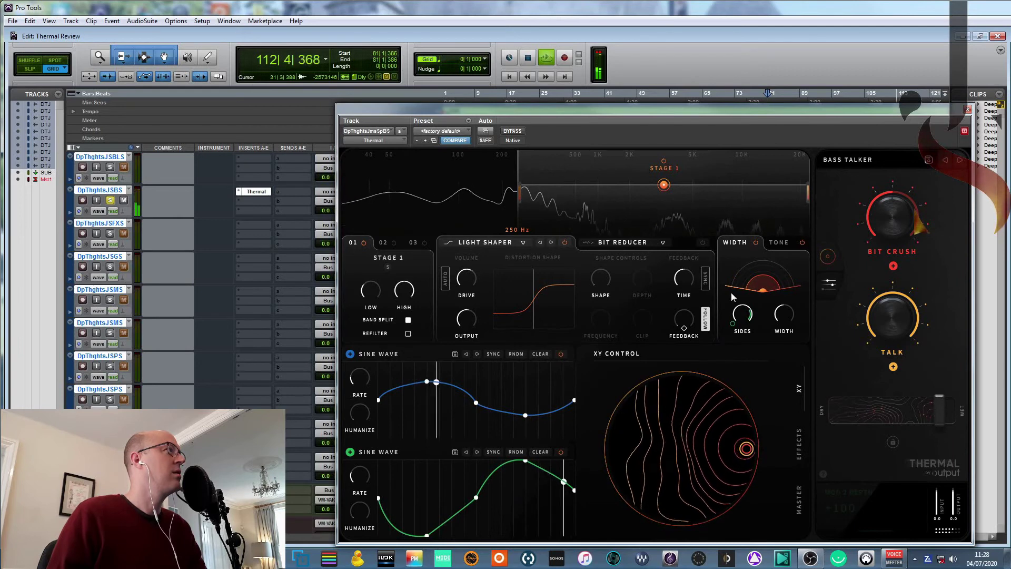
pyautogui.moveTo(732, 307); pyautogui.dragTo(731, 355)
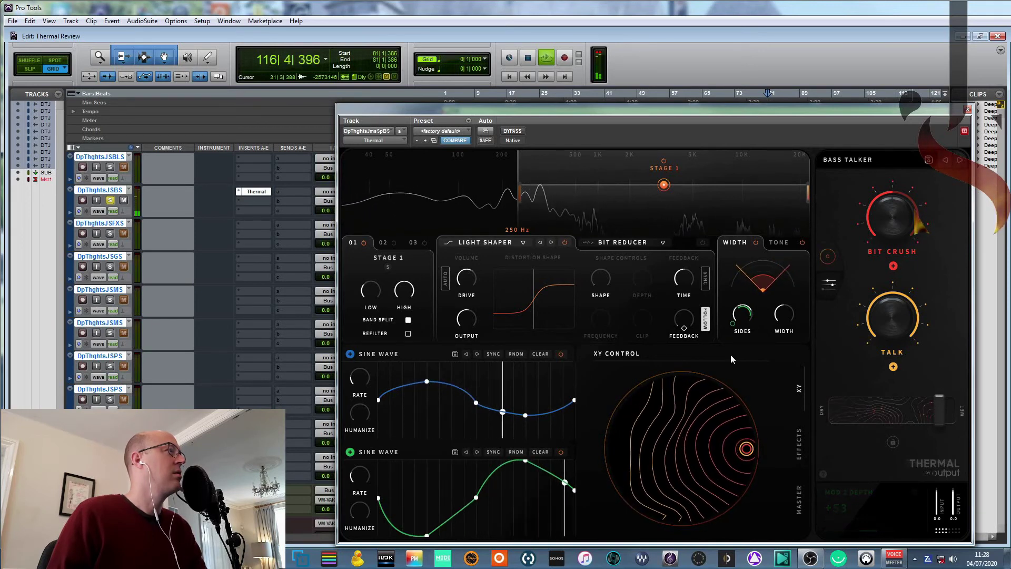
pyautogui.moveTo(782, 321)
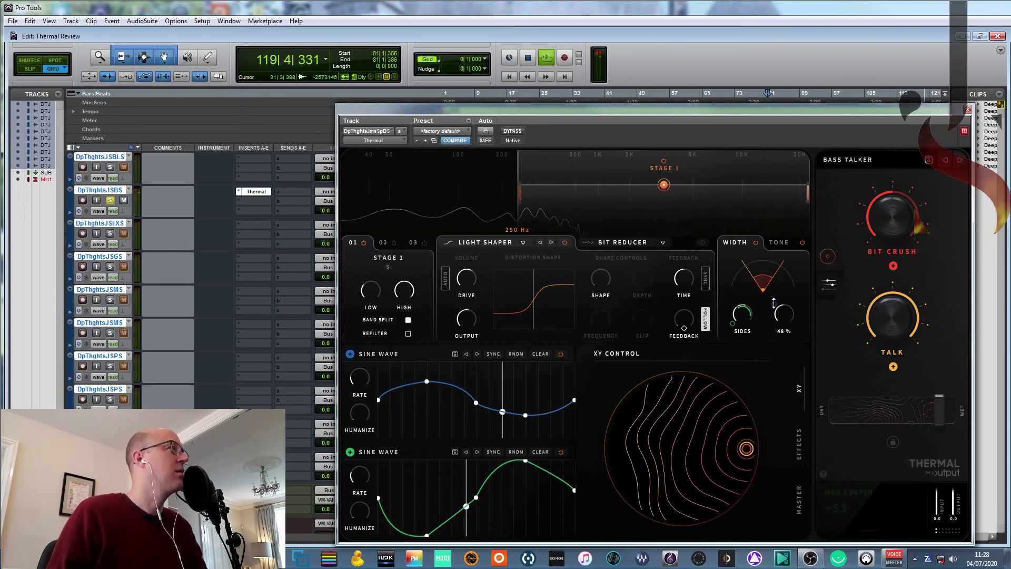
pyautogui.press('space')
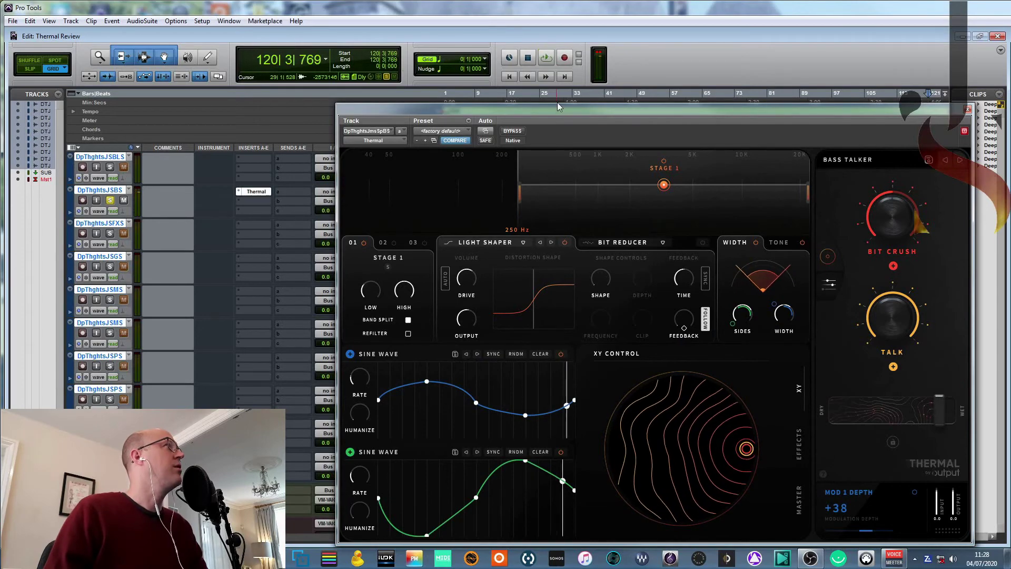
# Step: Move the plug-in window clear of the upper tracks and select about bars 27 to 74 for playback
pyautogui.moveTo(557, 108); pyautogui.dragTo(556, 296)
pyautogui.moveTo(554, 151); pyautogui.dragTo(734, 153)
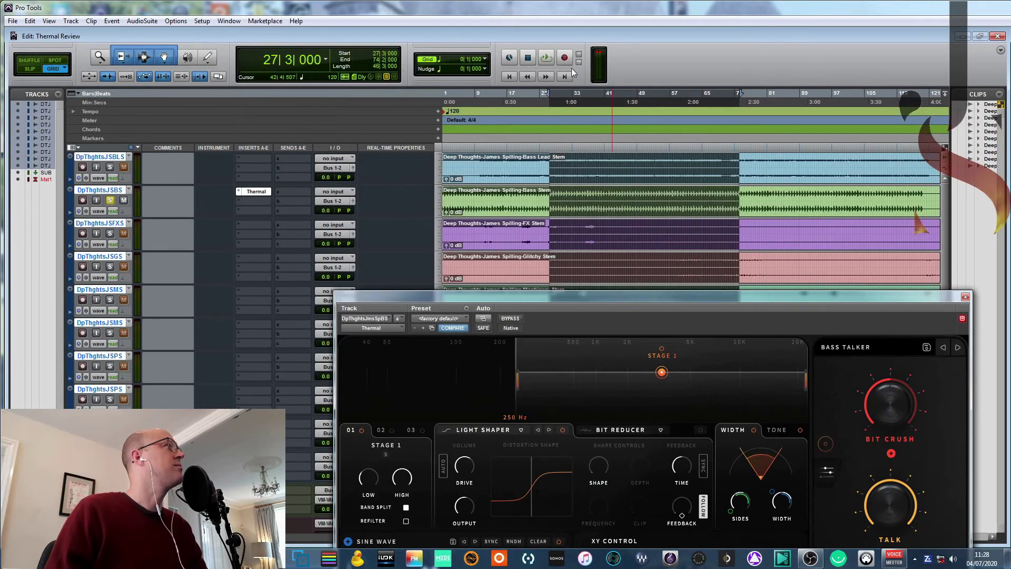
# Step: Move the plug-in window up until all its controls show and play the selection through the Bass Talker preset
pyautogui.moveTo(683, 297); pyautogui.dragTo(656, 105)
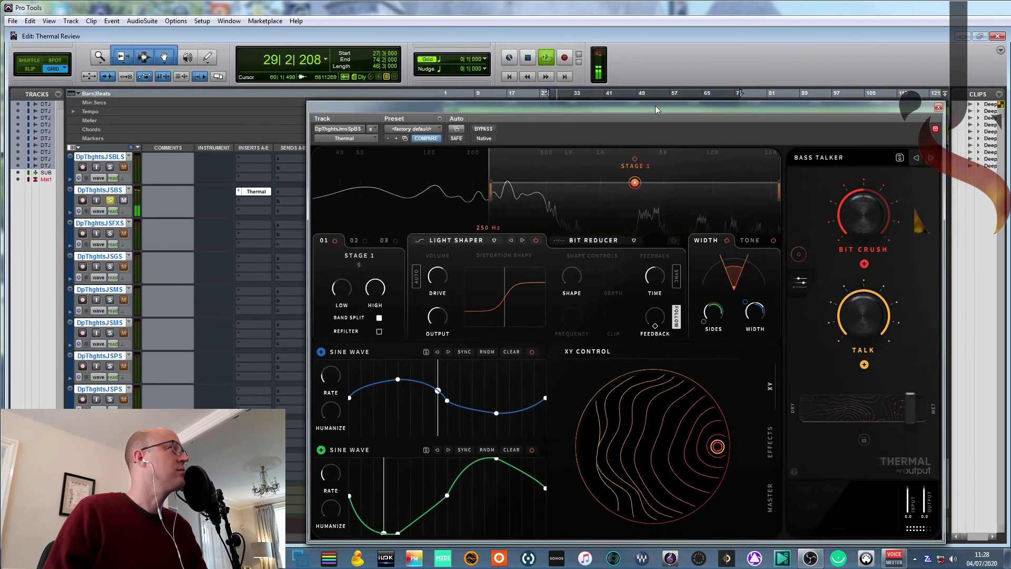
pyautogui.moveTo(754, 312); pyautogui.dragTo(745, 272)
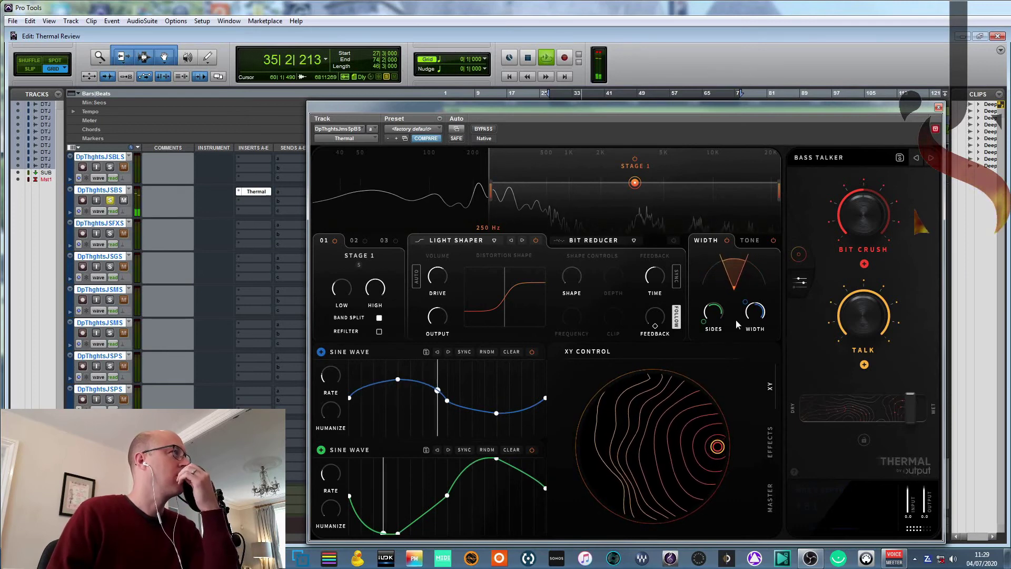
pyautogui.moveTo(705, 311)
# Step: Audition the next Bass presets from Shadow Bass to Sub Bounce, raising Desert Wasteland's Dry/Wet to 100 percent, and stop playback
pyautogui.click(932, 157)
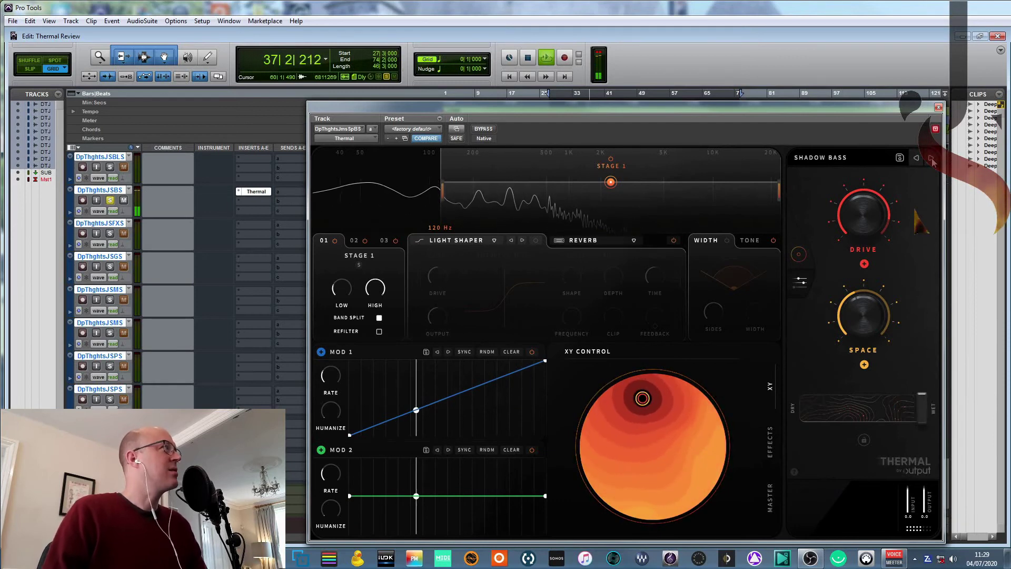
pyautogui.click(931, 158)
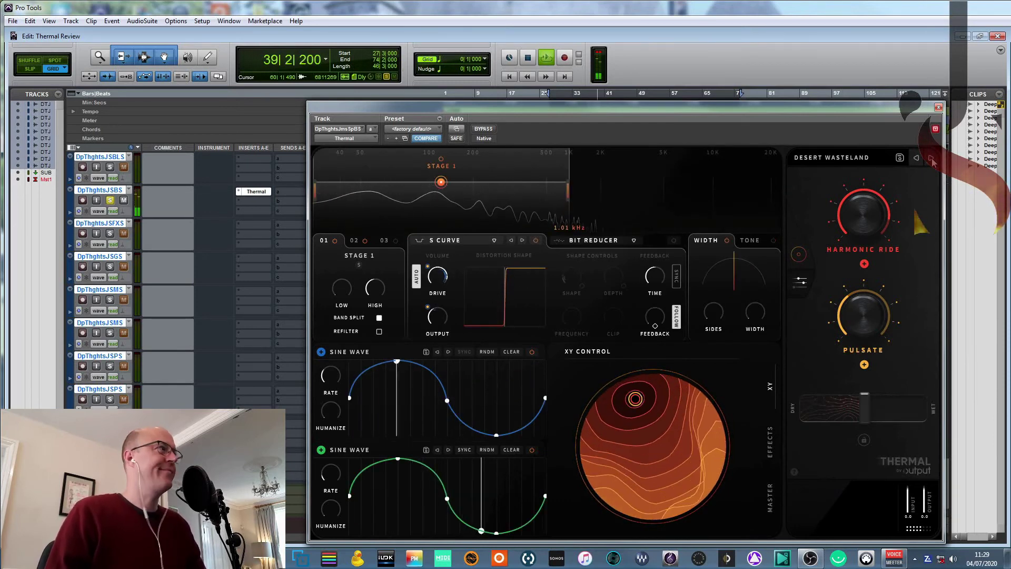
pyautogui.moveTo(864, 406); pyautogui.dragTo(909, 442)
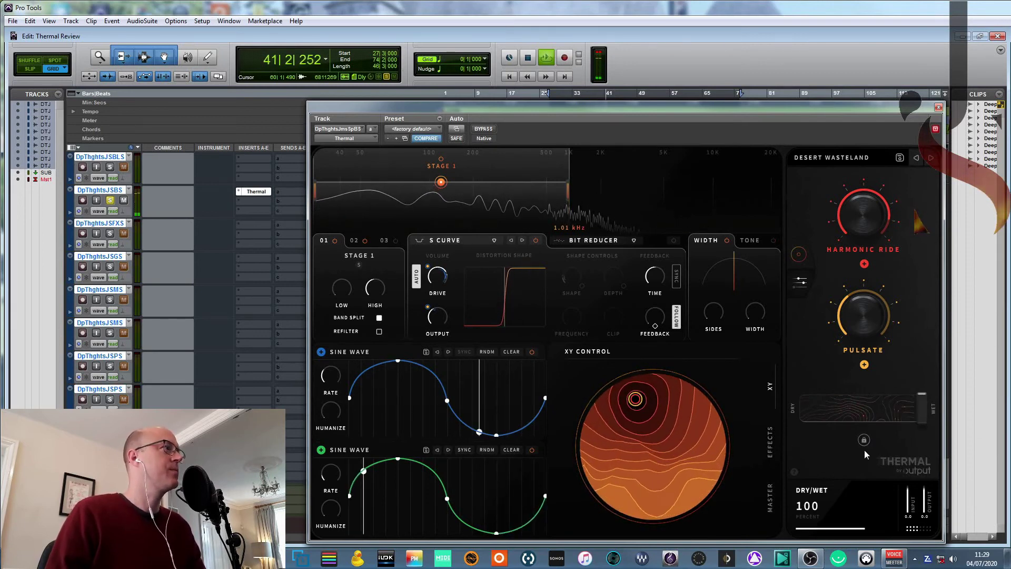
pyautogui.click(931, 157)
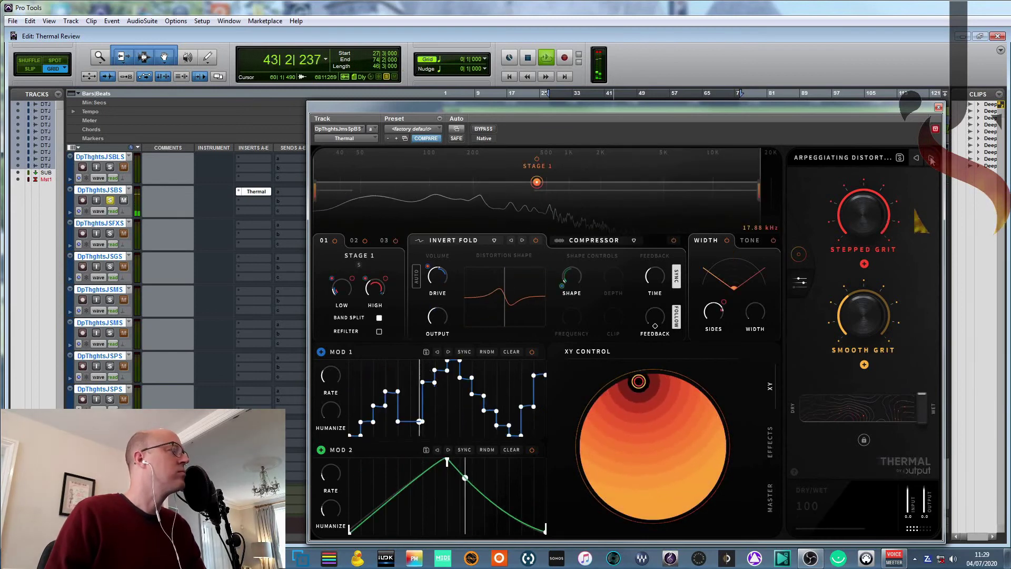
pyautogui.click(932, 159)
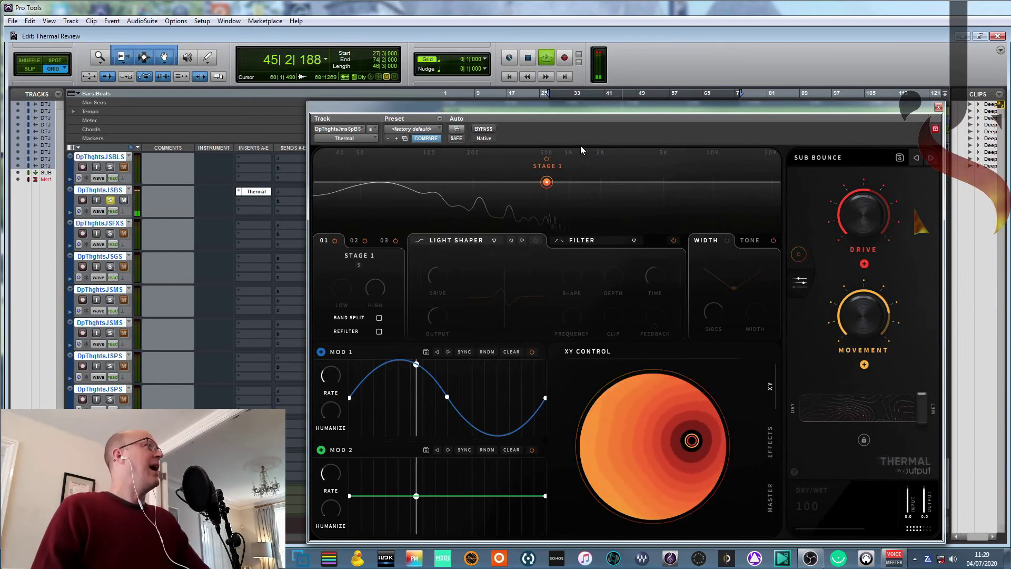
pyautogui.press('space')
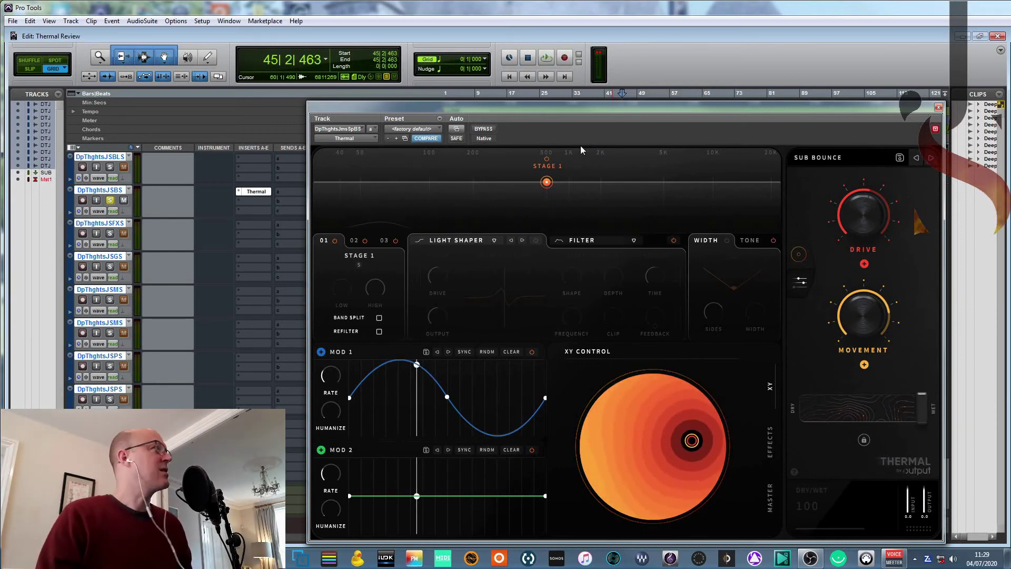
# Step: Play Sub Bounce with the Master section open and set its compressor to a -16.8 dB threshold, 2:1 ratio and 310 ms release
pyautogui.moveTo(501, 107); pyautogui.dragTo(574, 100)
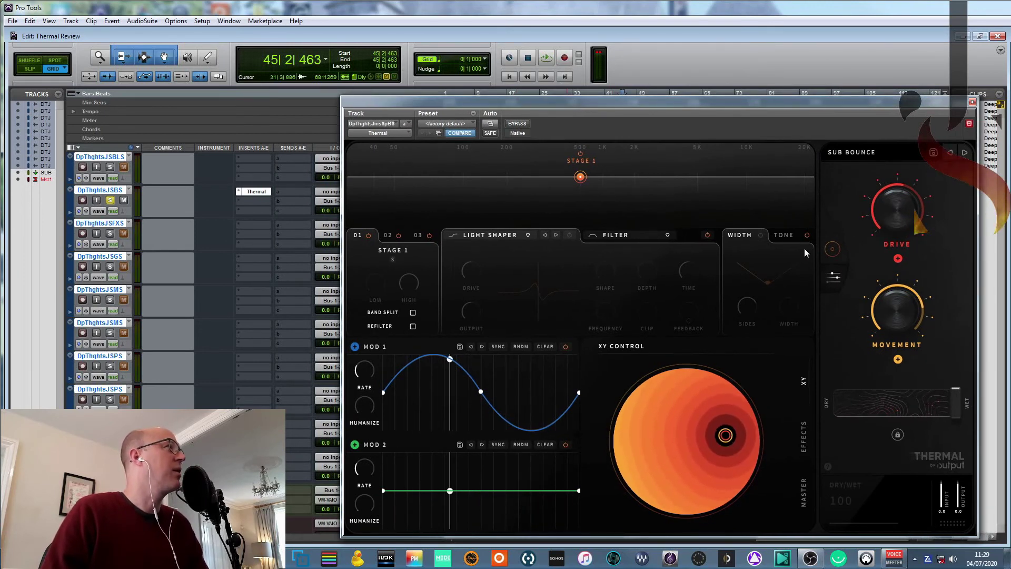
pyautogui.click(805, 434)
pyautogui.click(805, 489)
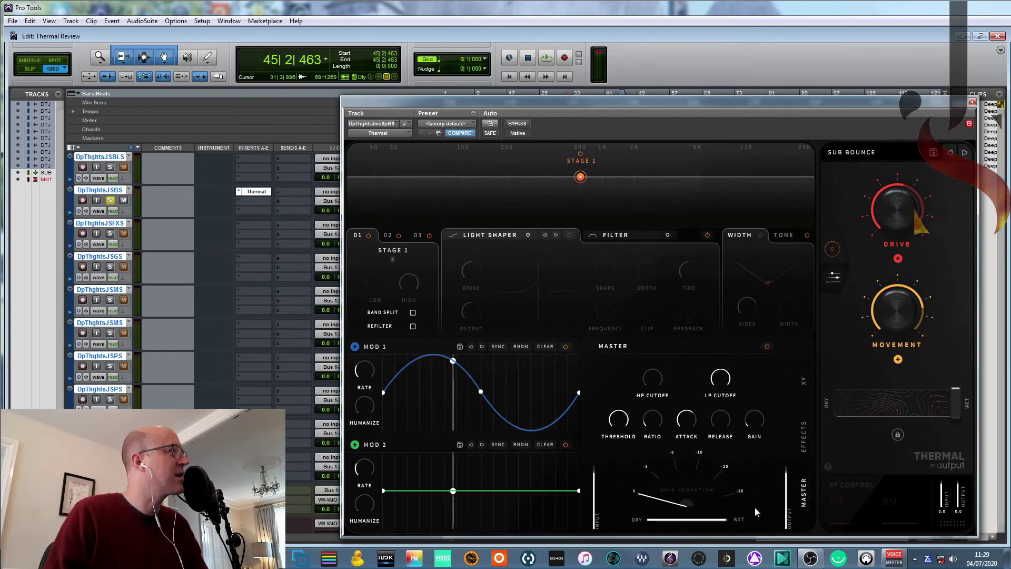
pyautogui.press('space')
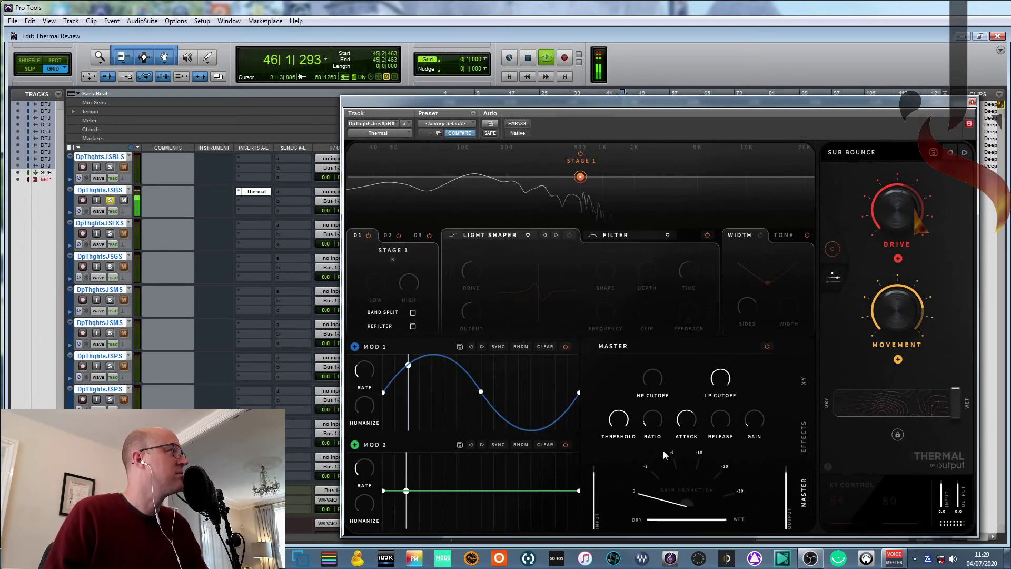
pyautogui.moveTo(620, 420)
pyautogui.moveTo(620, 420); pyautogui.dragTo(617, 475)
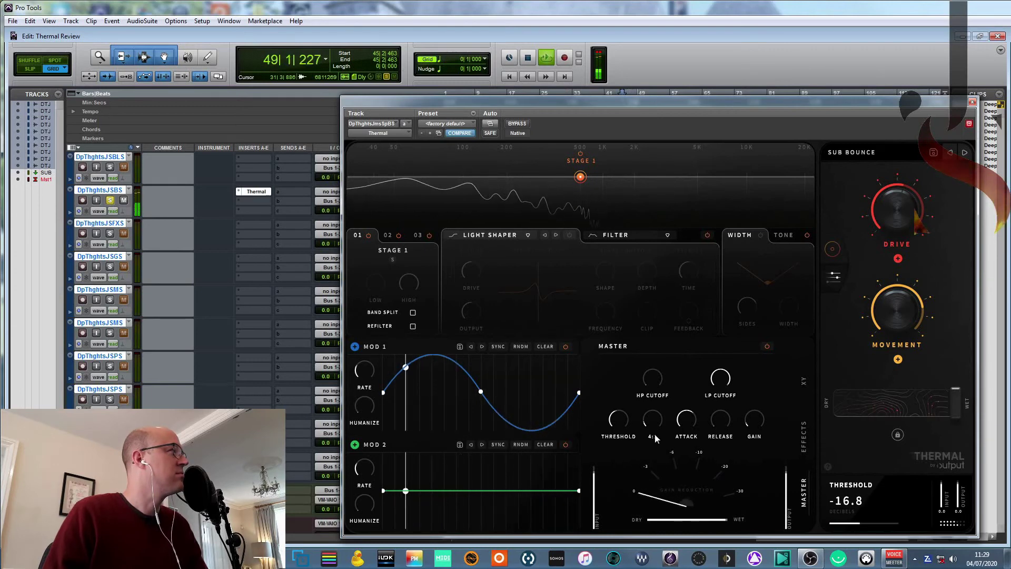
pyautogui.moveTo(655, 420)
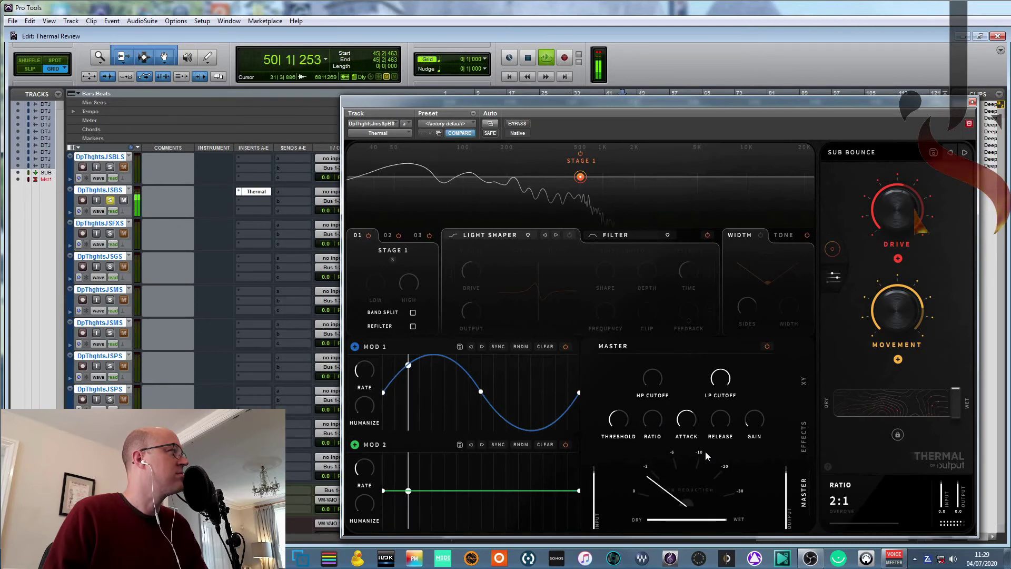
pyautogui.moveTo(691, 434); pyautogui.dragTo(689, 421)
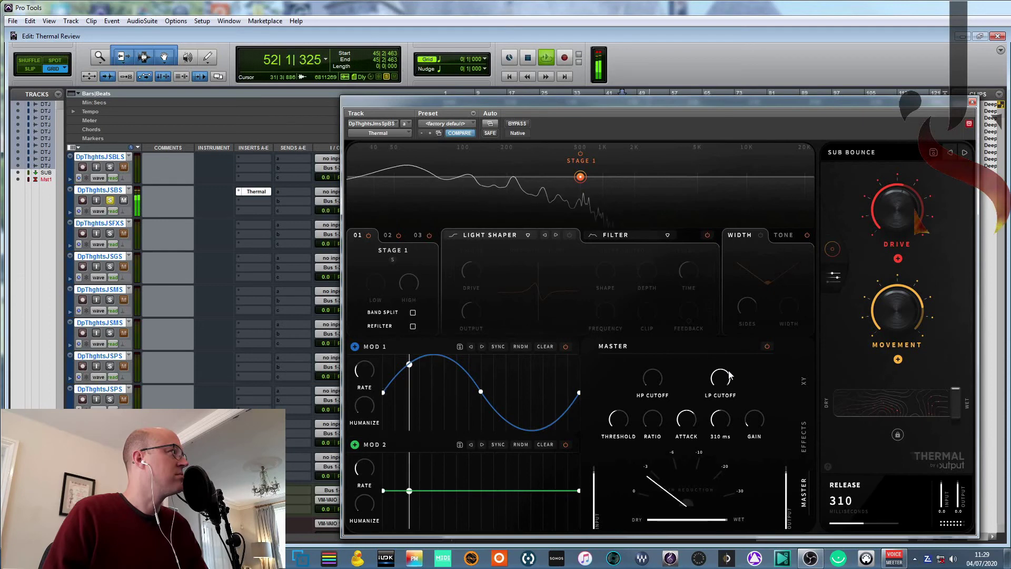
# Step: Sweep the Master section's HP and LP cutoffs, returning them to 30 Hz and 22 kHz
pyautogui.moveTo(653, 386)
pyautogui.mouseDown()
pyautogui.moveTo(656, 345)
pyautogui.moveTo(656, 381)
pyautogui.mouseUp()
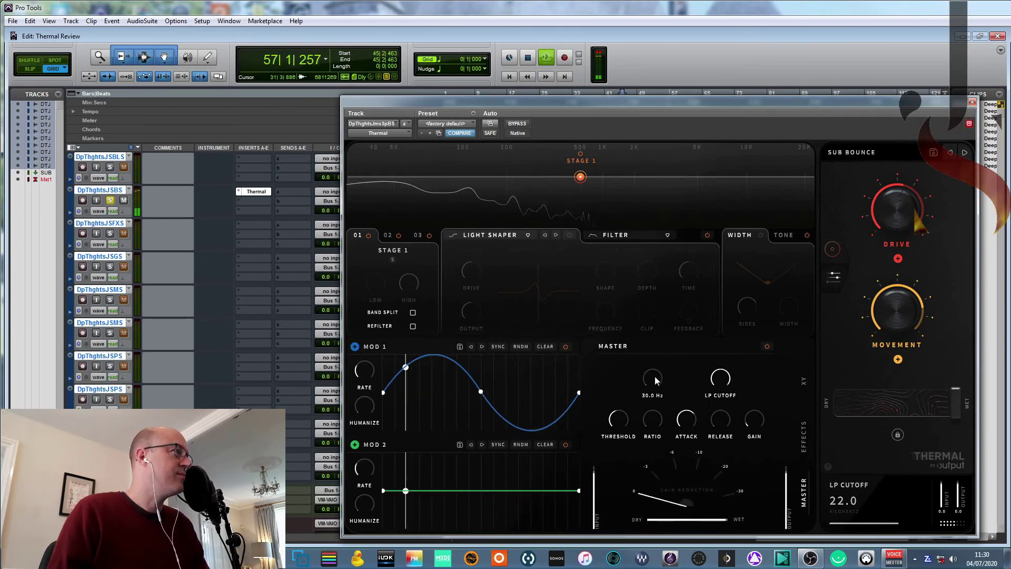
pyautogui.moveTo(655, 376)
pyautogui.mouseDown()
pyautogui.moveTo(659, 300)
pyautogui.moveTo(660, 380)
pyautogui.mouseUp()
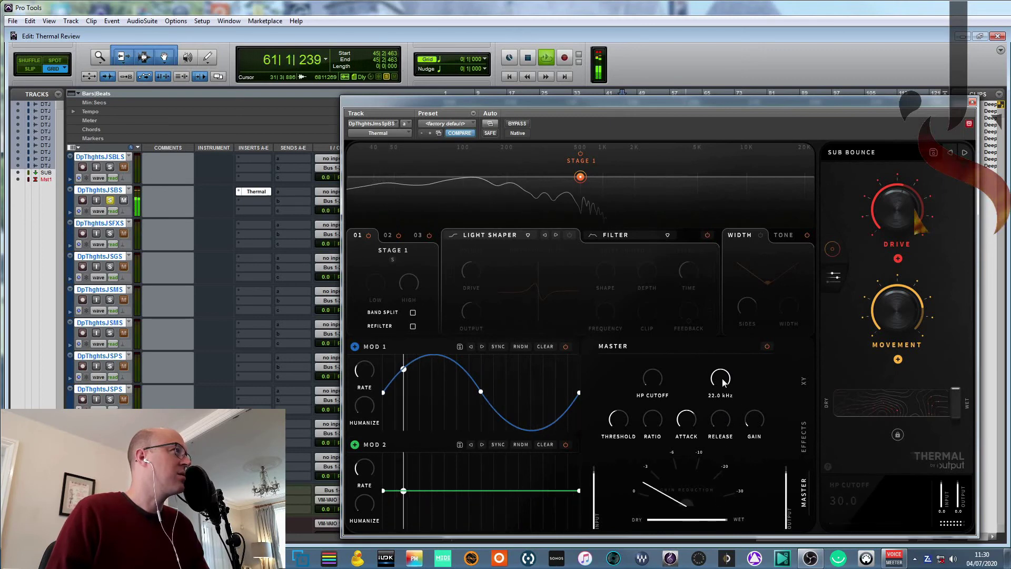
pyautogui.moveTo(720, 481); pyautogui.dragTo(730, 314)
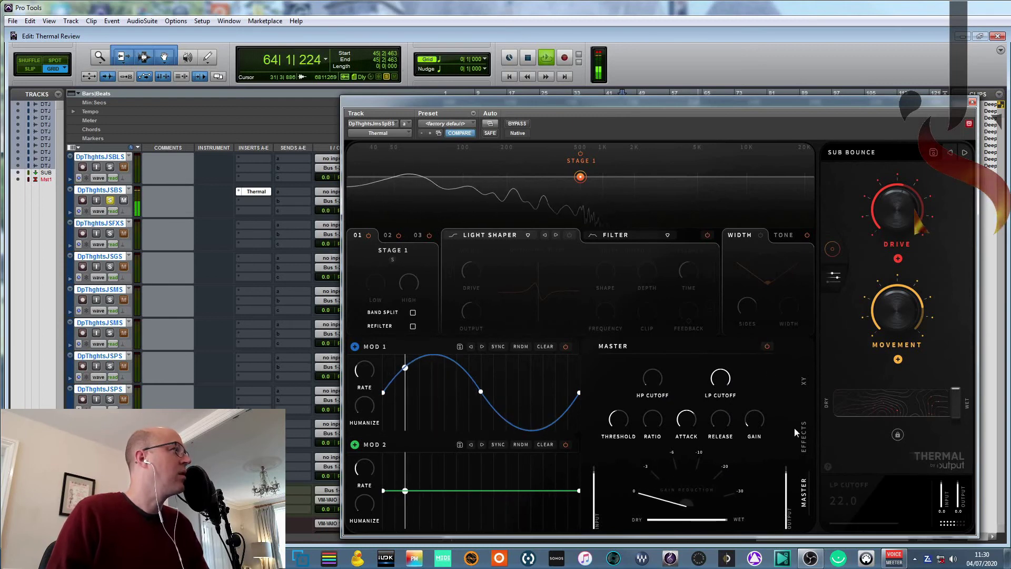
# Step: Look at the Effects section's Bit Reducer and Flanger slots, return to the Master section and stop playback
pyautogui.click(804, 437)
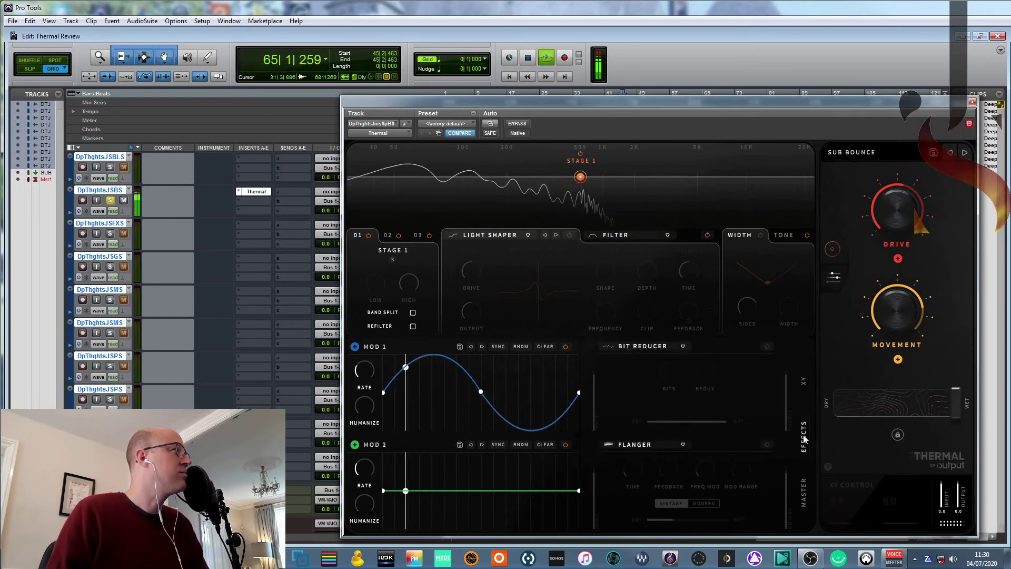
pyautogui.click(805, 491)
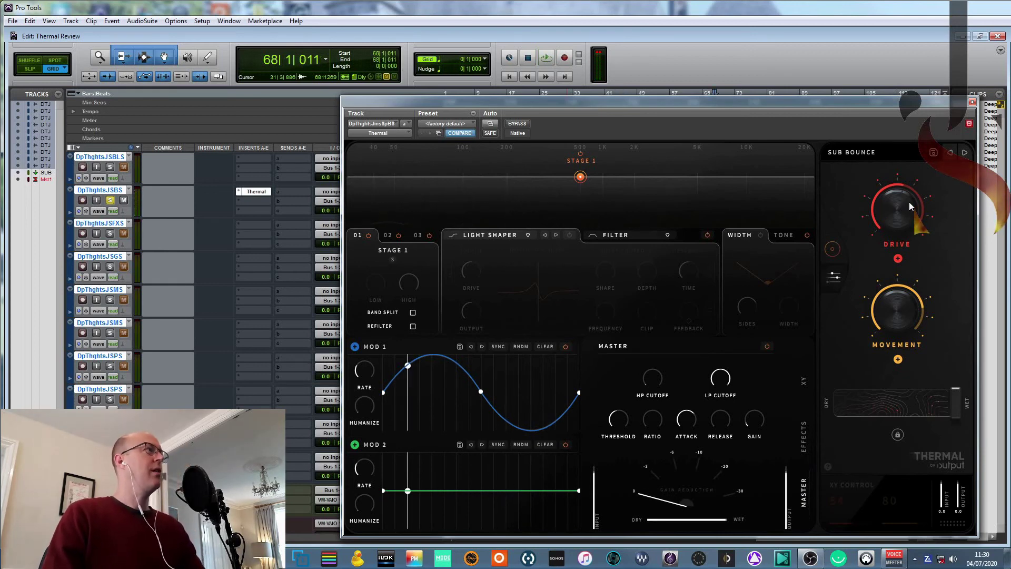
pyautogui.click(831, 249)
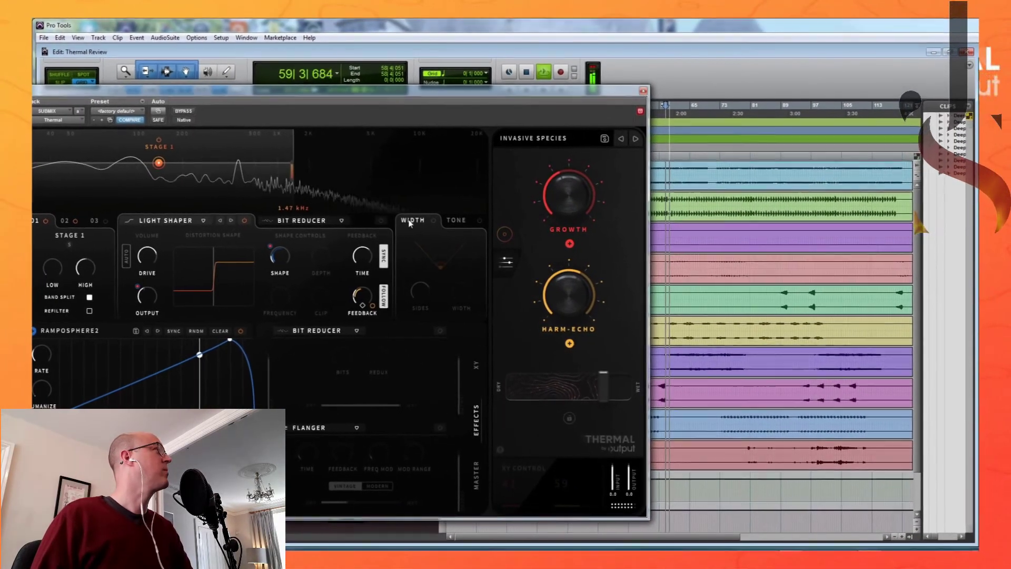
# Step: Load the Sine Foldback preset from the Simple category, lower Dry/Wet to about halfway and reduce Drive to about 49
pyautogui.click(538, 134)
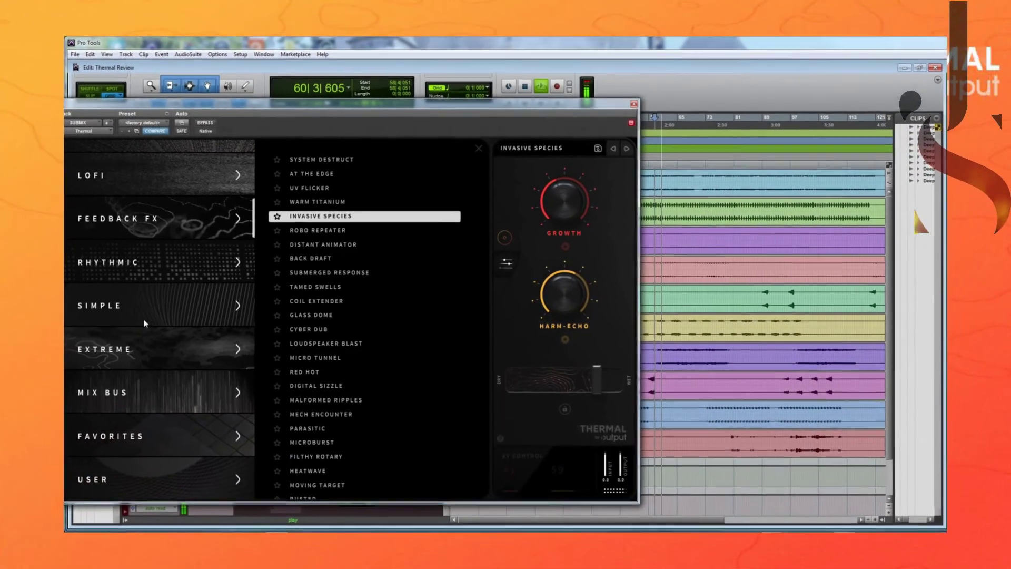
pyautogui.click(147, 305)
pyautogui.click(358, 315)
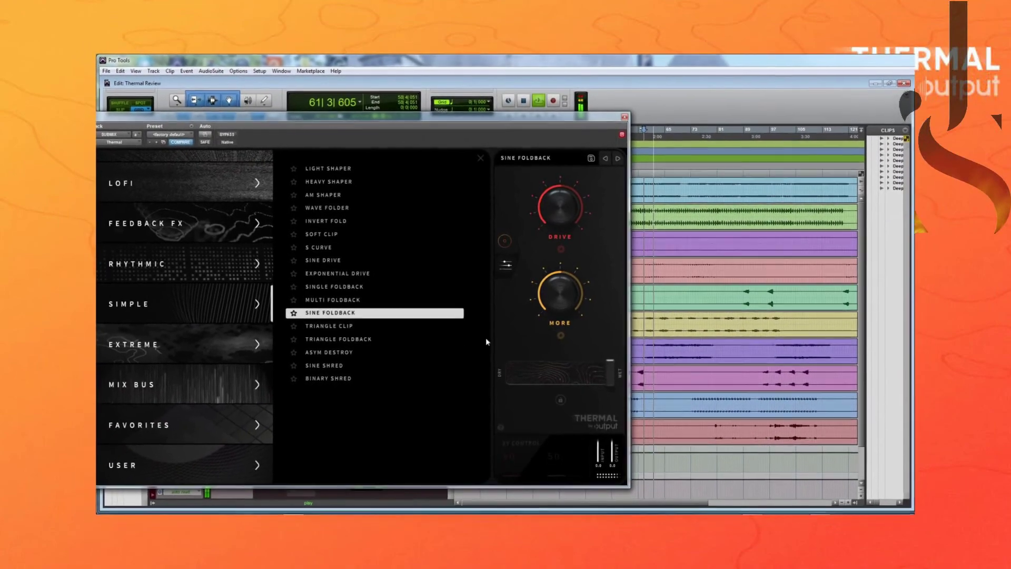
pyautogui.moveTo(605, 371); pyautogui.dragTo(559, 366)
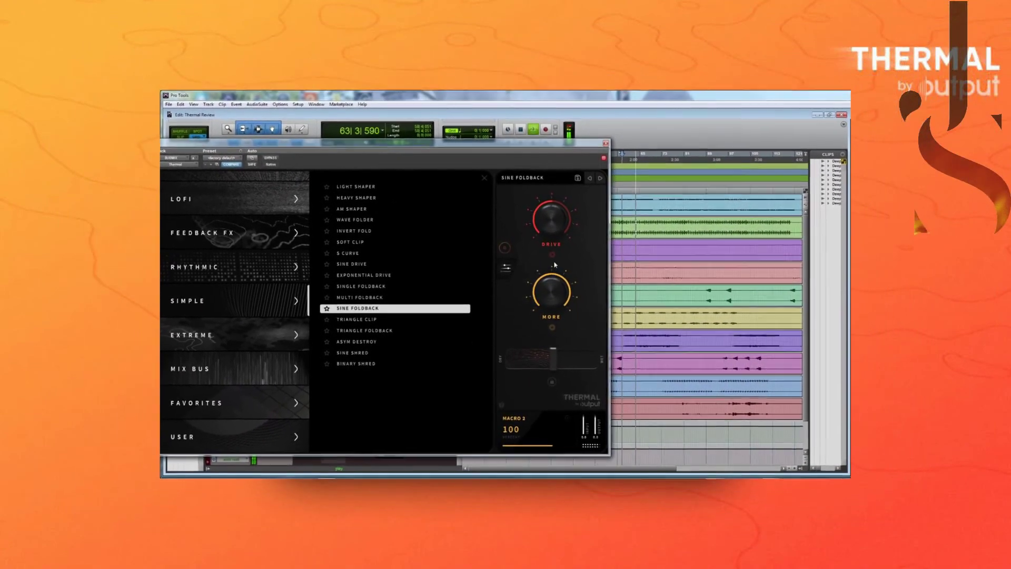
pyautogui.moveTo(551, 192)
pyautogui.moveTo(547, 199); pyautogui.dragTo(543, 238)
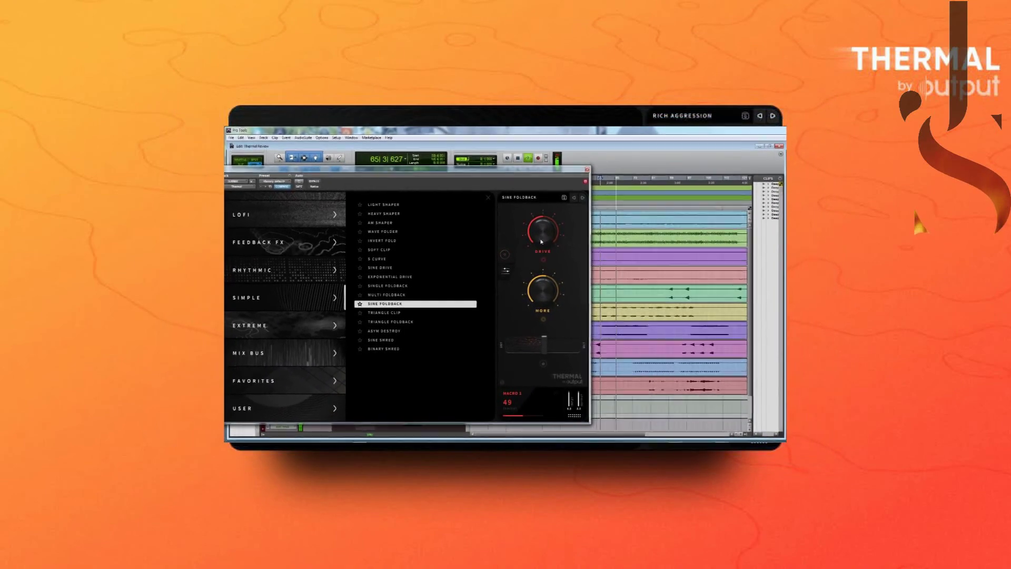